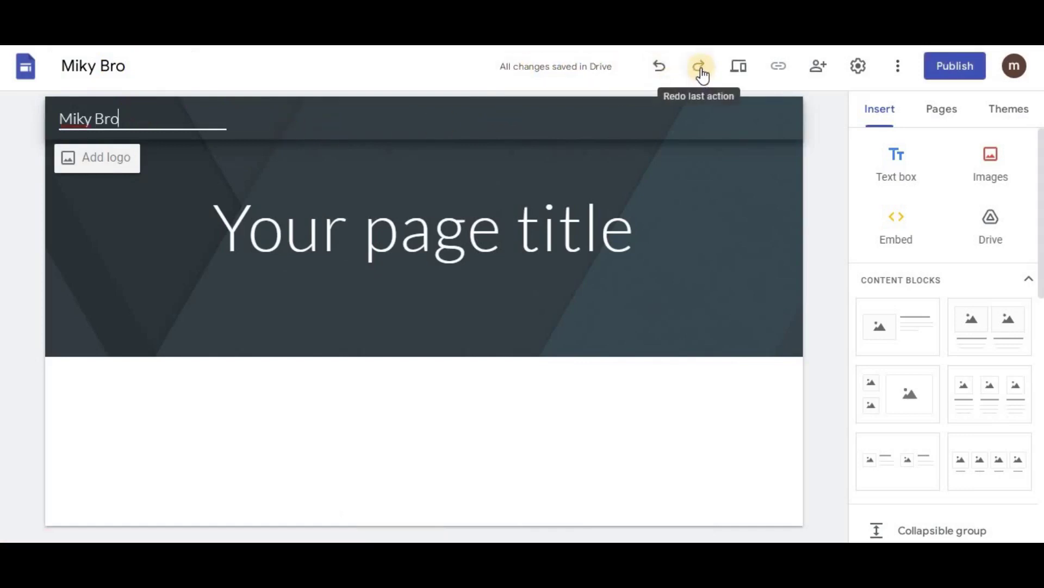
- Preview the site in tablet and phone layouts, and return to the editor
left_click(741, 67)
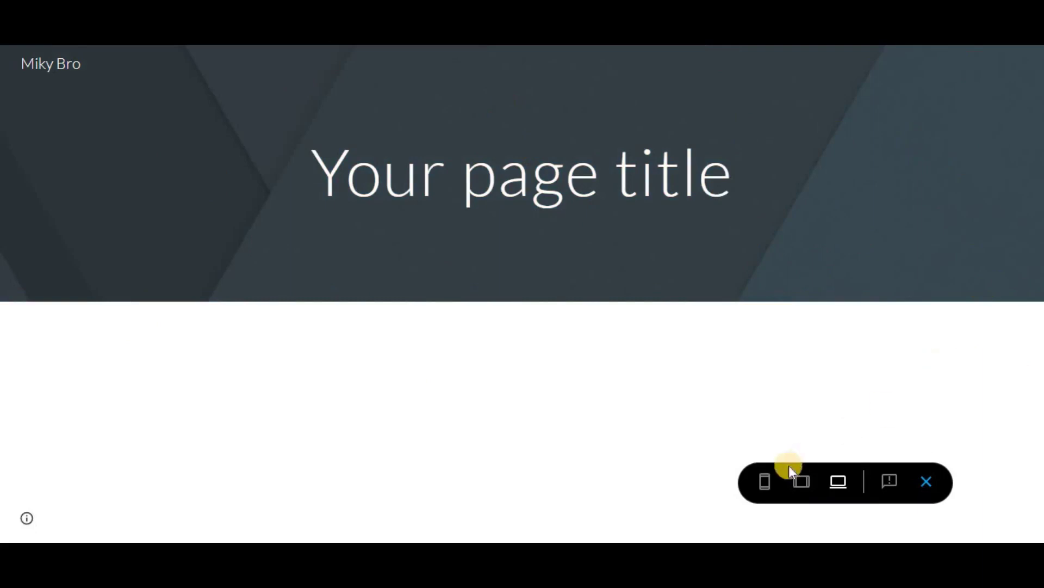
left_click(804, 483)
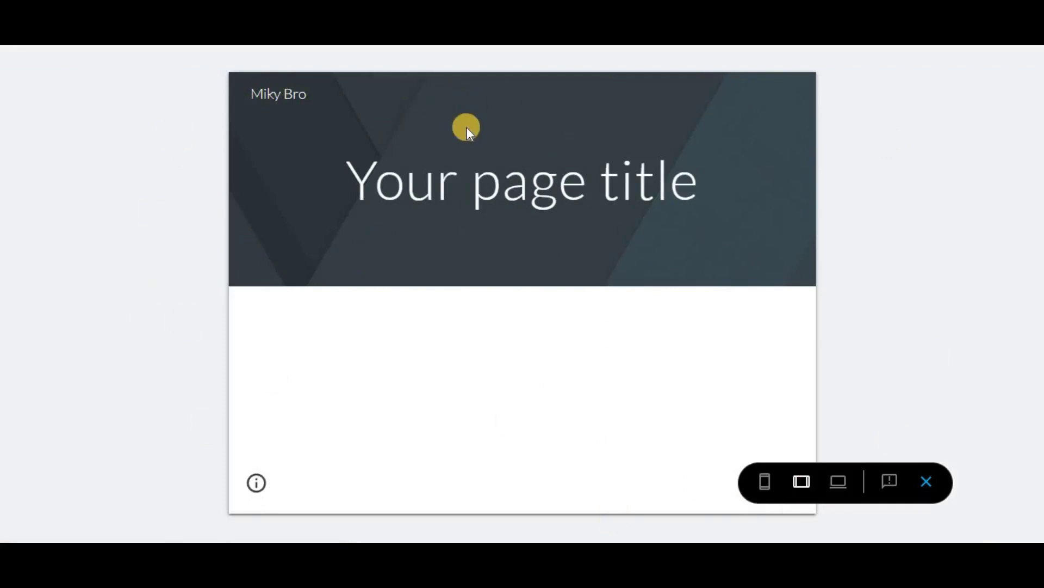
left_click(766, 482)
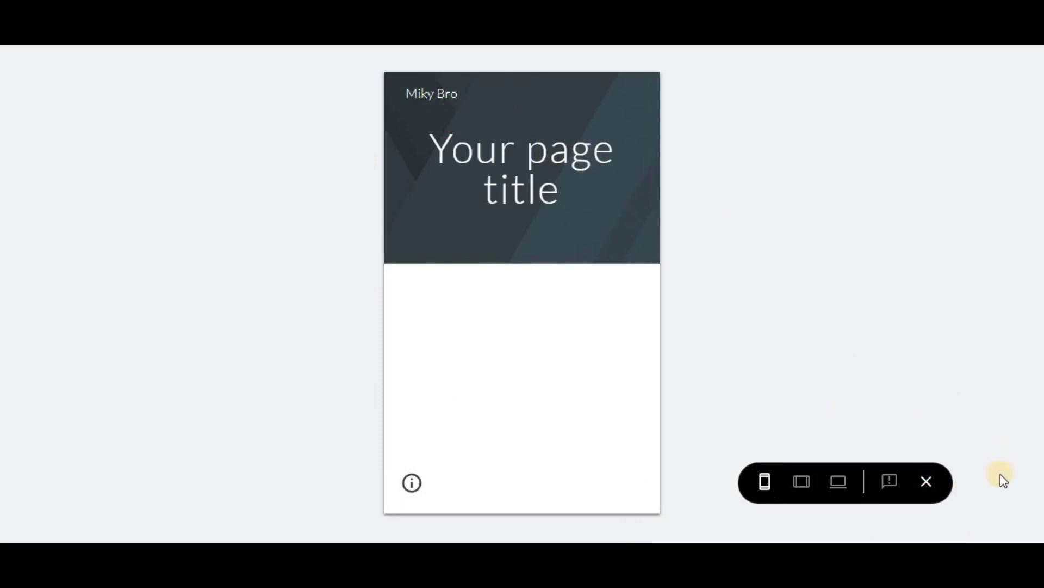
left_click(926, 481)
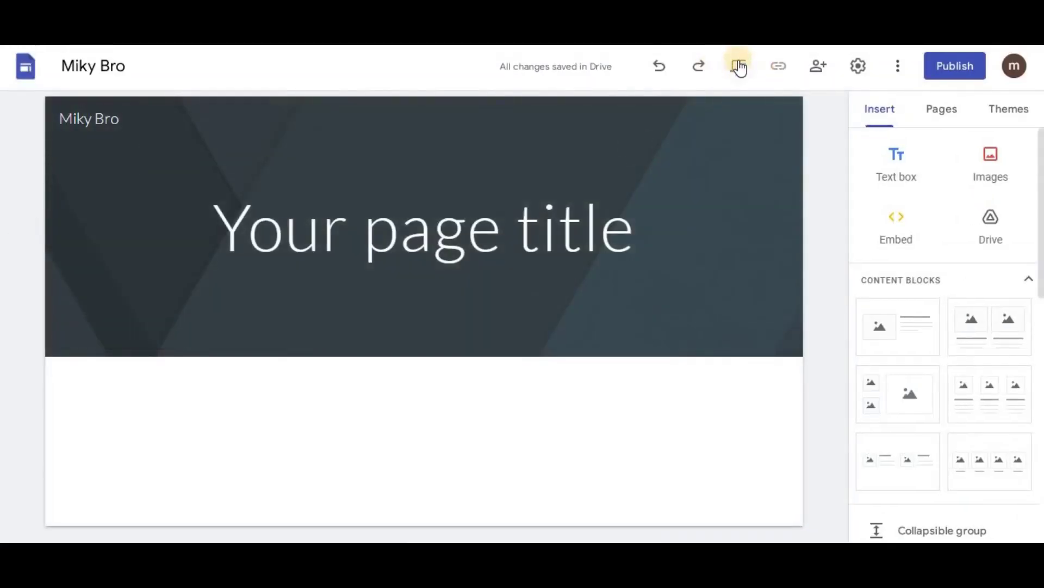
mouse_move(126, 197)
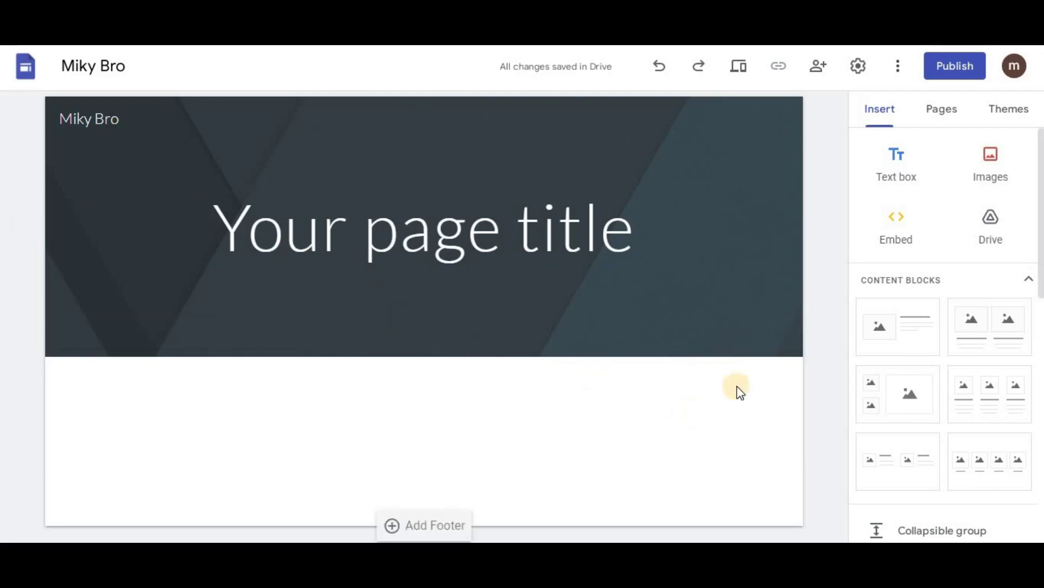
- Set the draft's general access to Anyone with the link in the site's sharing settings, leaving the published site Public
left_click(819, 66)
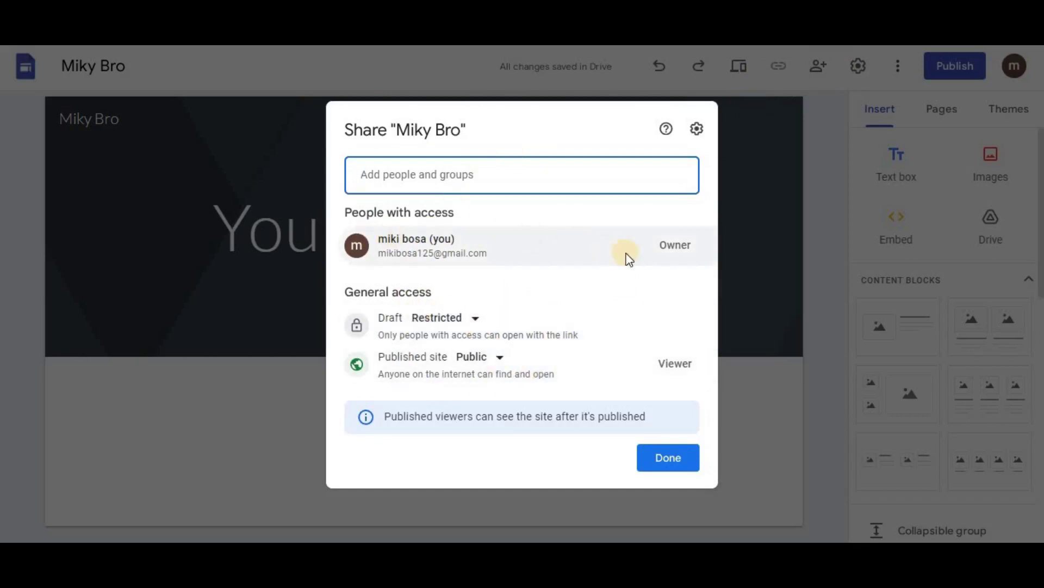
left_click(488, 359)
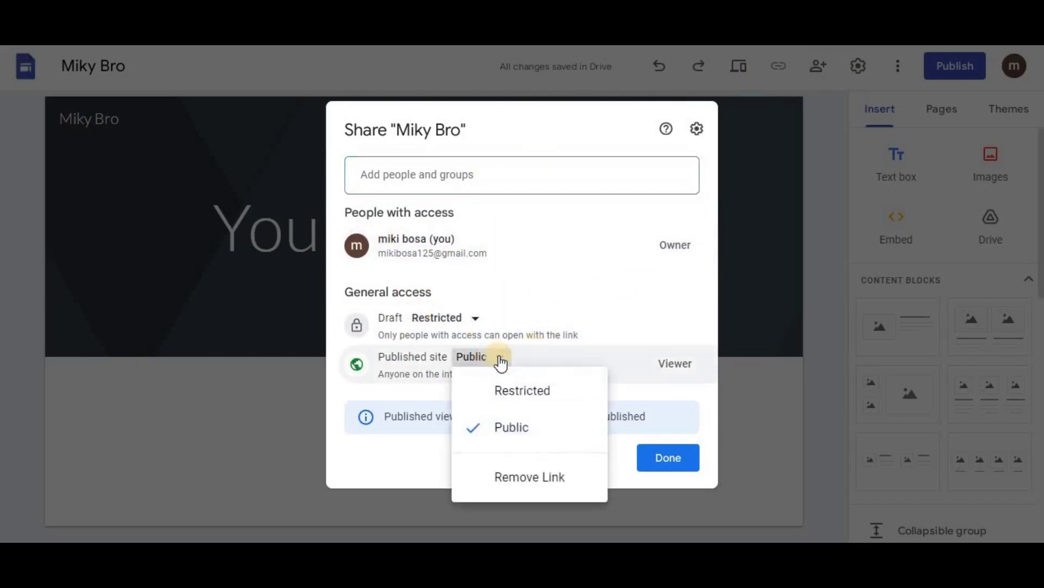
left_click(555, 360)
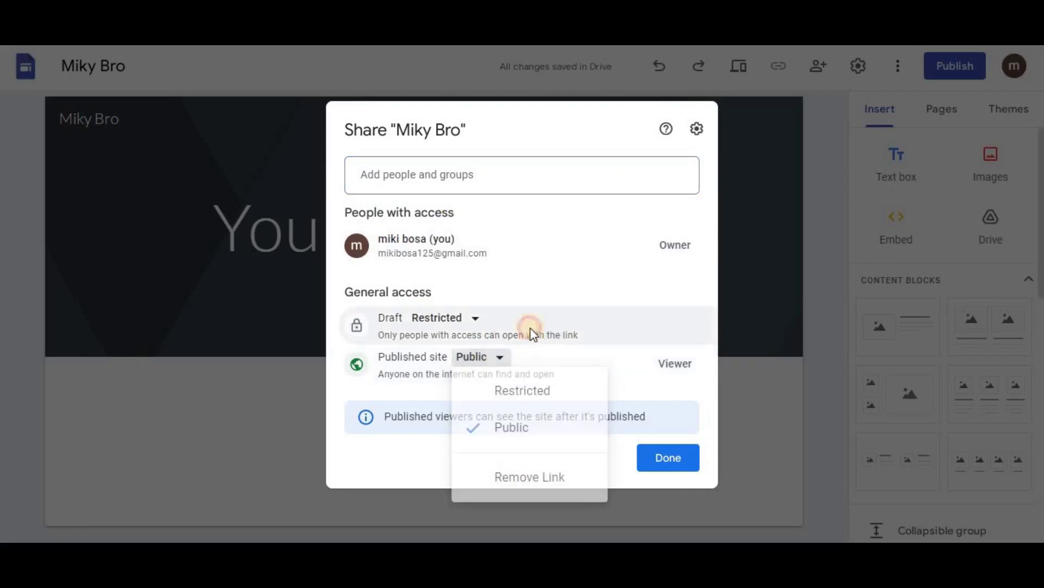
left_click(475, 321)
left_click(517, 390)
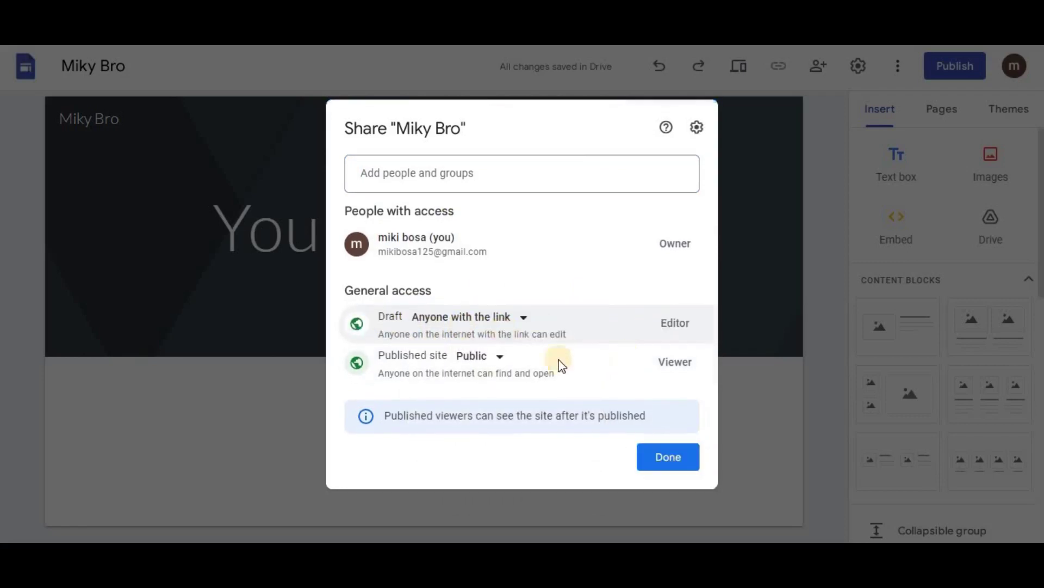
left_click(676, 325)
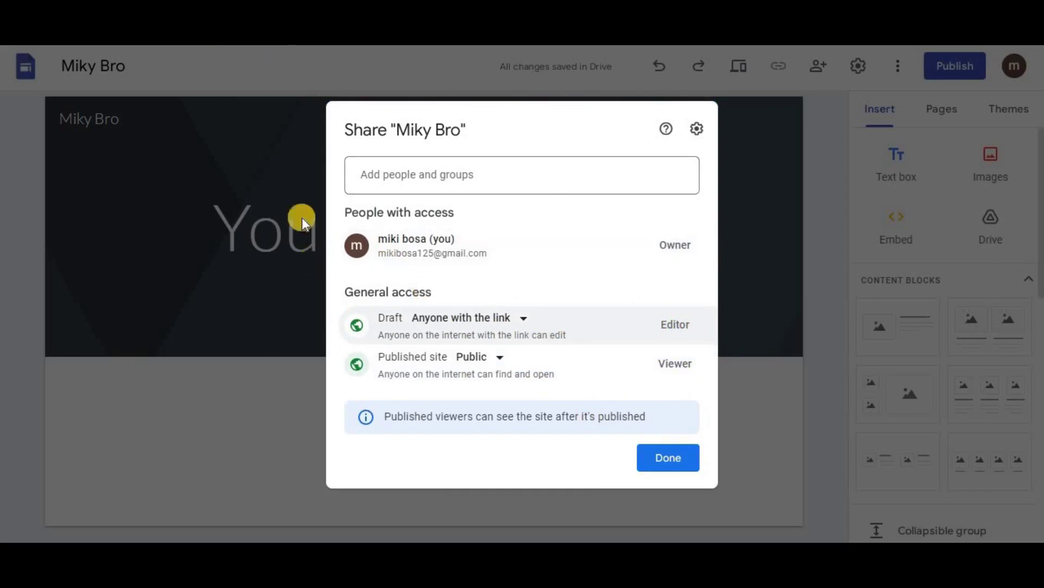
left_click(678, 461)
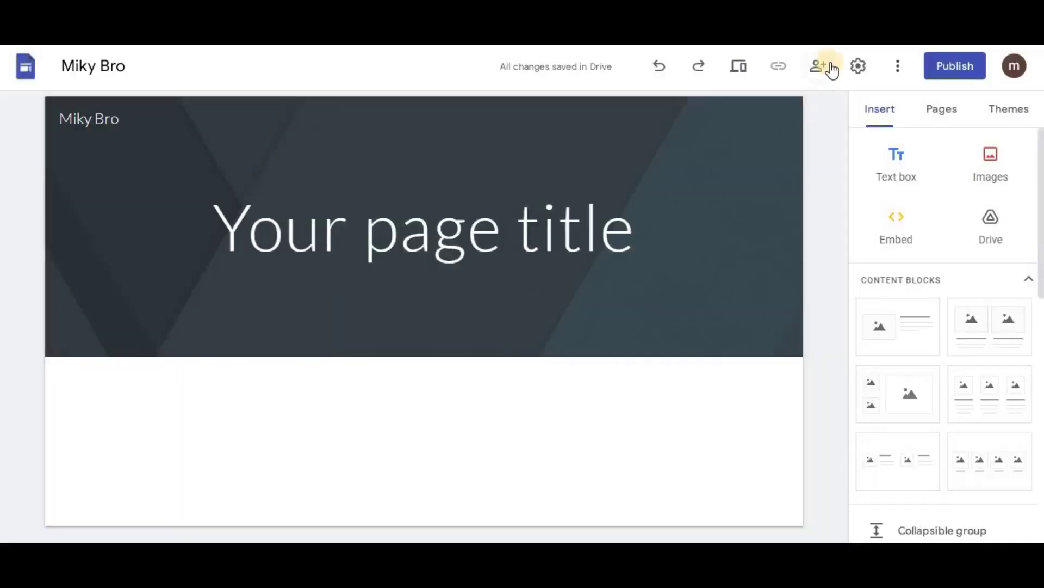
- Review the site settings for navigation, brand images, viewer tools, custom domains, analytics and the announcement banner
left_click(859, 66)
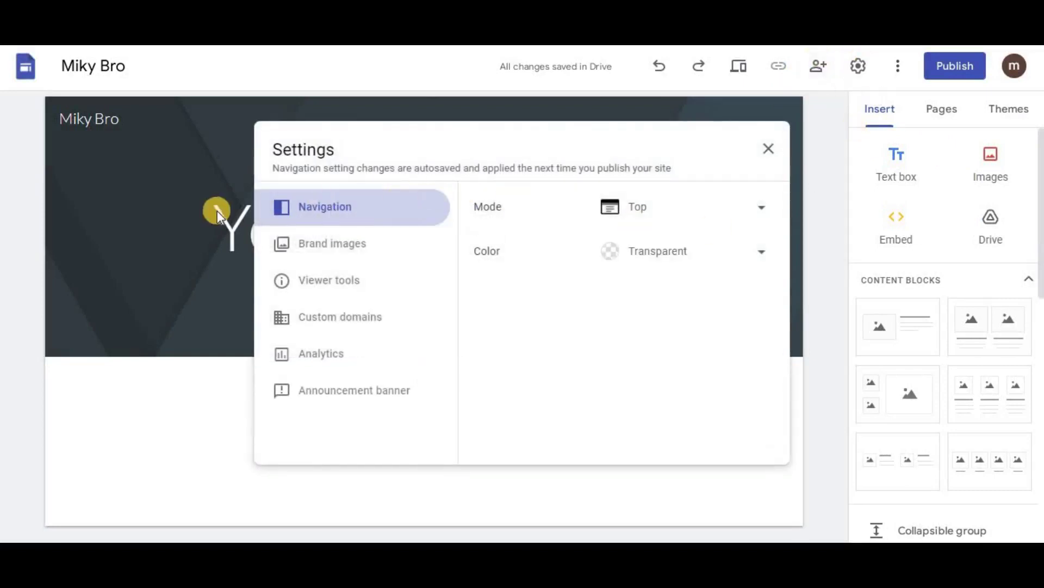
left_click(343, 246)
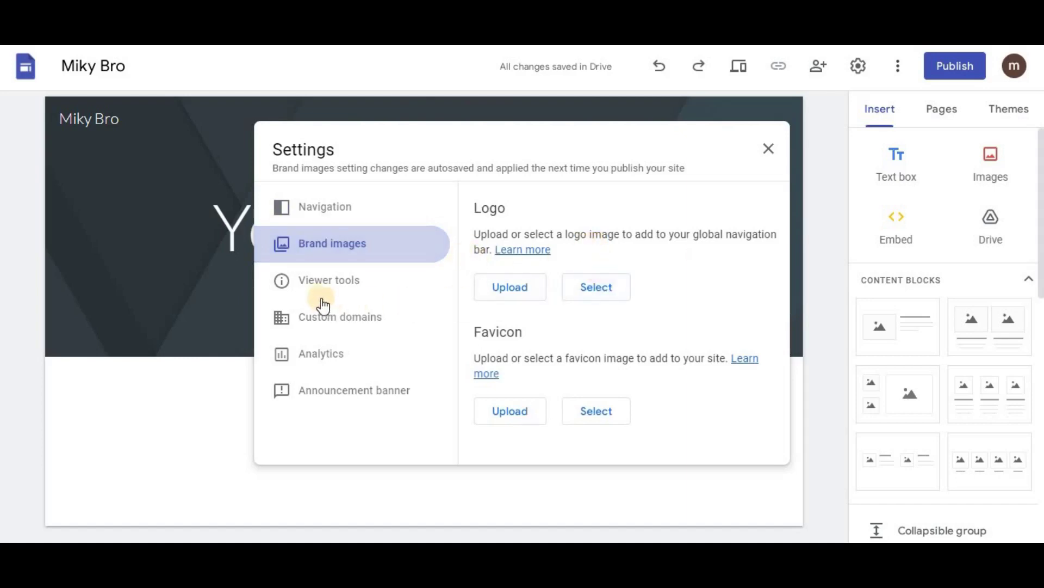
left_click(329, 281)
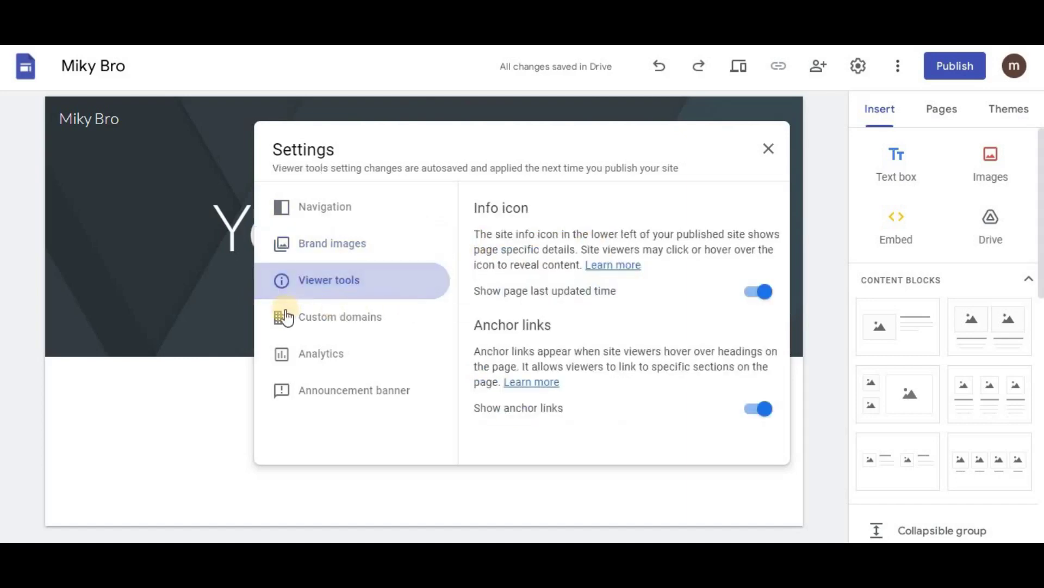
left_click(299, 327)
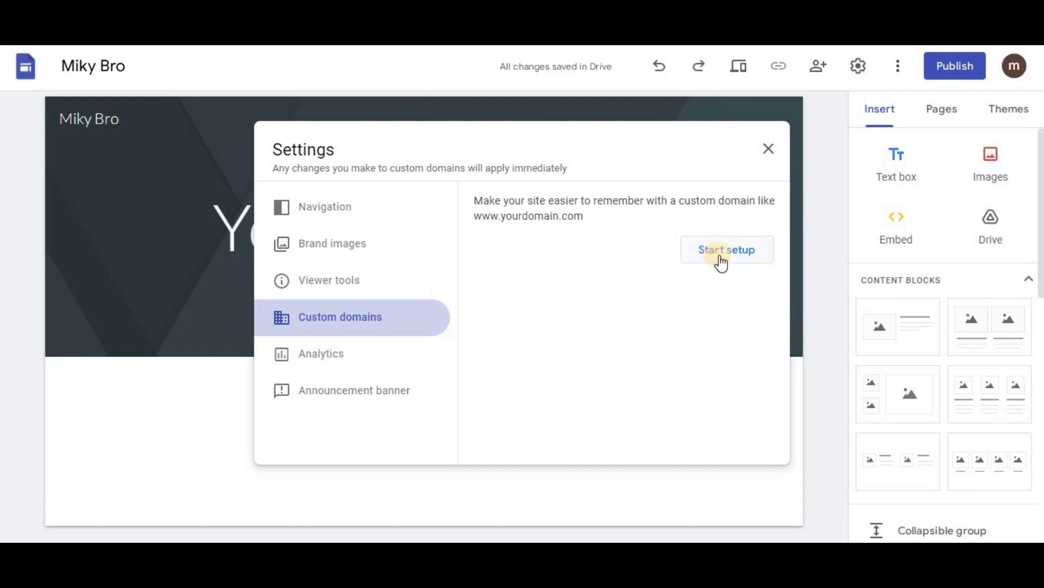
left_click(328, 355)
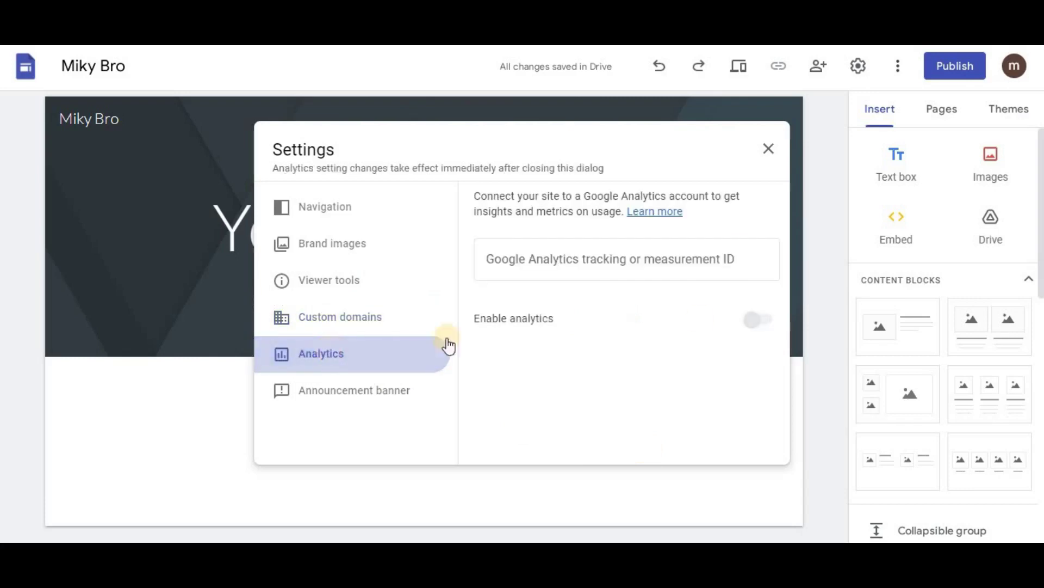
left_click(690, 263)
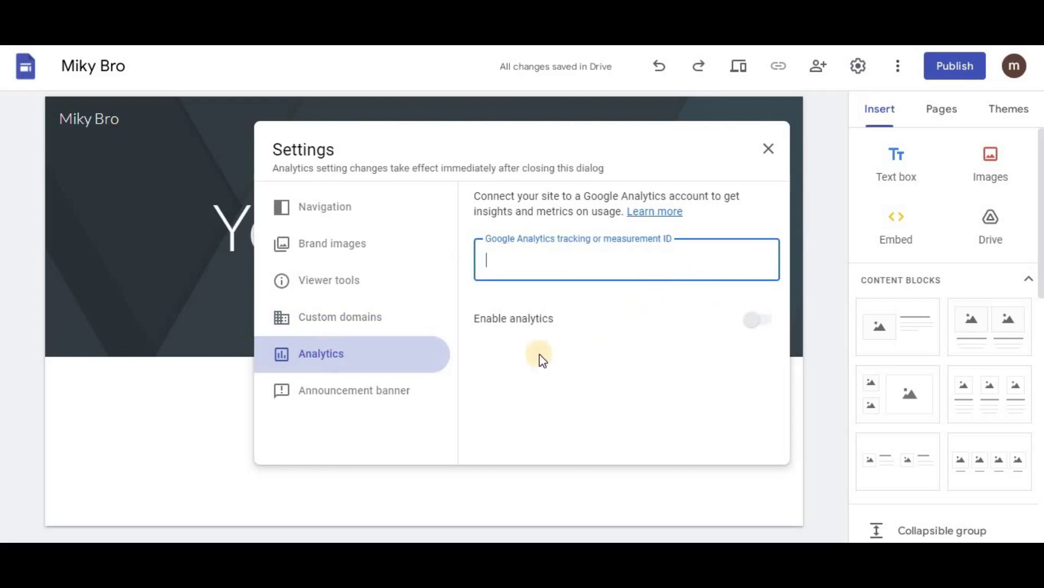
left_click(344, 401)
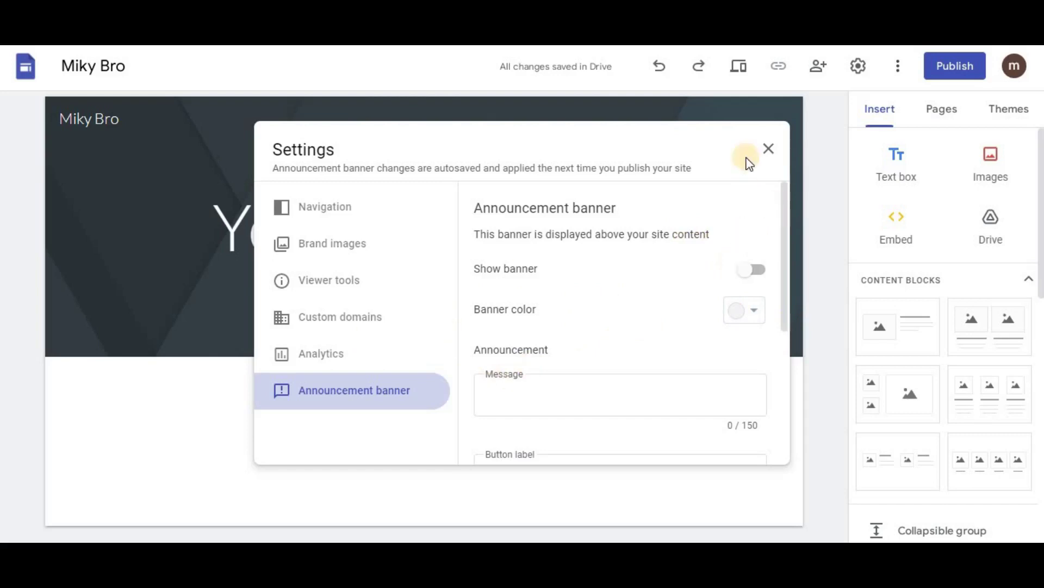
left_click(770, 146)
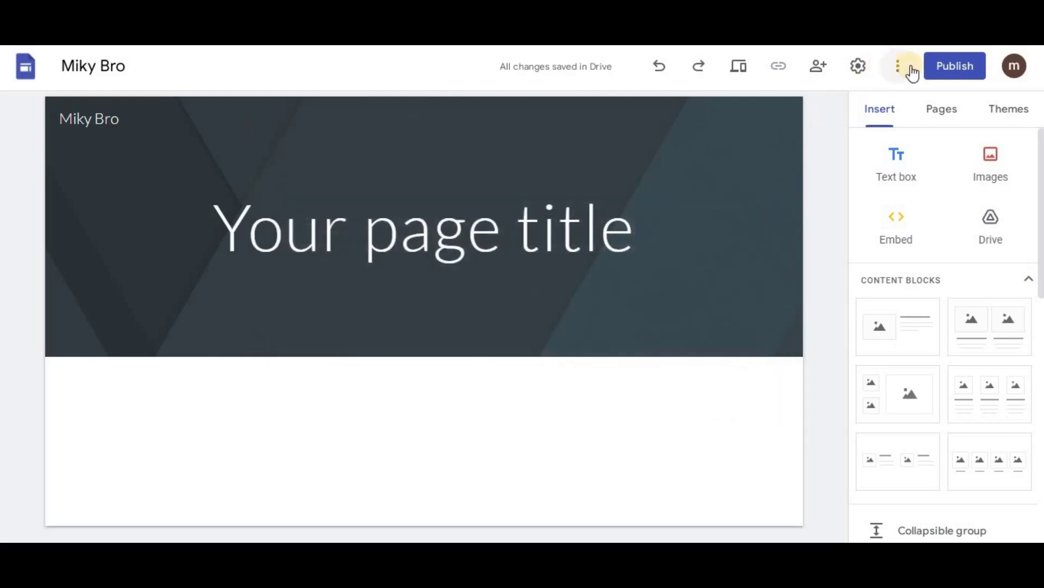
left_click(902, 68)
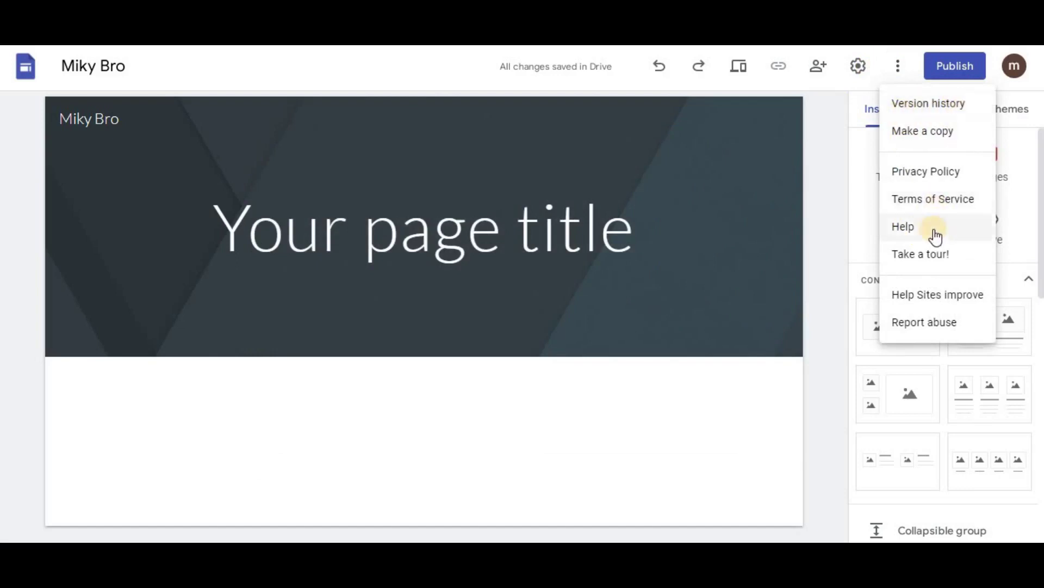
left_click(835, 192)
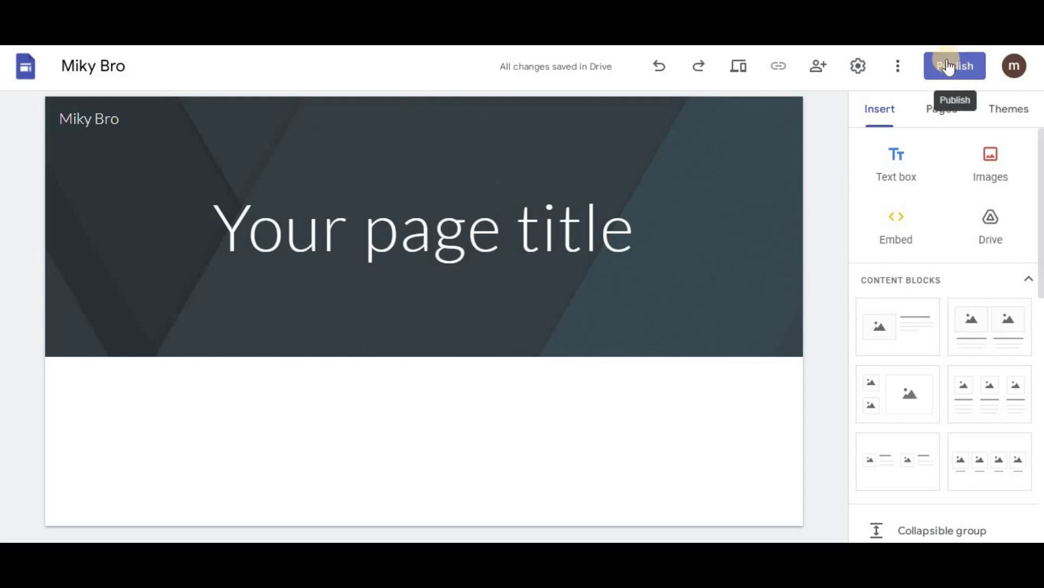
left_click(967, 70)
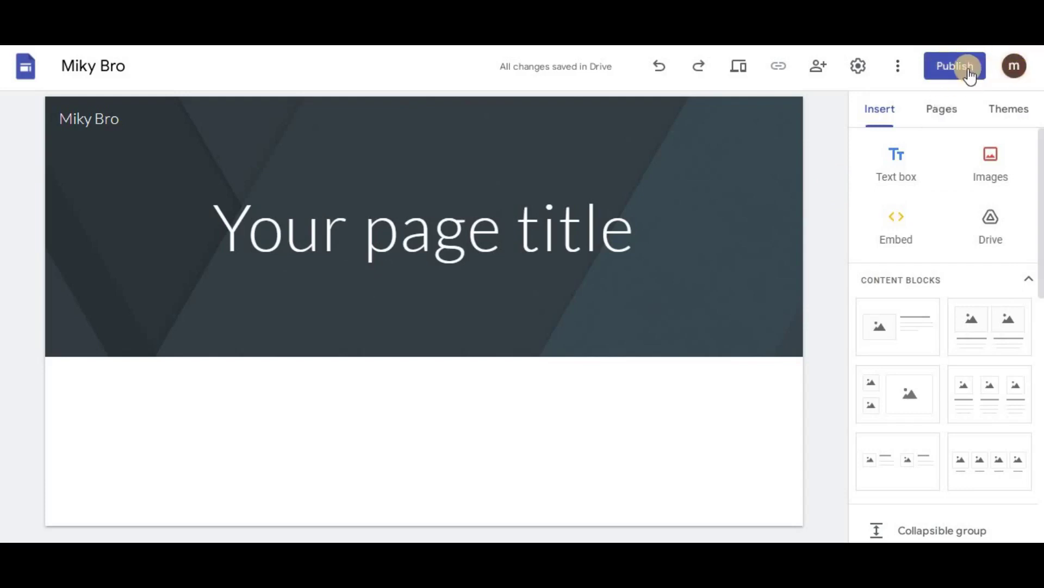
left_click(945, 66)
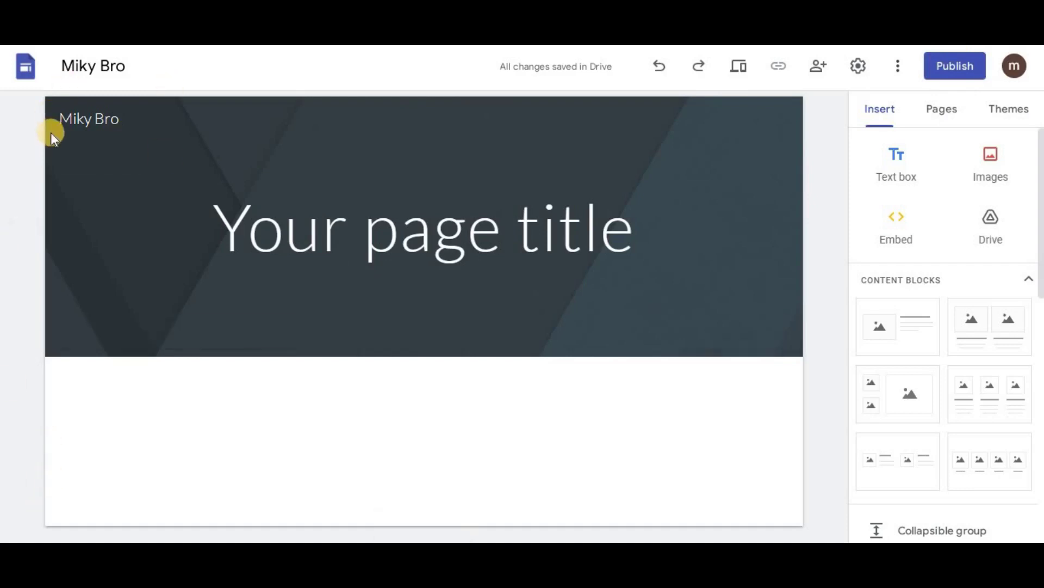
- Delete the page's header section with its title and background image
left_click(103, 121)
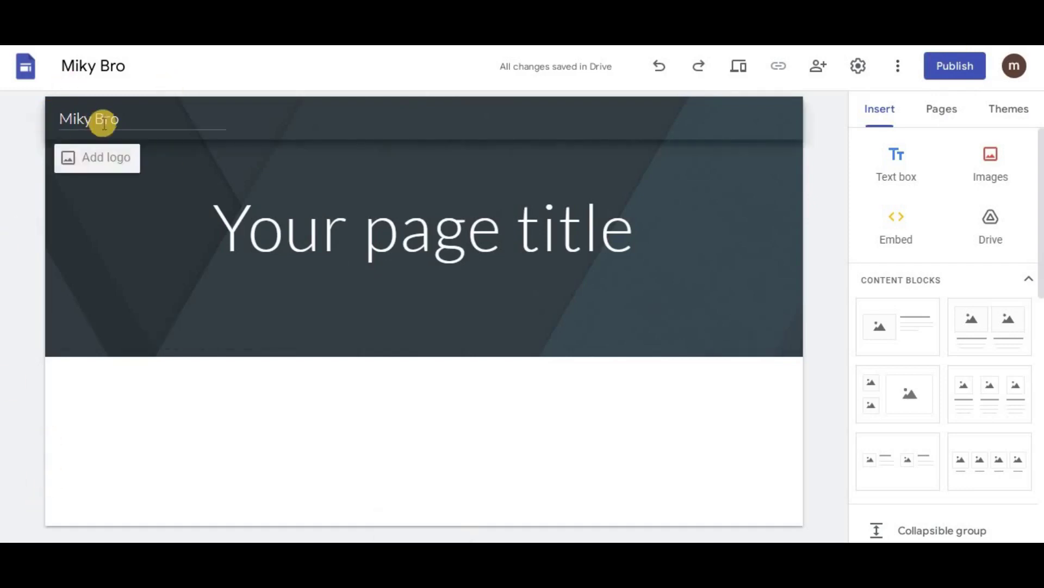
left_click(97, 159)
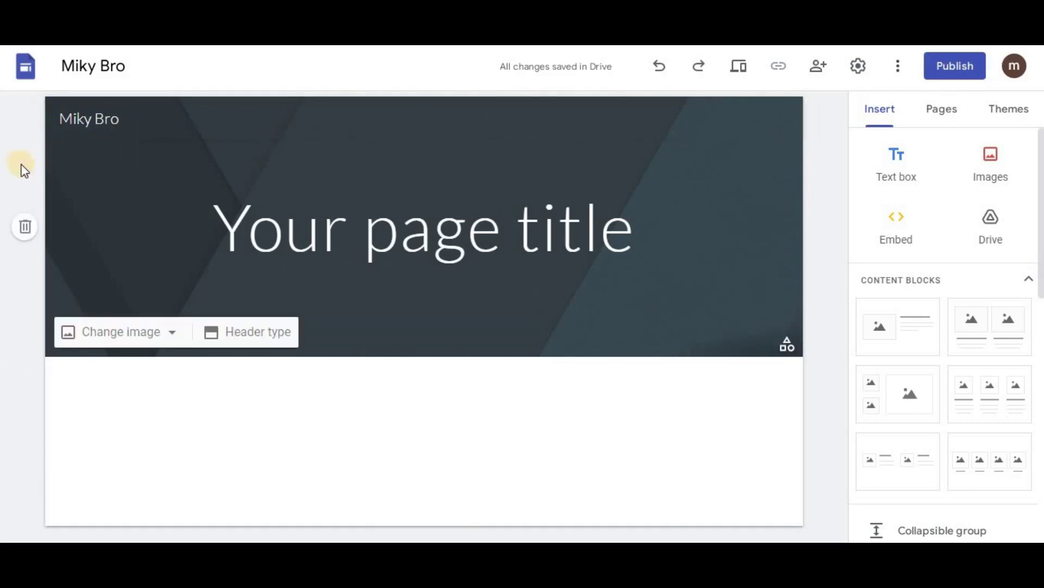
left_click(70, 133)
left_click(24, 226)
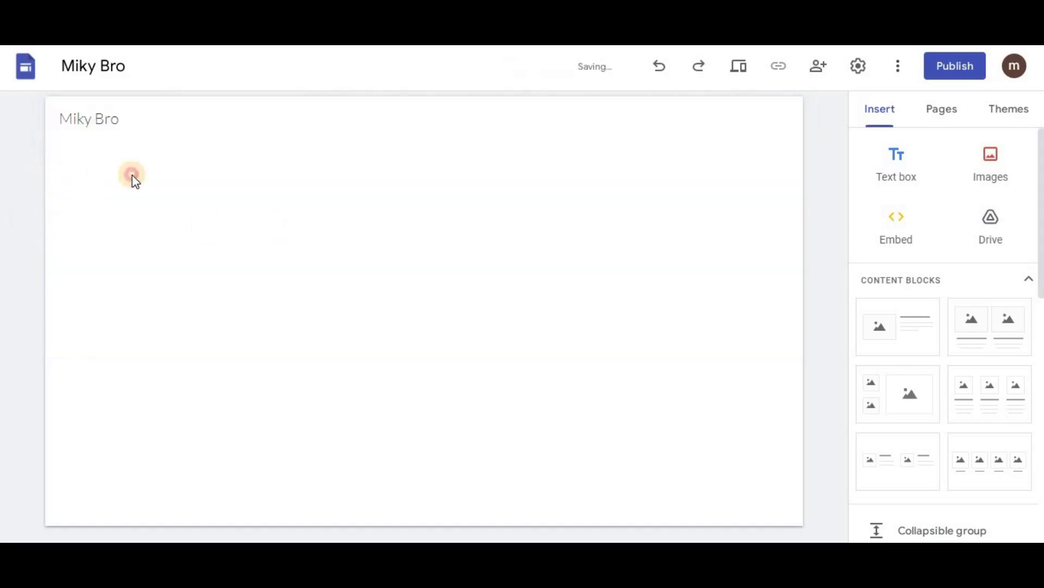
- Add a new header section with the title Home to the blank page
left_click(184, 133)
left_click(392, 158)
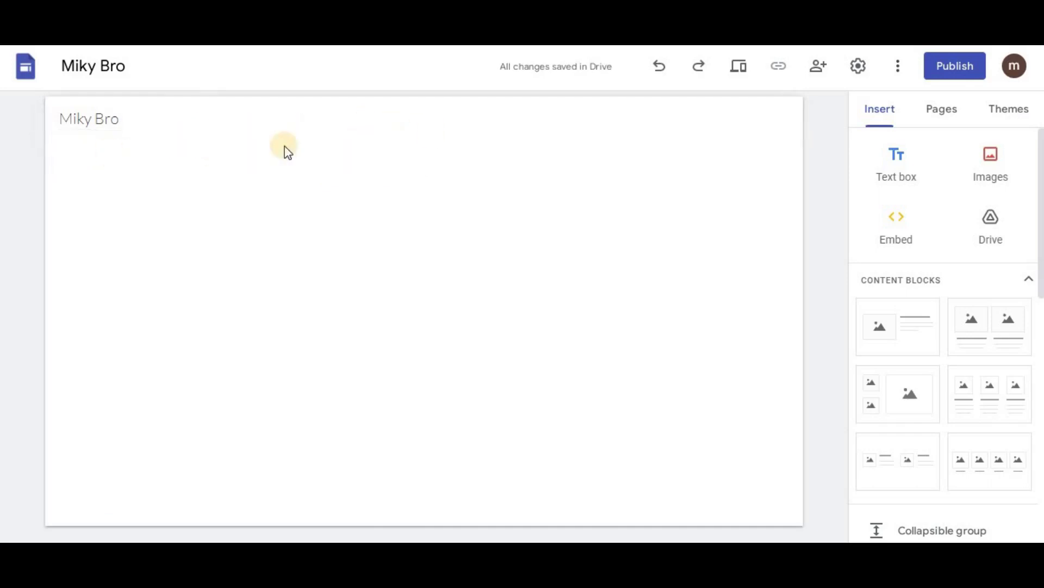
left_click(428, 165)
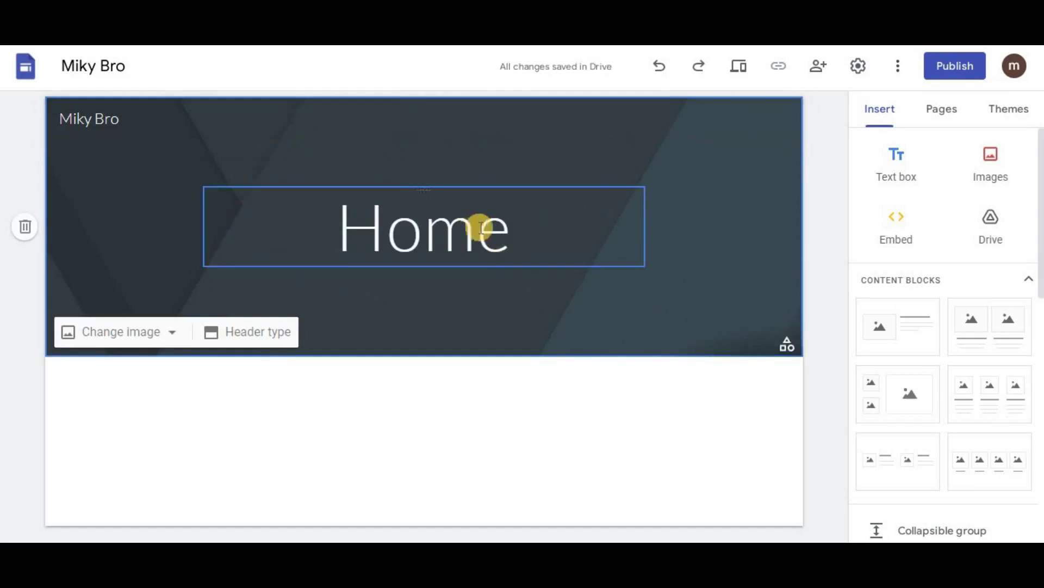
- Look at the header's image options and set the header type to Cover
left_click(172, 336)
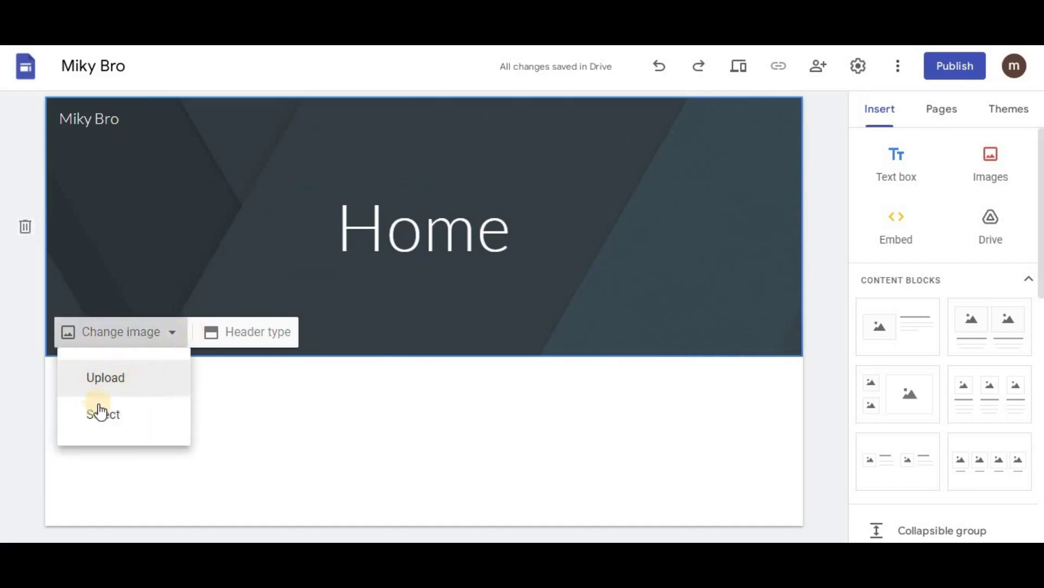
left_click(258, 353)
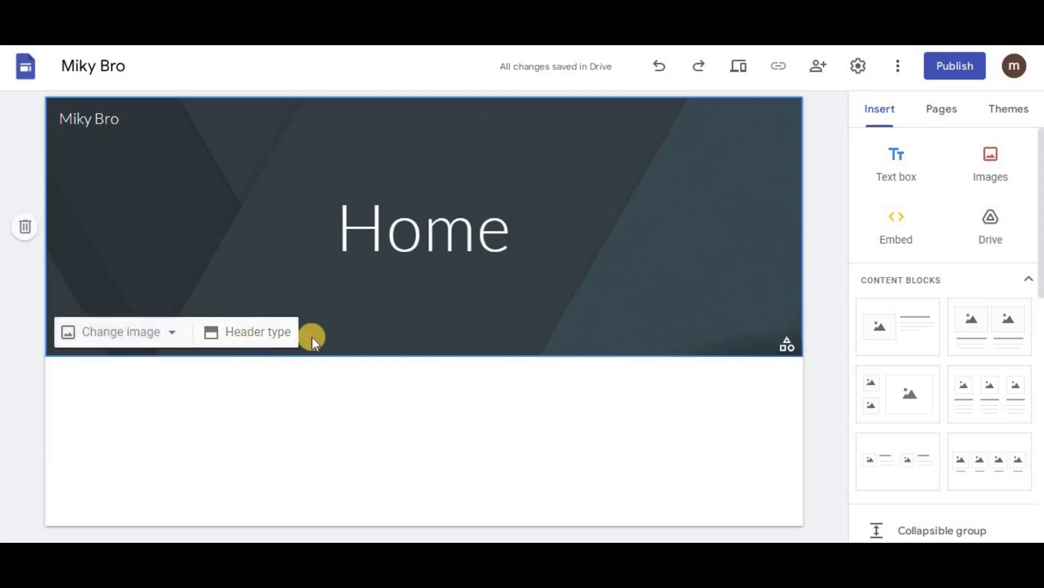
left_click(255, 337)
left_click(131, 334)
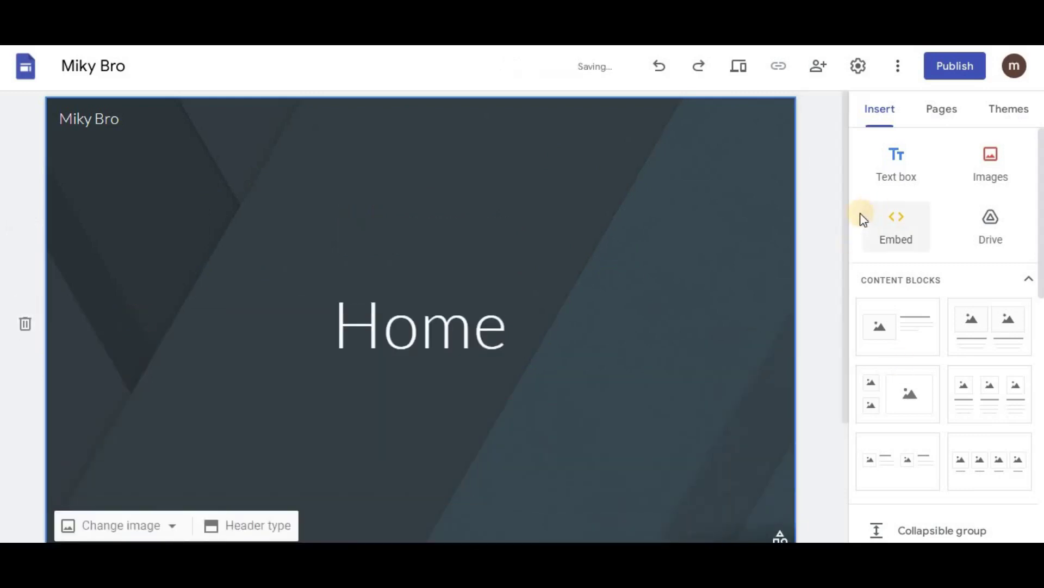
- Try the Large banner header type on the Home header, and set it to Banner
scroll(821, 331, "down", 3)
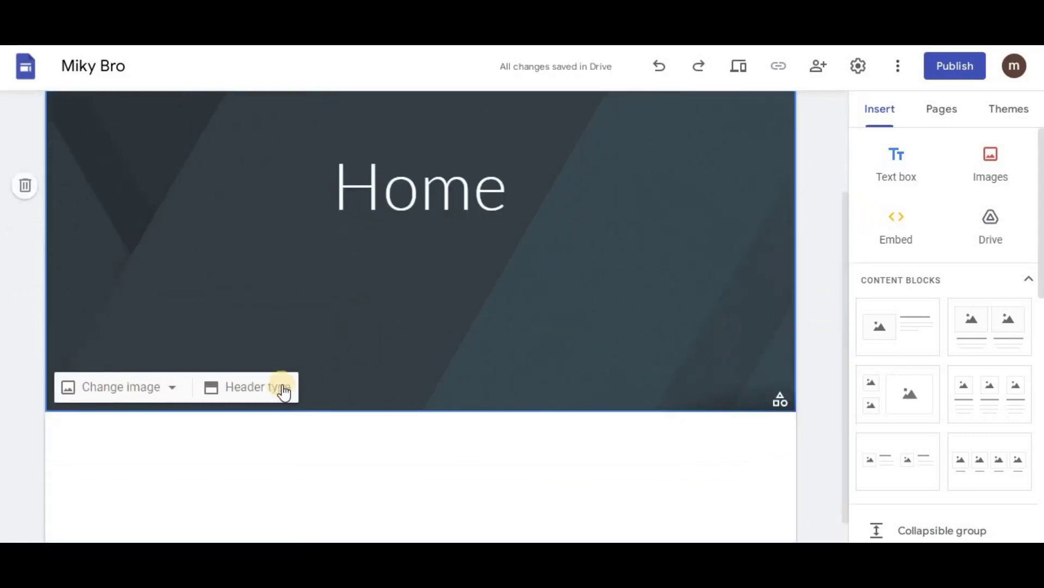
left_click(248, 386)
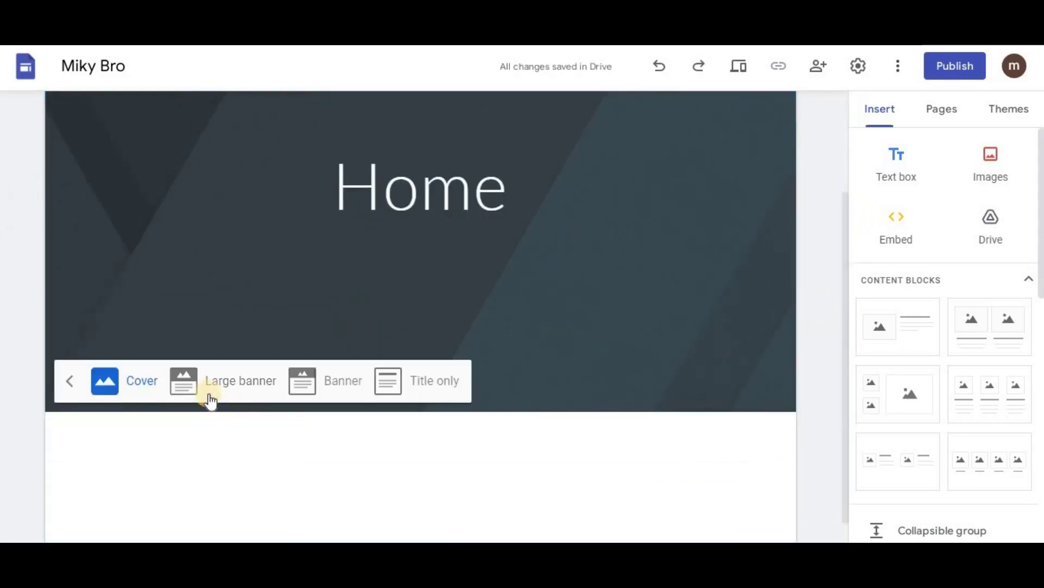
left_click(245, 381)
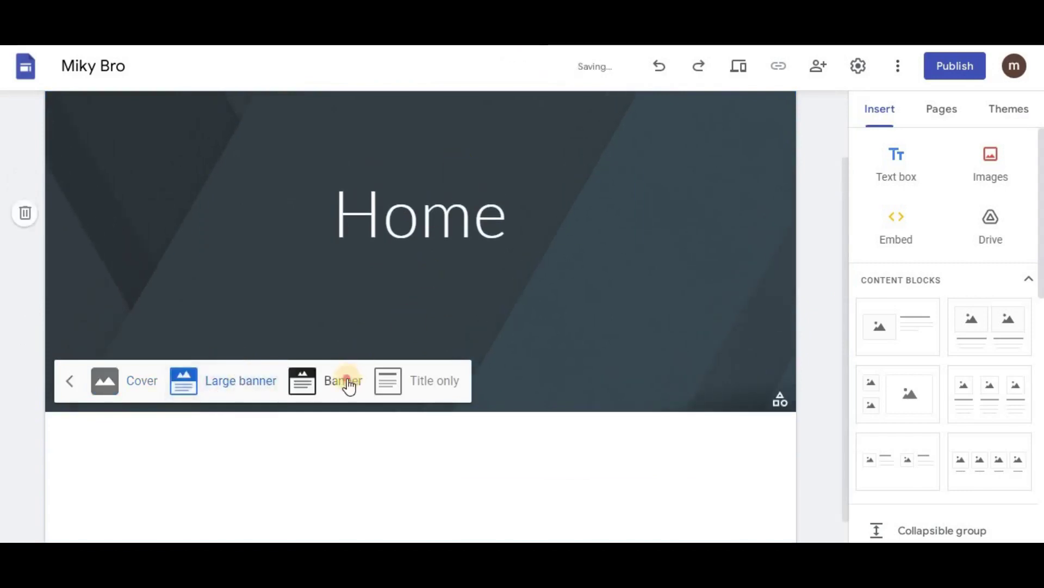
left_click(348, 384)
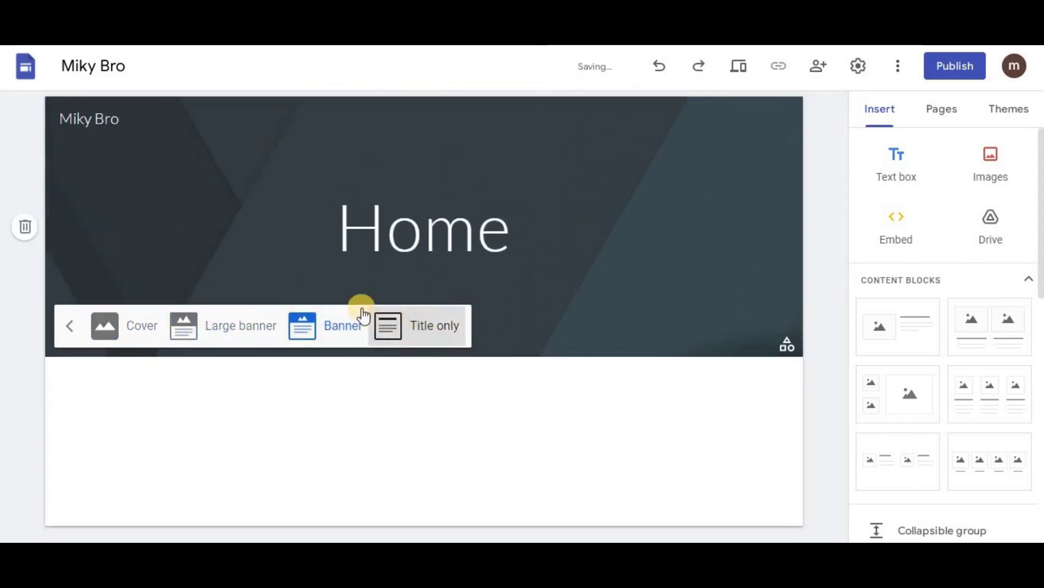
- Set the Home header type to Title only
left_click(374, 329)
left_click(530, 181)
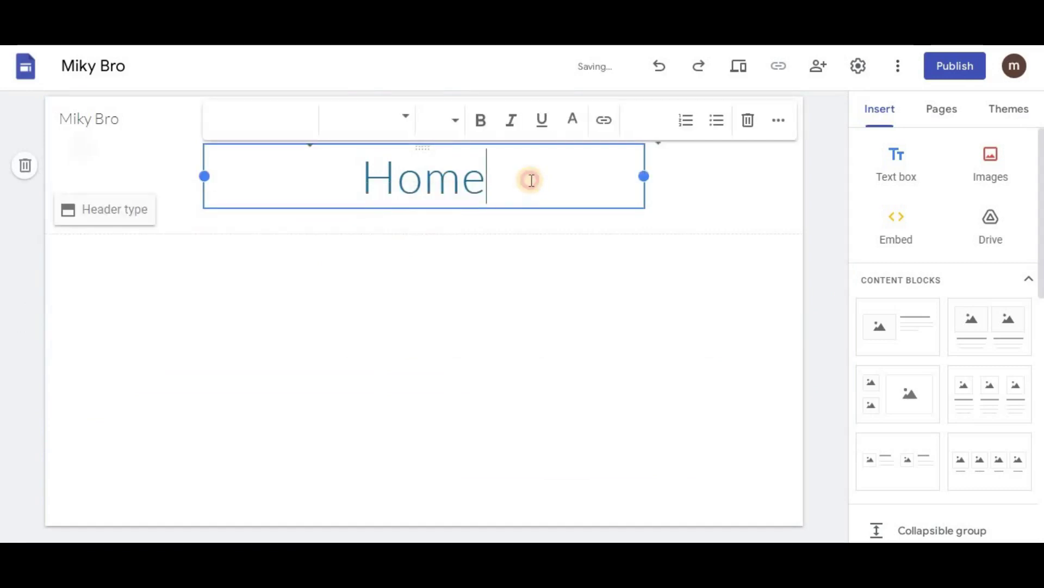
double_click(531, 181)
left_click(536, 295)
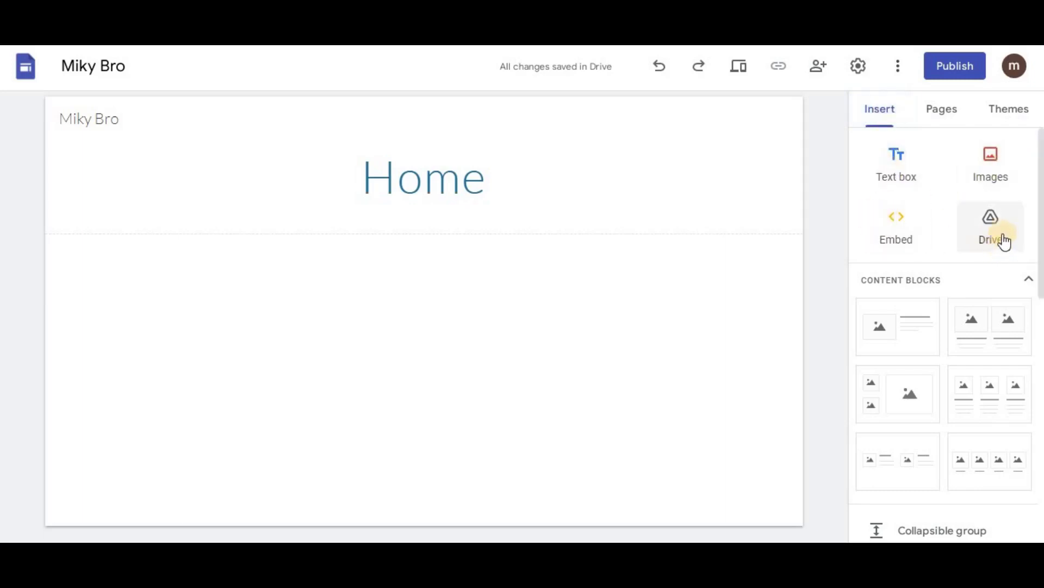
- Add a text box reading rfggt below the header, and add a second empty text box narrowed to about a third of the page width
left_click(918, 173)
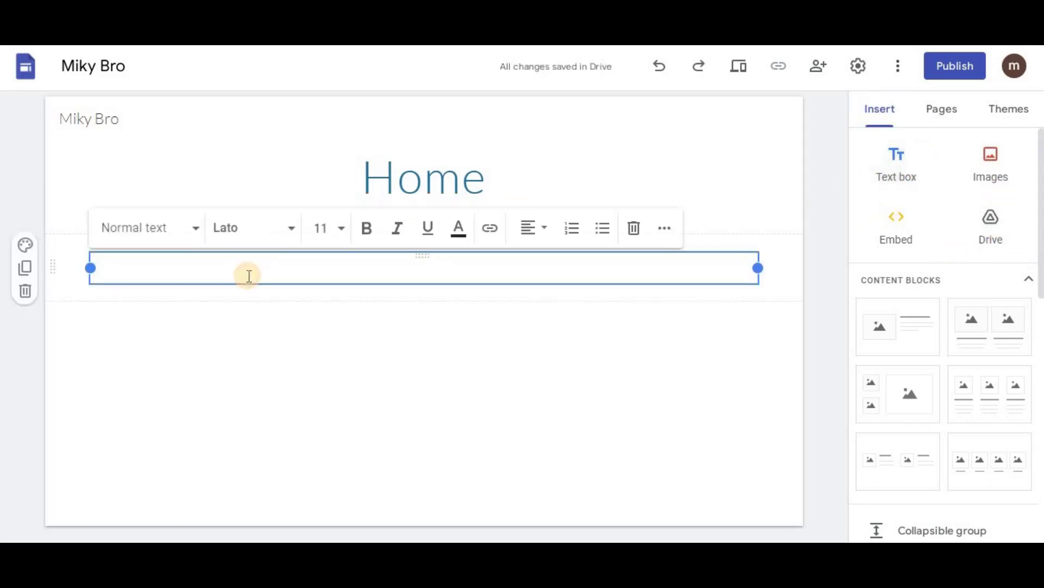
type("gt")
left_click(892, 177)
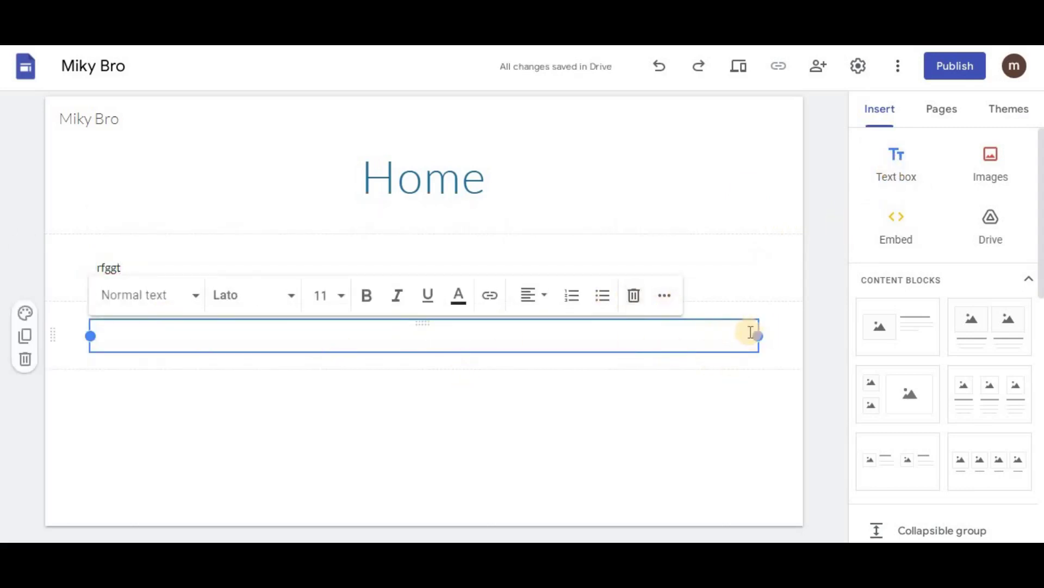
left_click_drag(758, 335, 387, 337)
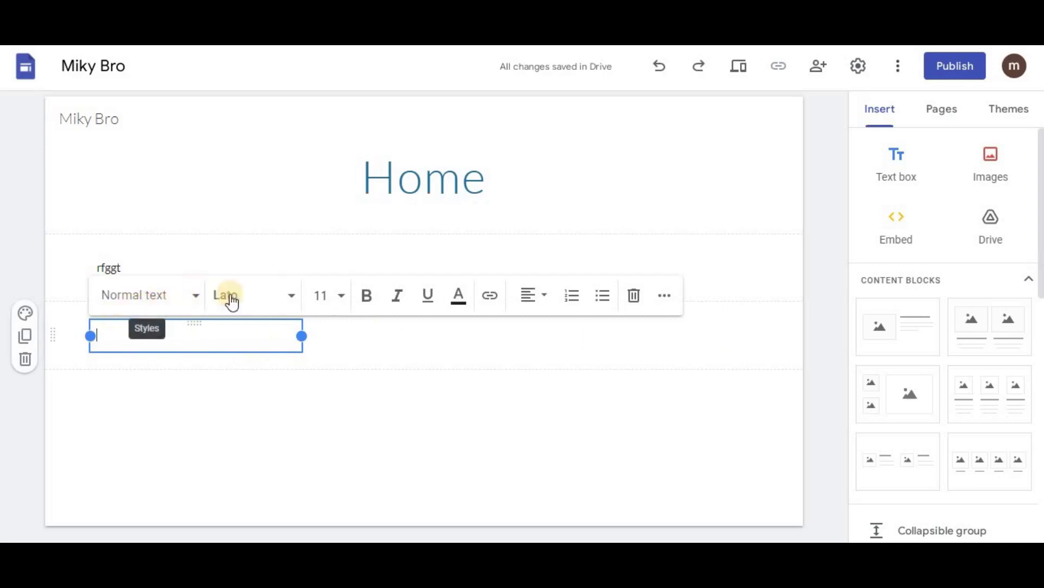
left_click(660, 378)
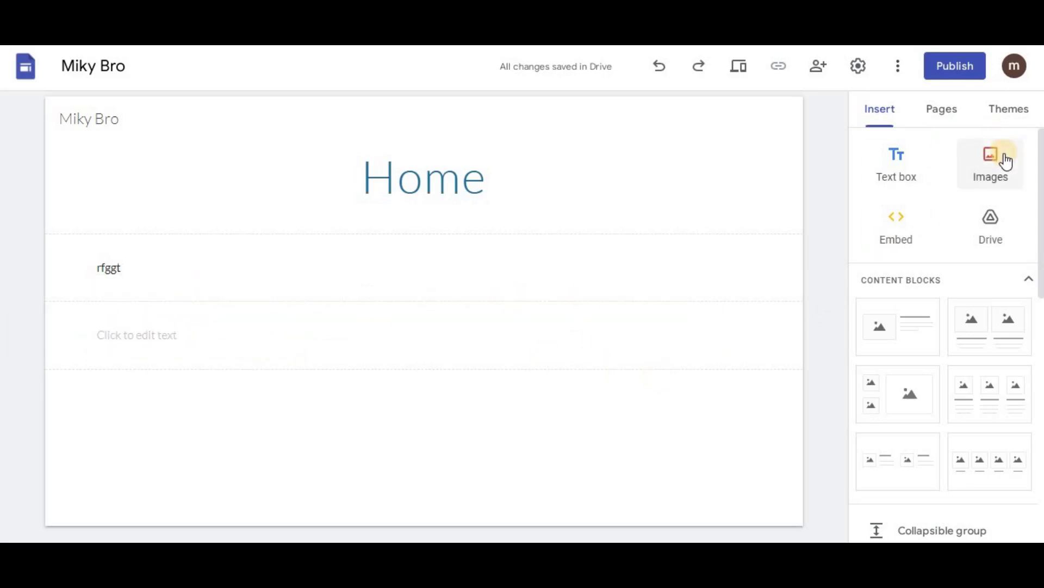
left_click(534, 359)
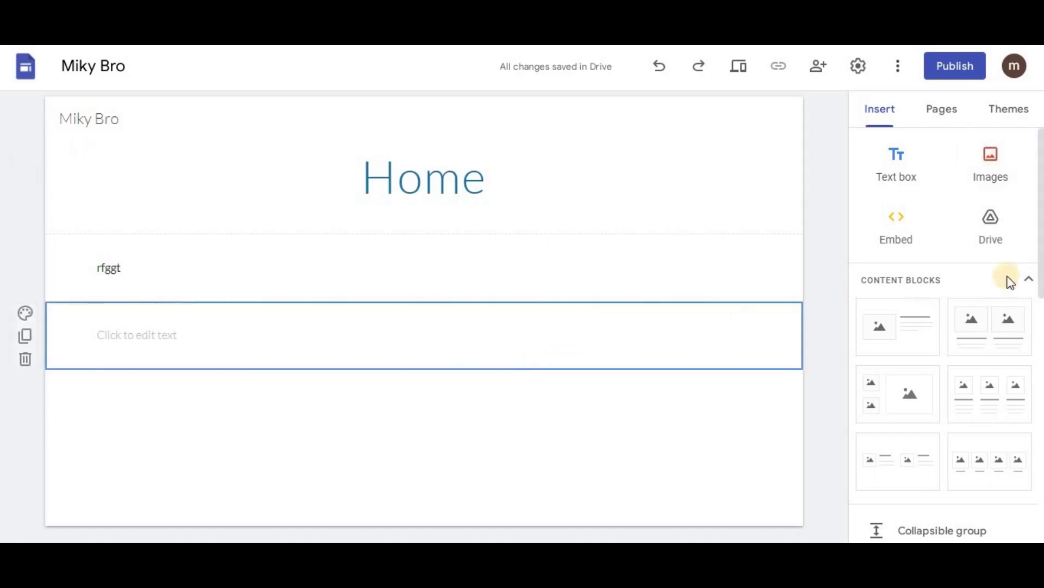
- Look at the Upload and Select image options, and view the Google Drive file picker without inserting anything
left_click(998, 182)
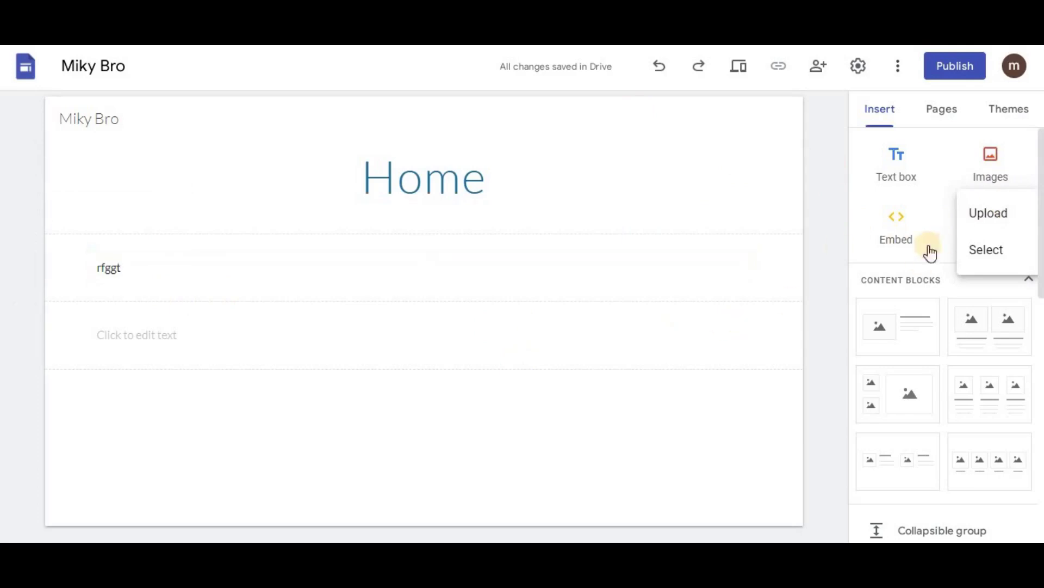
left_click(942, 223)
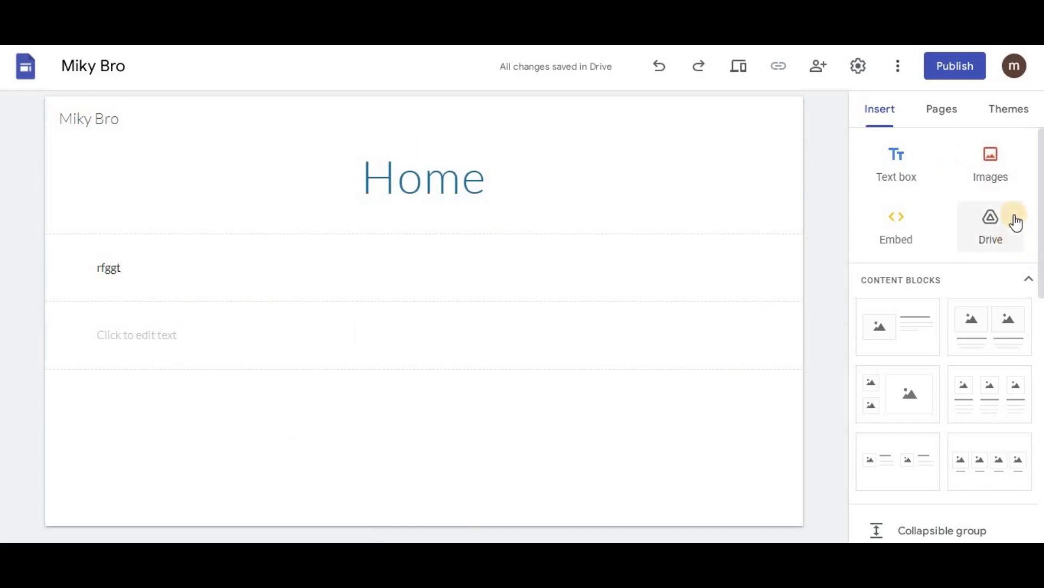
left_click(991, 234)
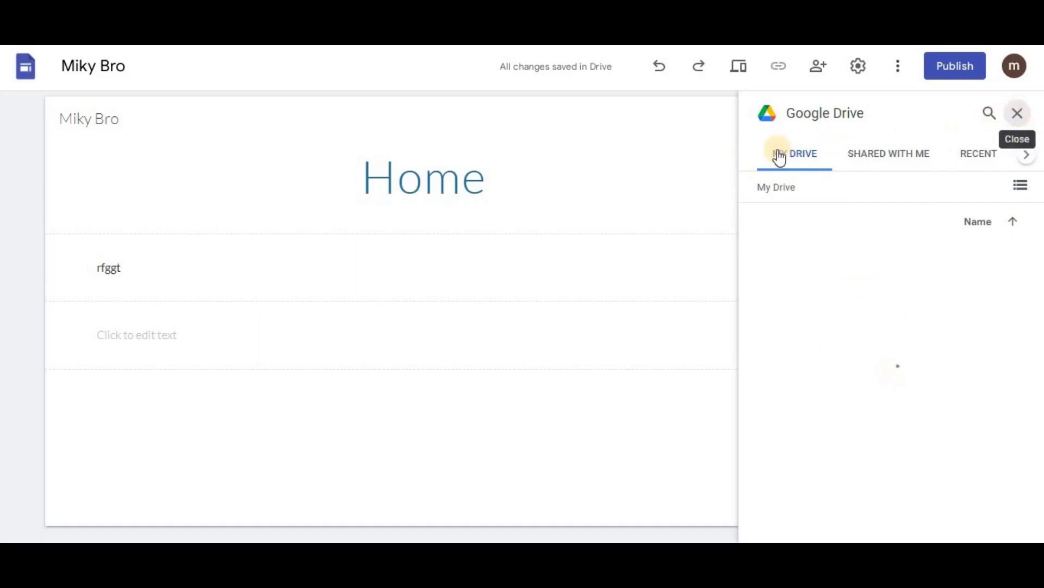
key("Escape")
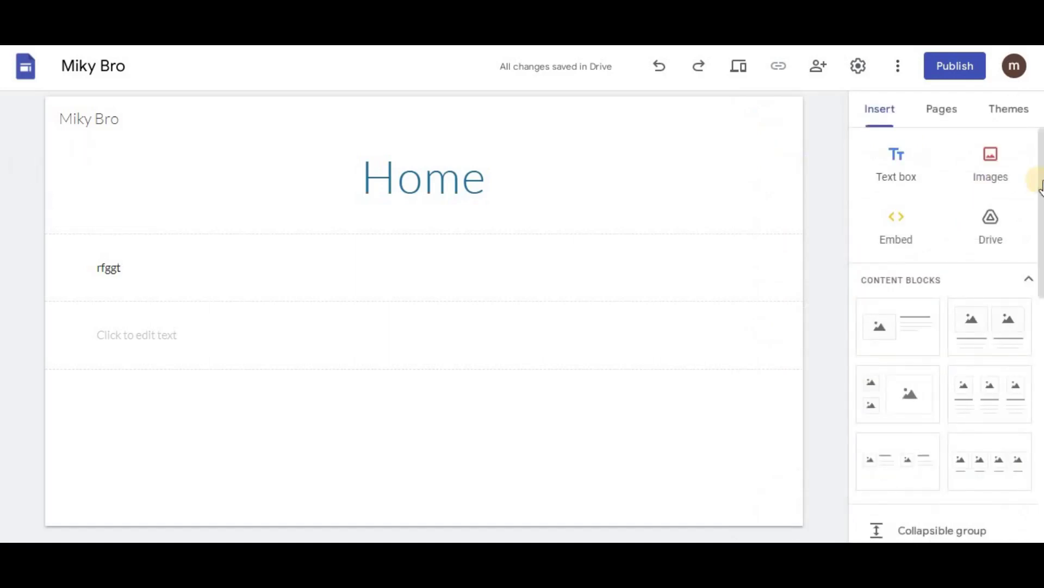
- Insert the content block with one image placeholder beside a heading and text, and check its editable parts
scroll(1038, 207, "down", 2)
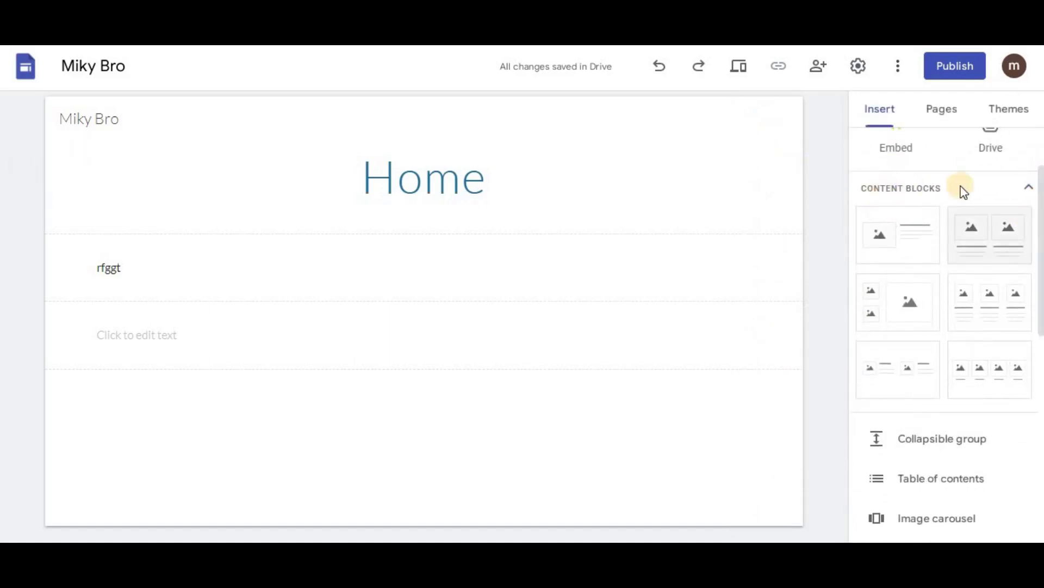
left_click(893, 240)
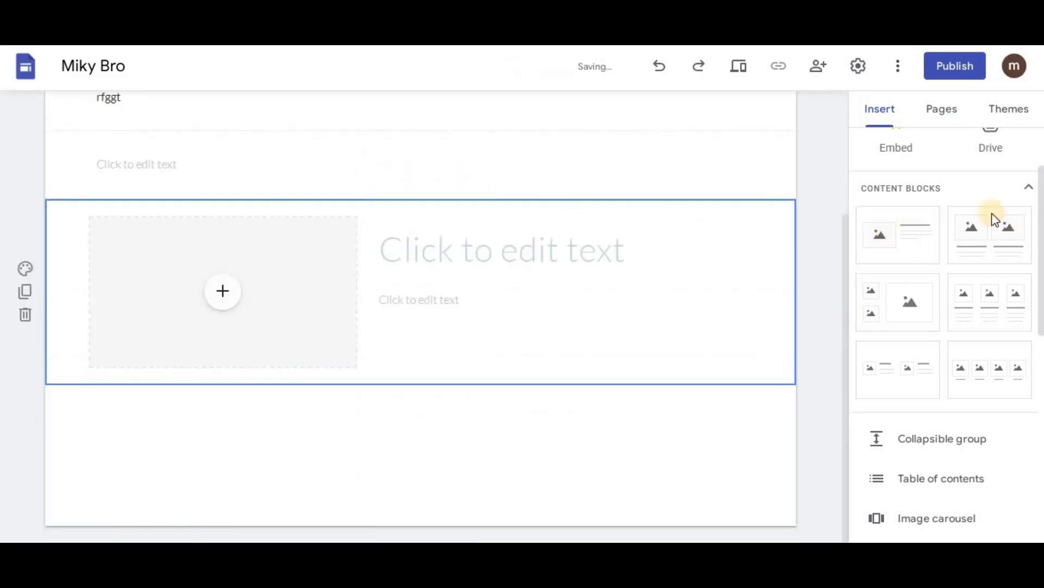
left_click(254, 318)
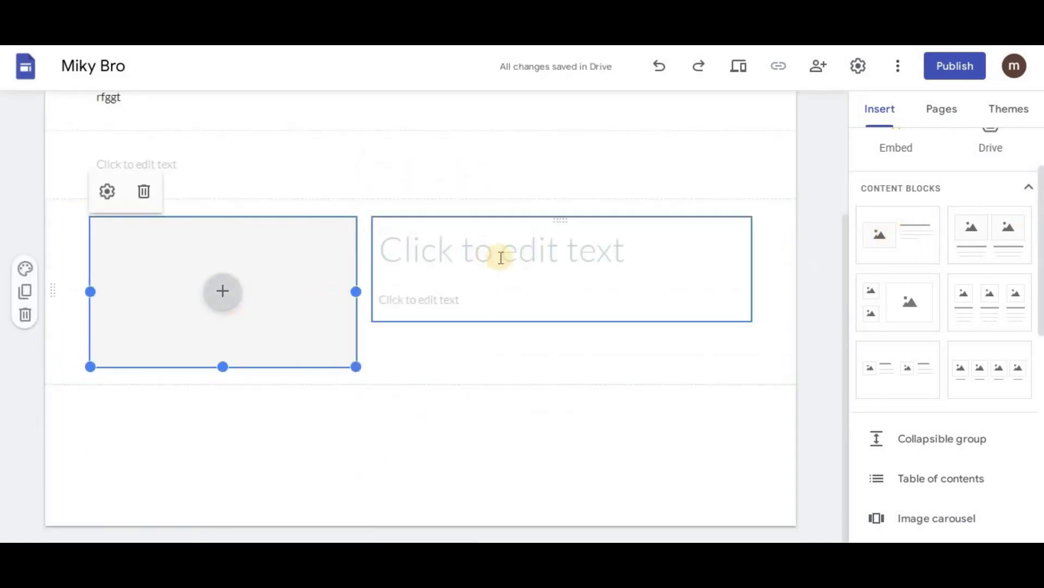
left_click(417, 307)
left_click(408, 326)
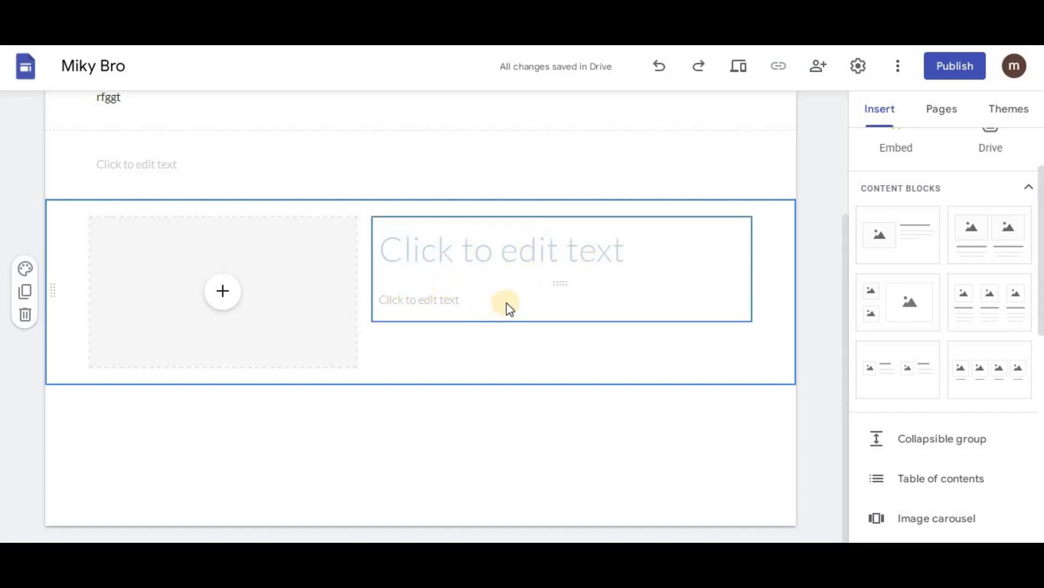
- Add three more content blocks: two captioned images, two small images beside a large one, and four captioned images
left_click(964, 238)
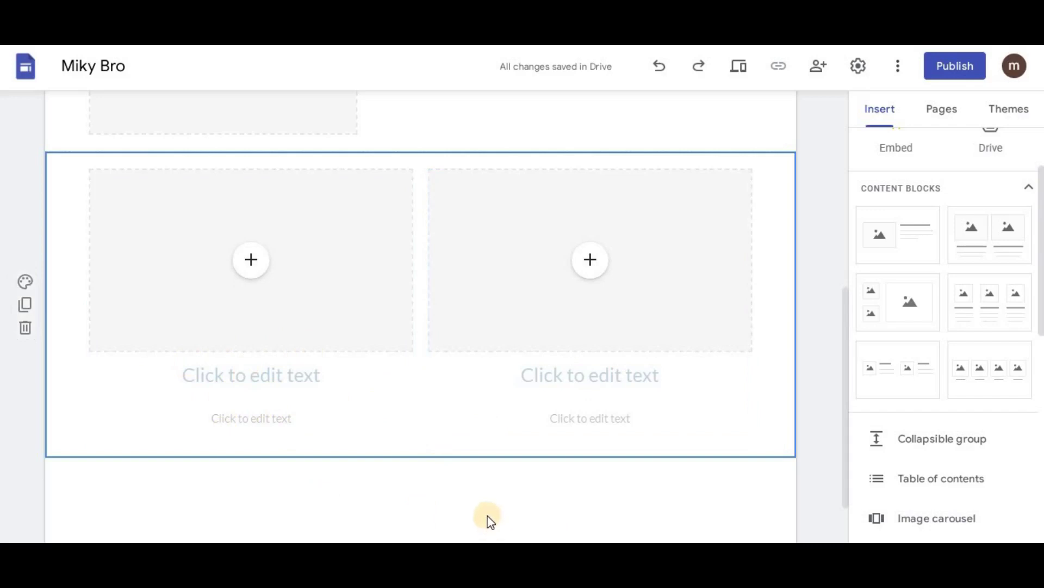
left_click(914, 309)
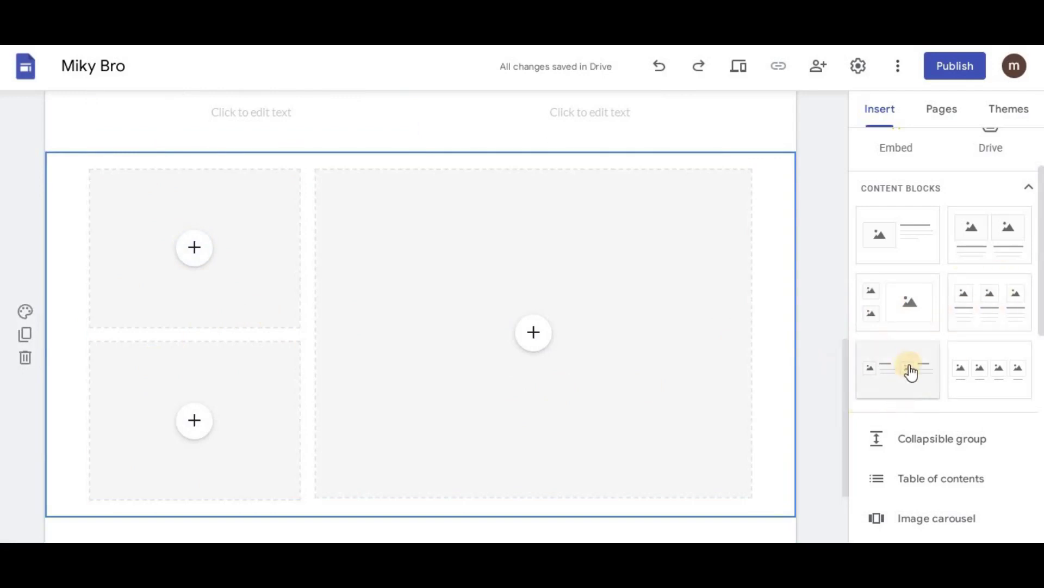
left_click(1003, 383)
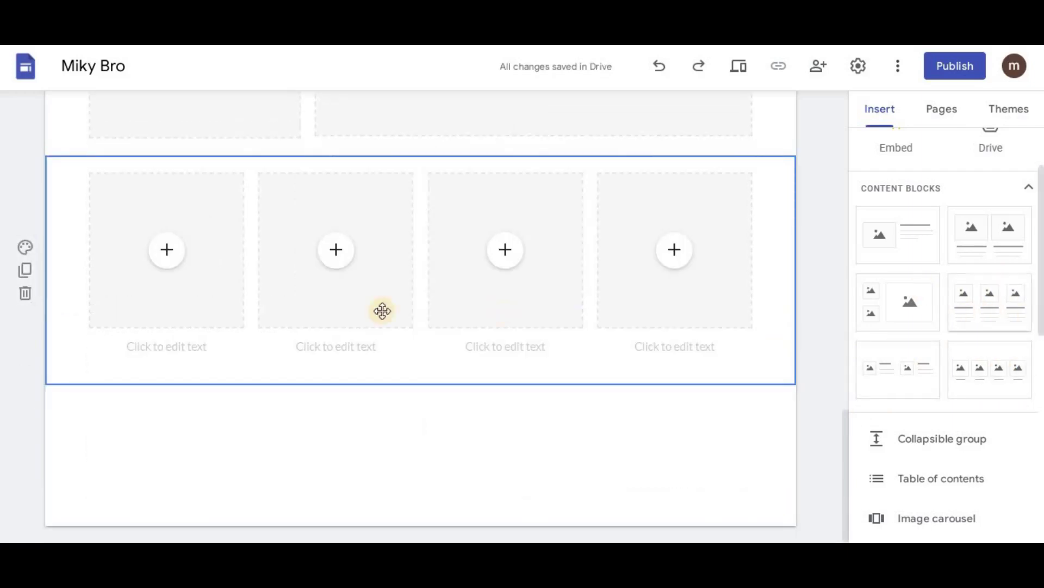
- Check the section color styles, duplicate the four-image section and move the copy higher on the page
left_click(26, 247)
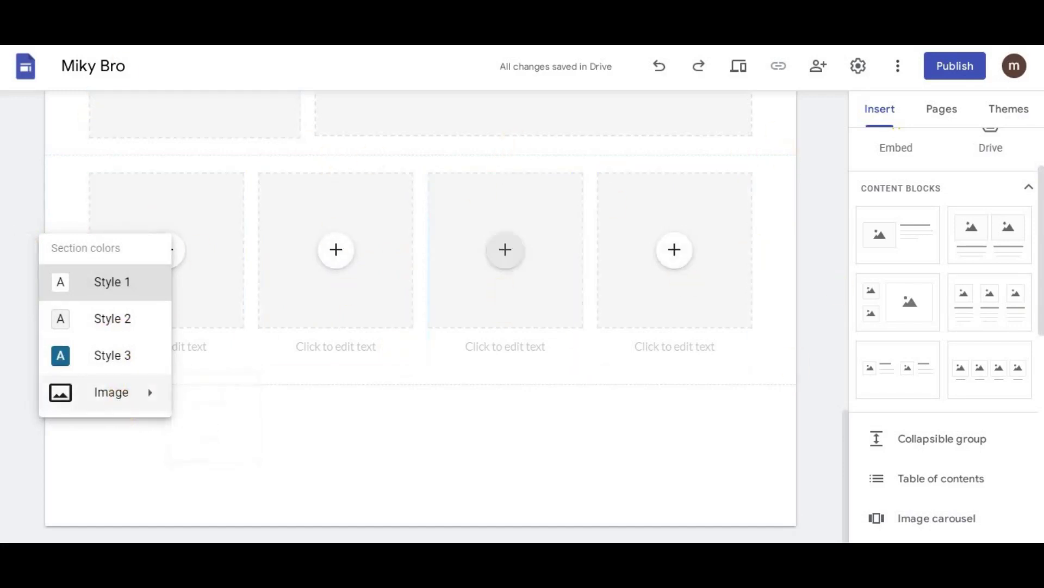
left_click(26, 270)
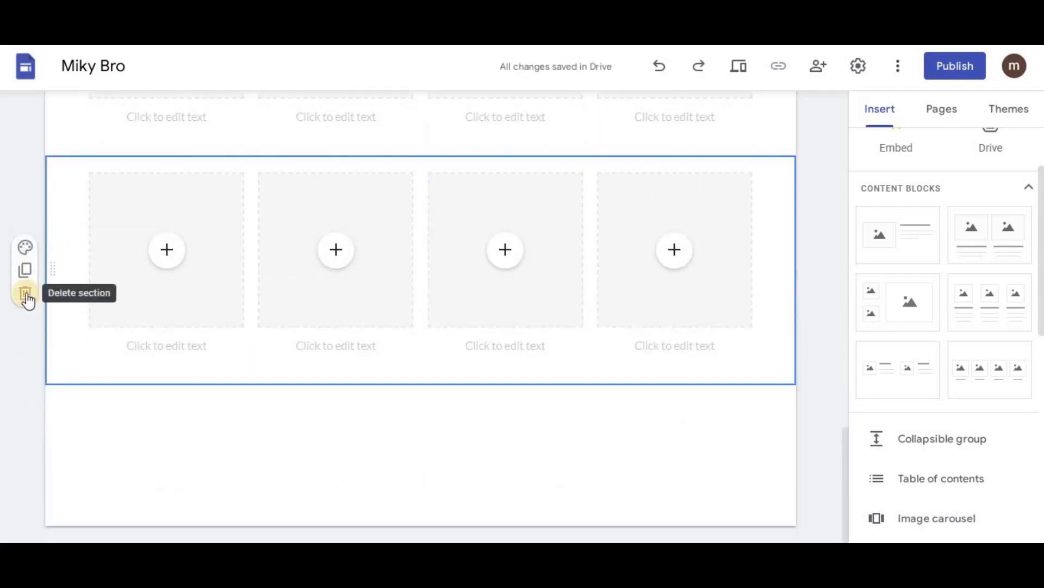
left_click_drag(52, 268, 60, 125)
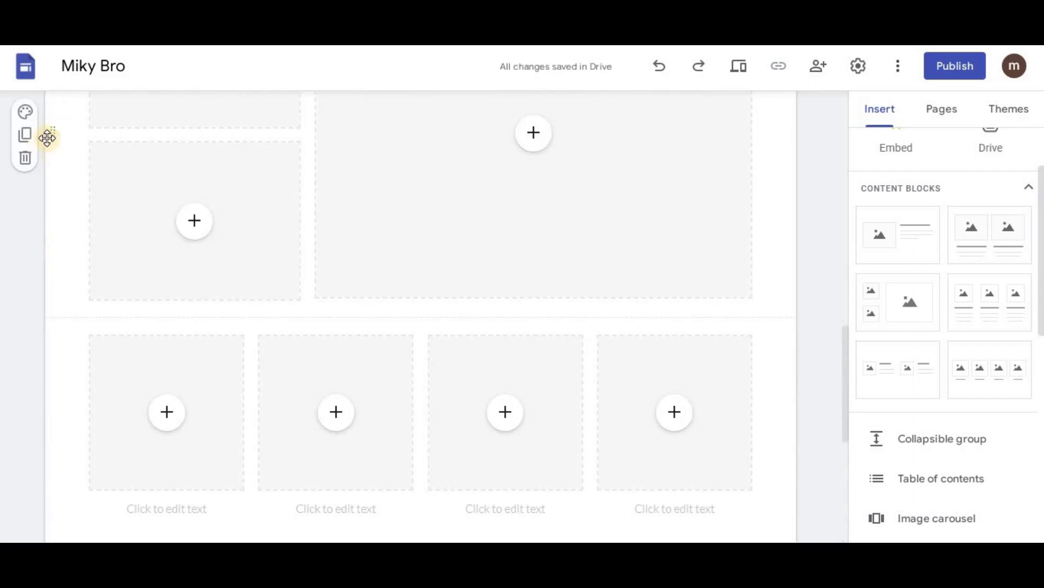
left_click_drag(57, 218, 54, 158)
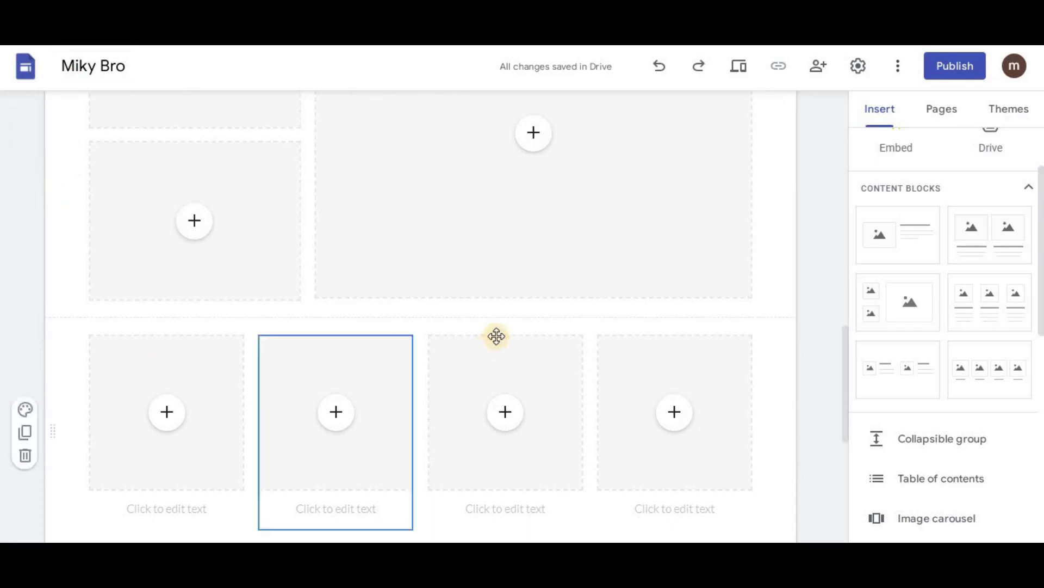
- Insert a collapsible group above the four-image sections and collapse it
left_click(915, 438)
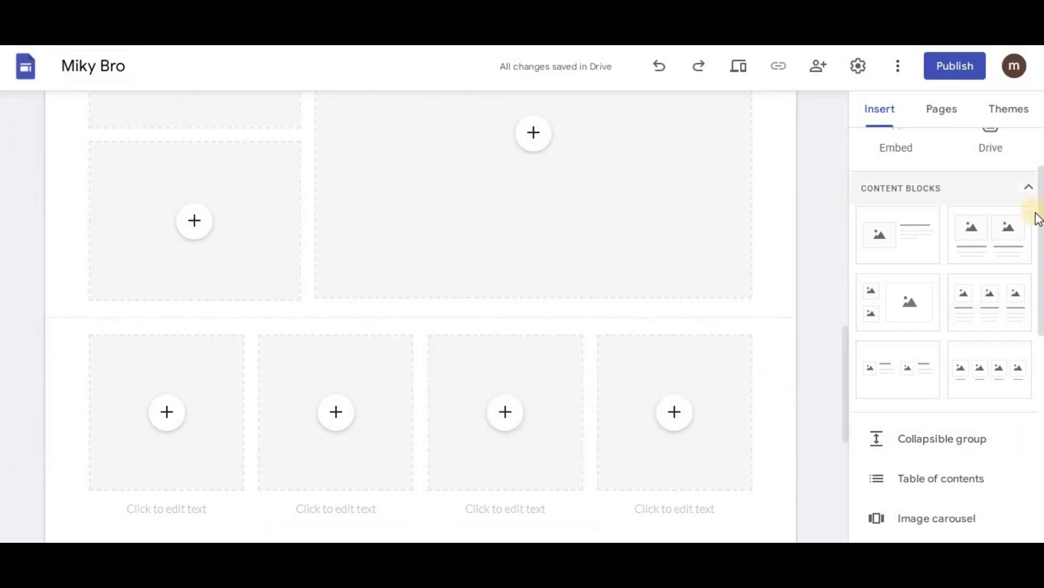
left_click(1041, 249)
left_click_drag(1042, 249, 1037, 308)
left_click(885, 295)
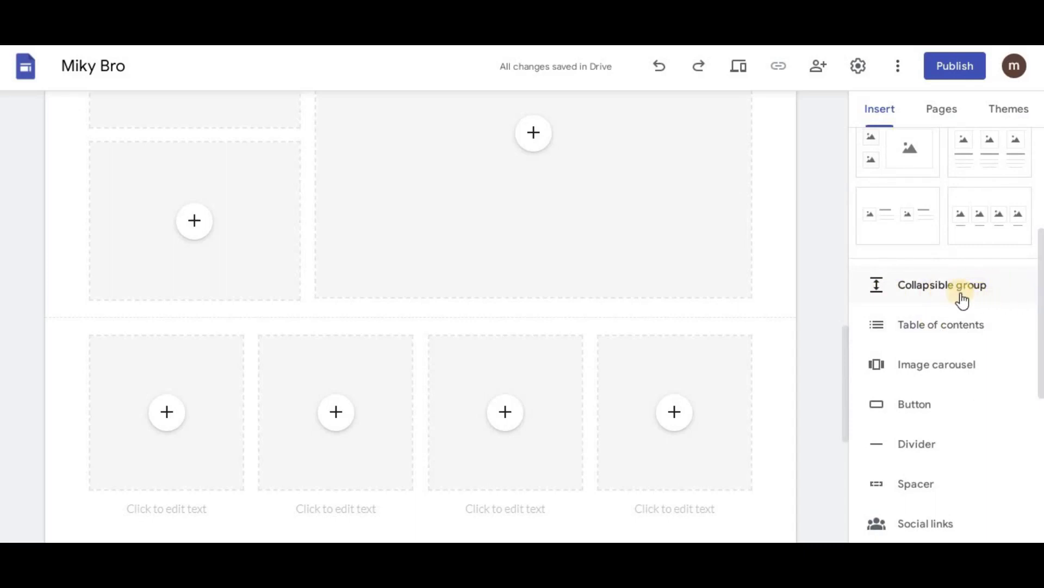
left_click_drag(963, 301, 737, 361)
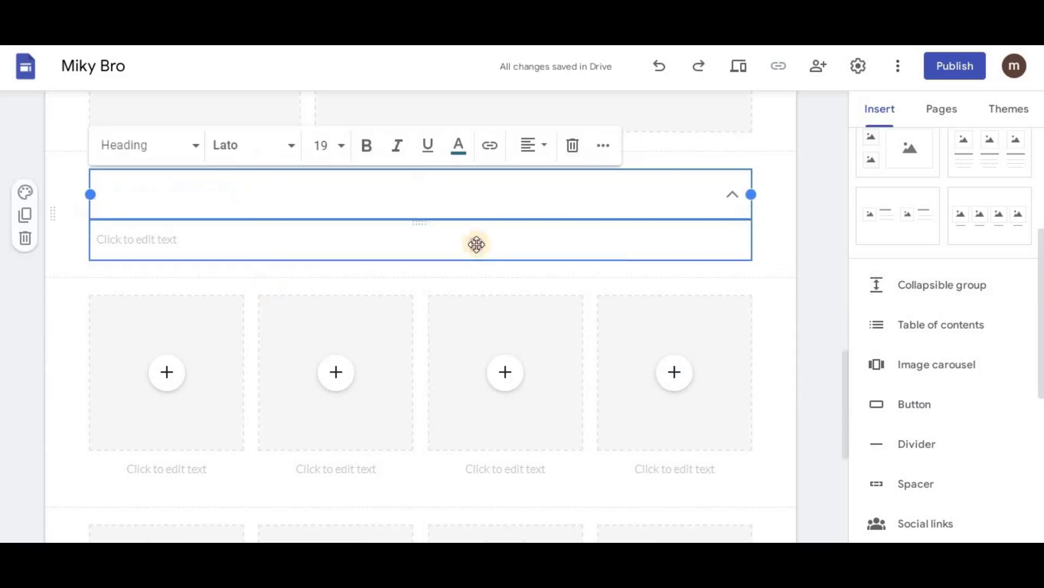
left_click(736, 201)
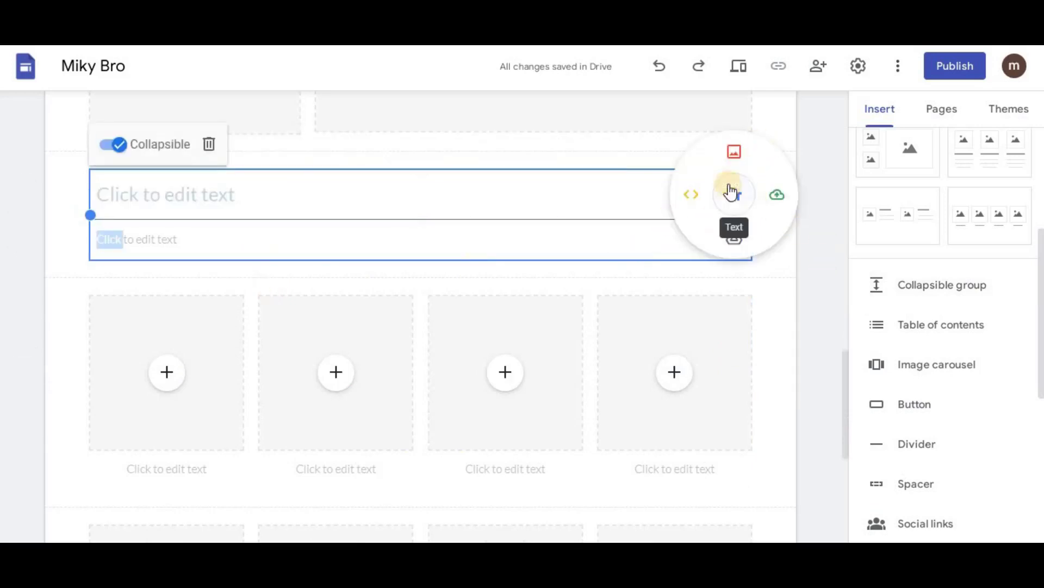
left_click(779, 292)
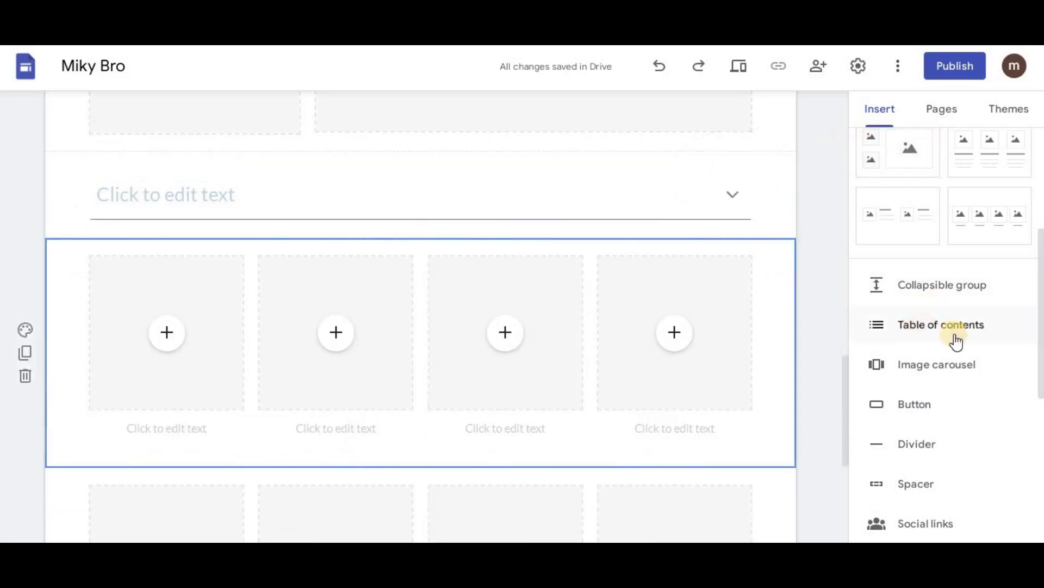
- Insert a table of contents directly below the Home header and toggle off its indentation
left_click_drag(910, 342, 886, 327)
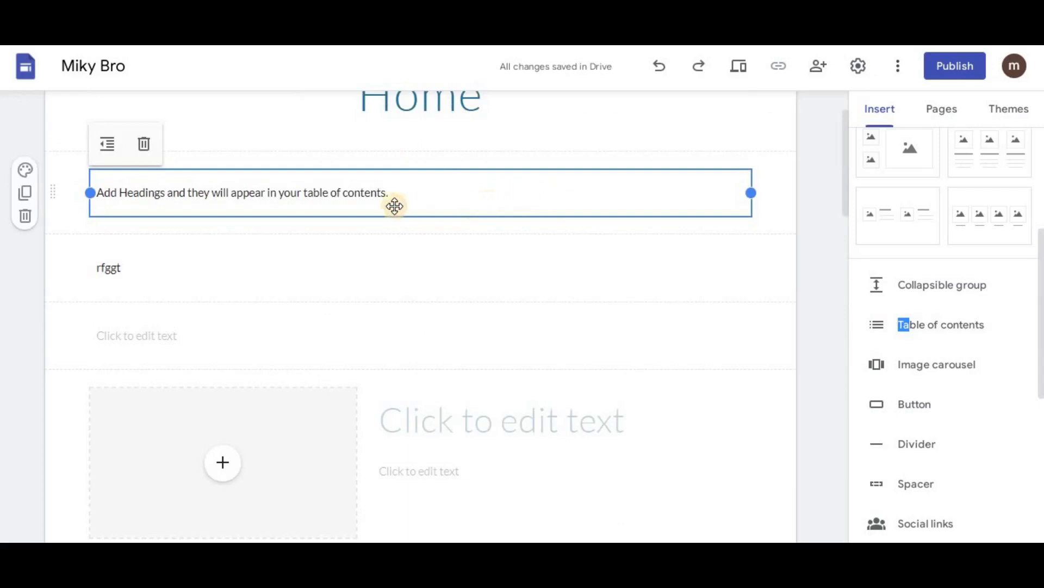
left_click(108, 146)
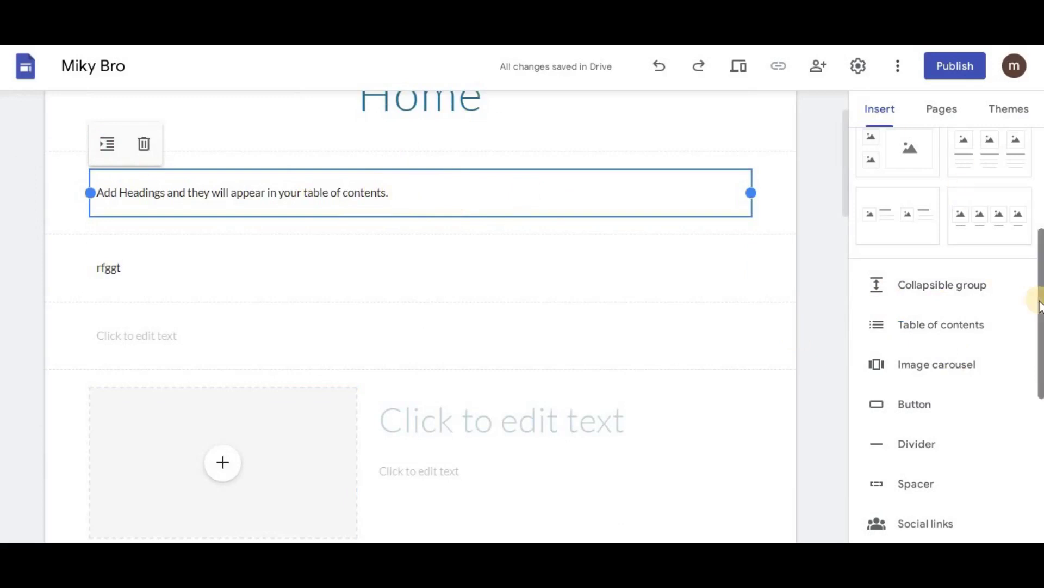
- Place a divider between the table of contents and the rfggt text box
left_click_drag(1039, 301, 1036, 350)
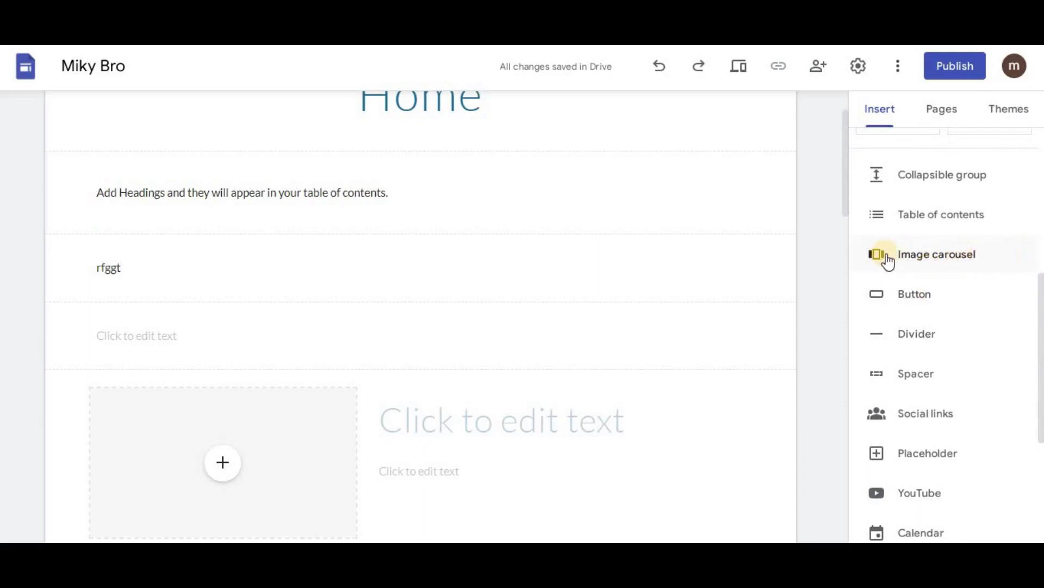
left_click(991, 264)
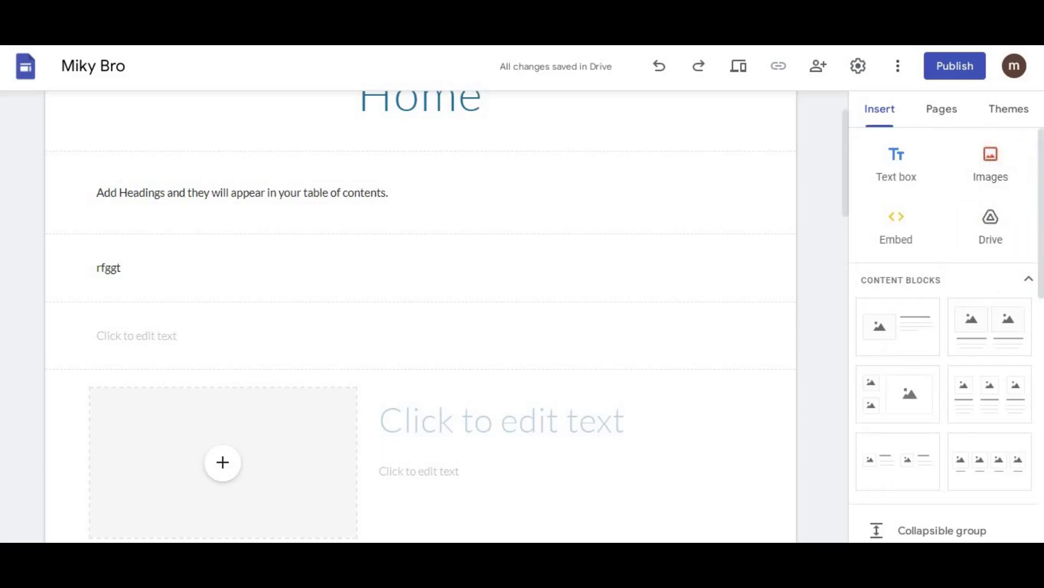
scroll(968, 250, "down", 2)
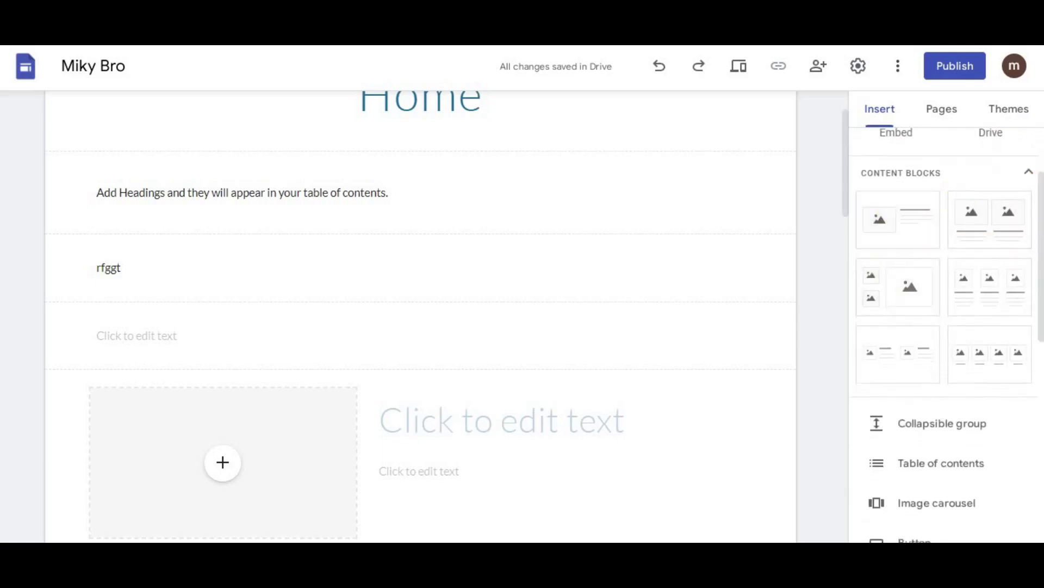
scroll(1030, 306, "down", 3)
scroll(1030, 307, "down", 2)
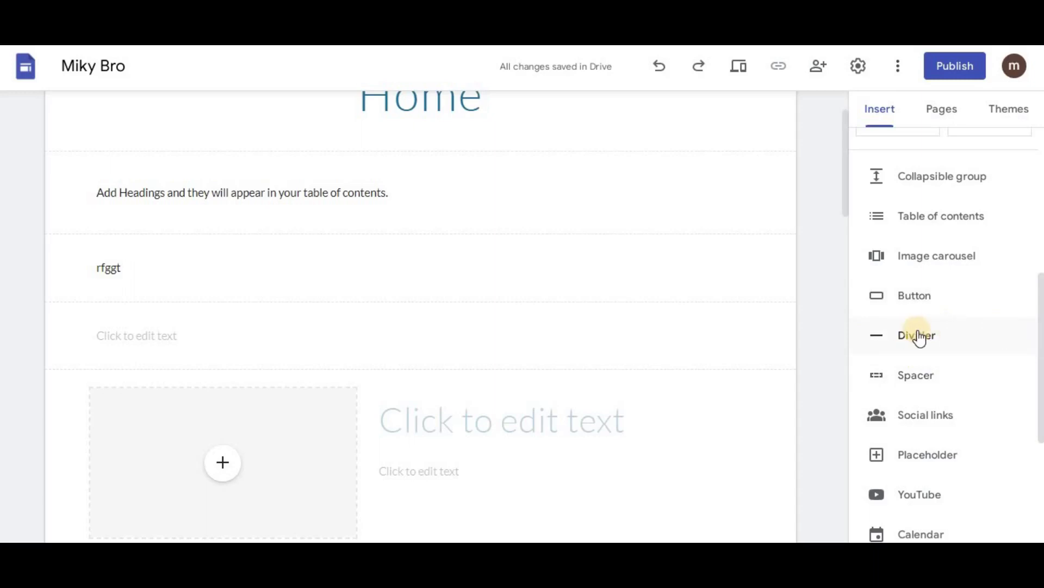
left_click_drag(876, 340, 468, 239)
scroll(272, 238, "down", 2)
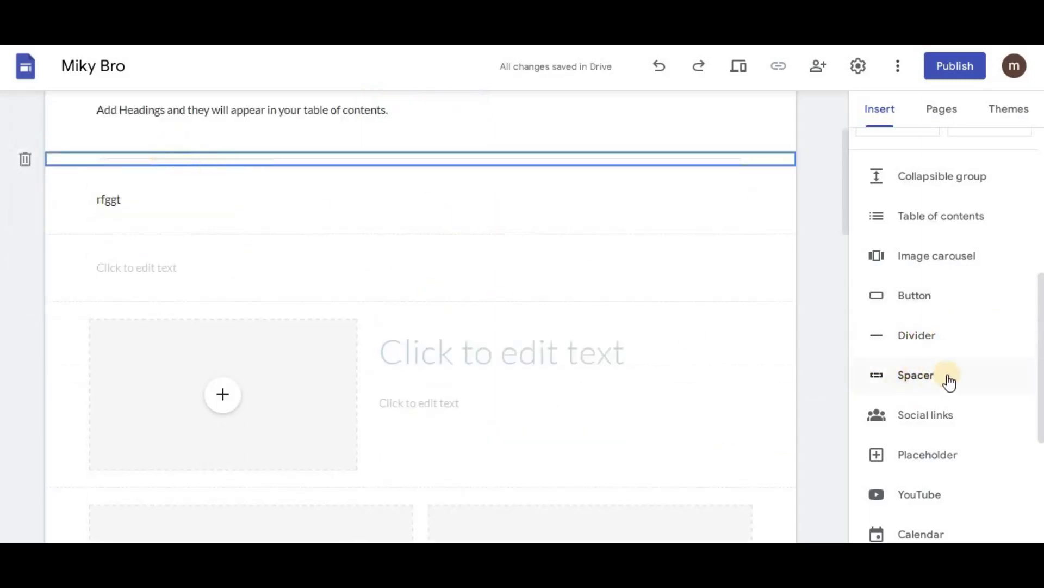
left_click(1037, 395)
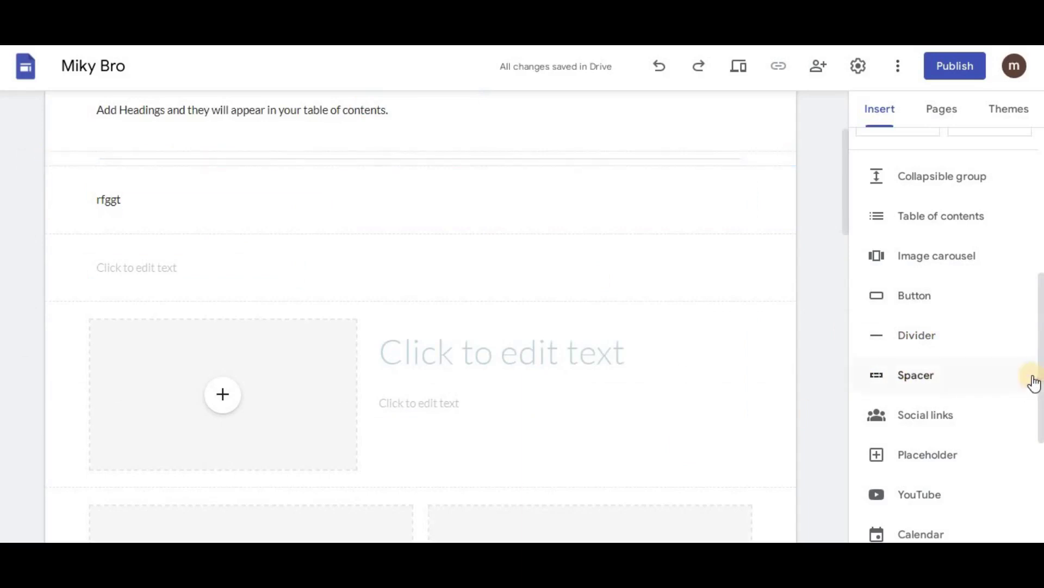
- Look through the remaining insertable elements, from the spacer and social links down to Docs, Slides, Sheets and Forms
left_click_drag(1039, 350, 1040, 448)
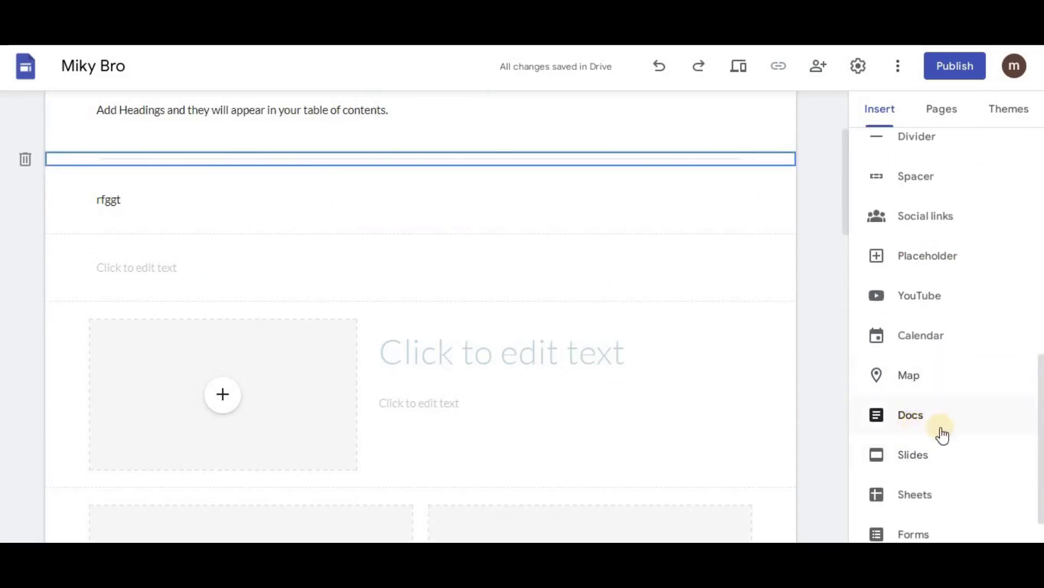
left_click(1038, 467)
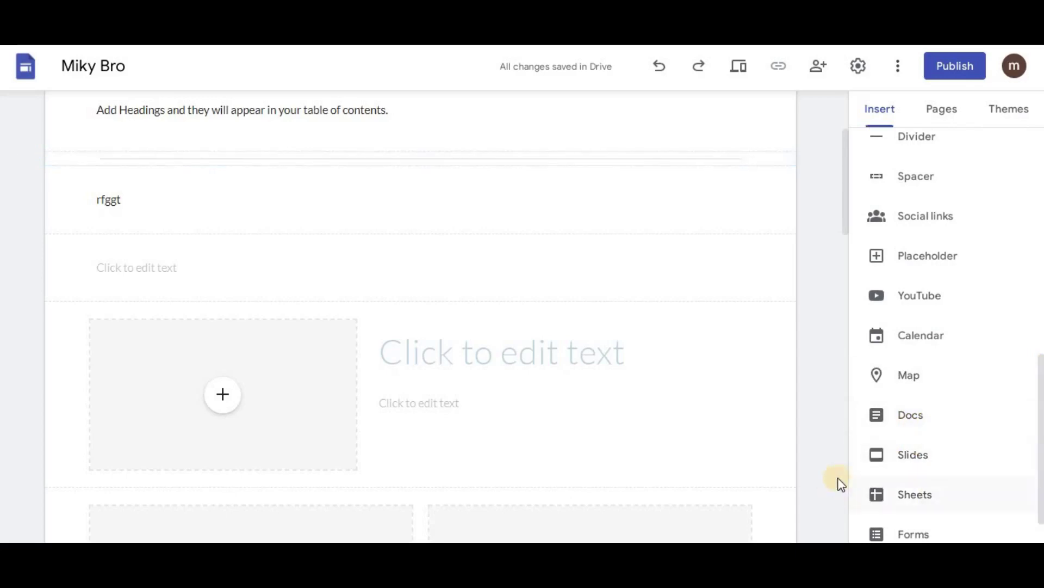
left_click(1040, 391)
left_click_drag(1040, 390, 1038, 240)
scroll(1037, 240, "up", 3)
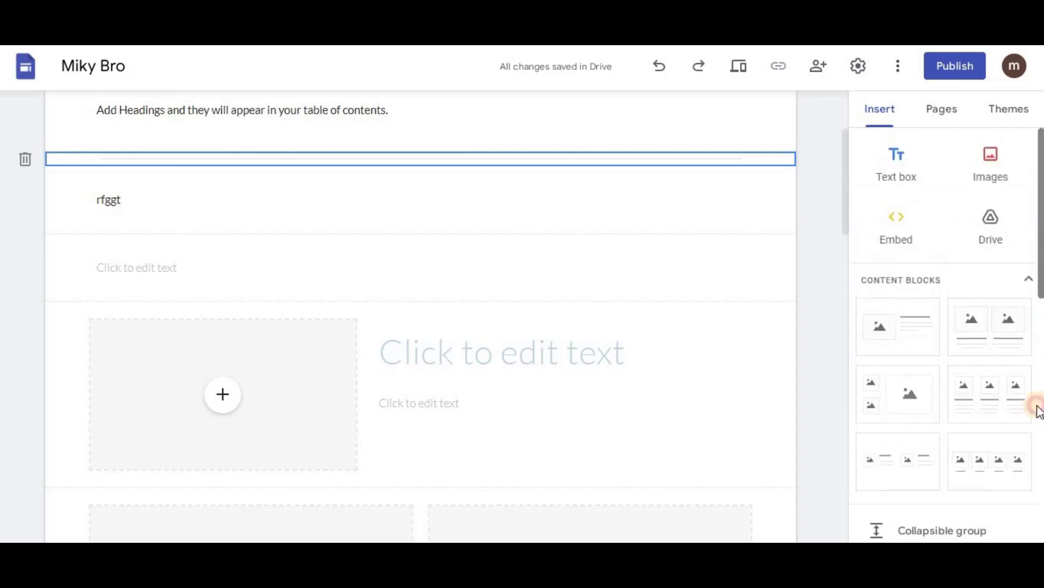
- Add a new page to the site, leaving its name blank, and select it in the page list
left_click(953, 119)
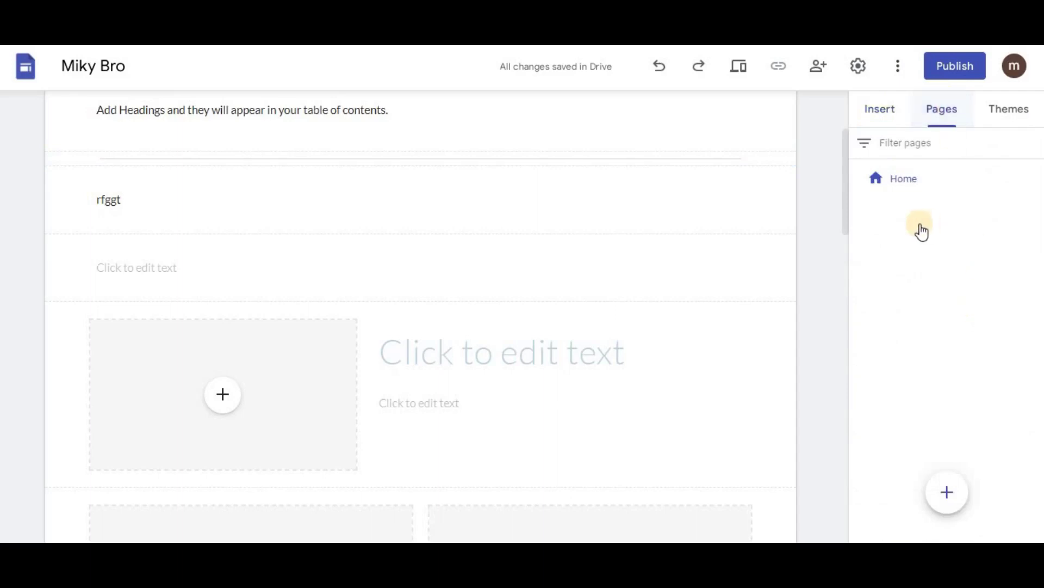
left_click(950, 494)
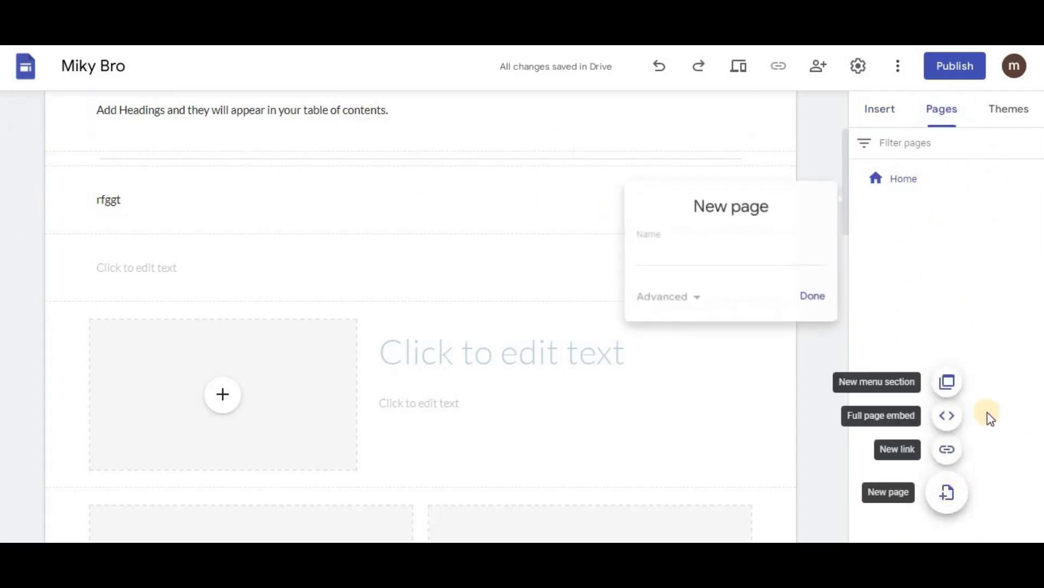
left_click(813, 297)
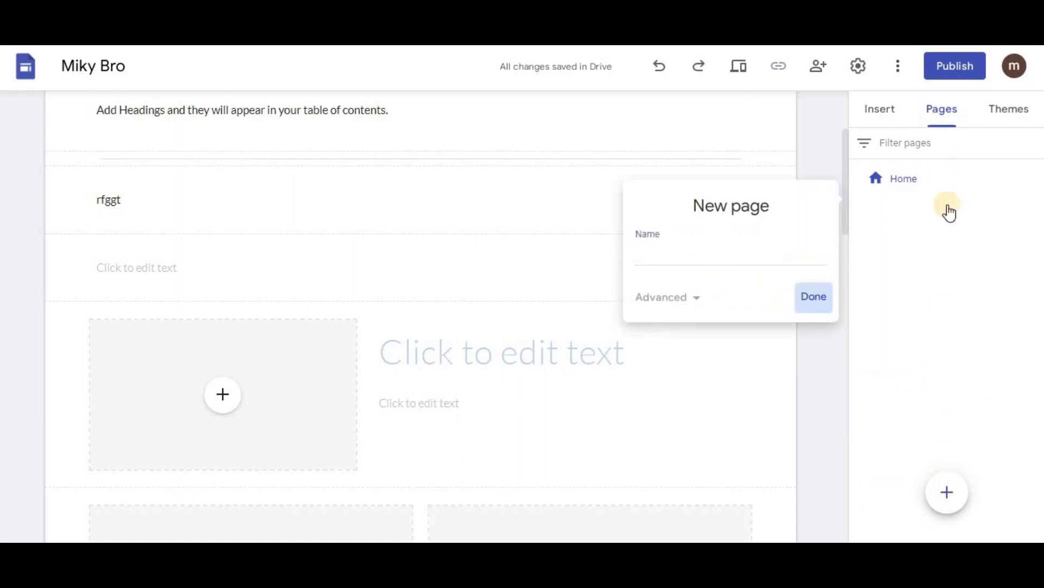
left_click(900, 215)
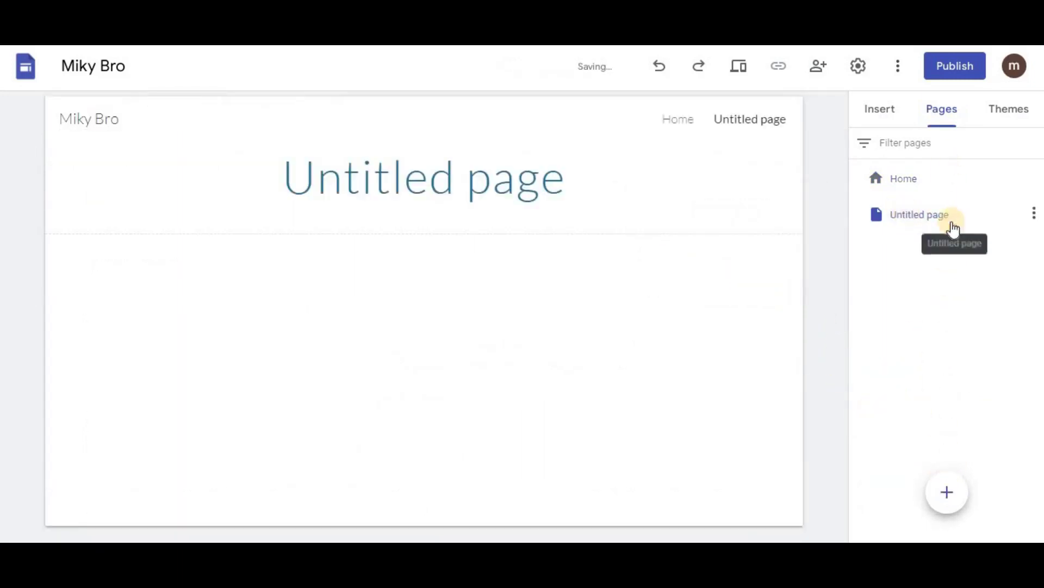
- Add another new page to the site and name it Miky 1
mouse_move(945, 514)
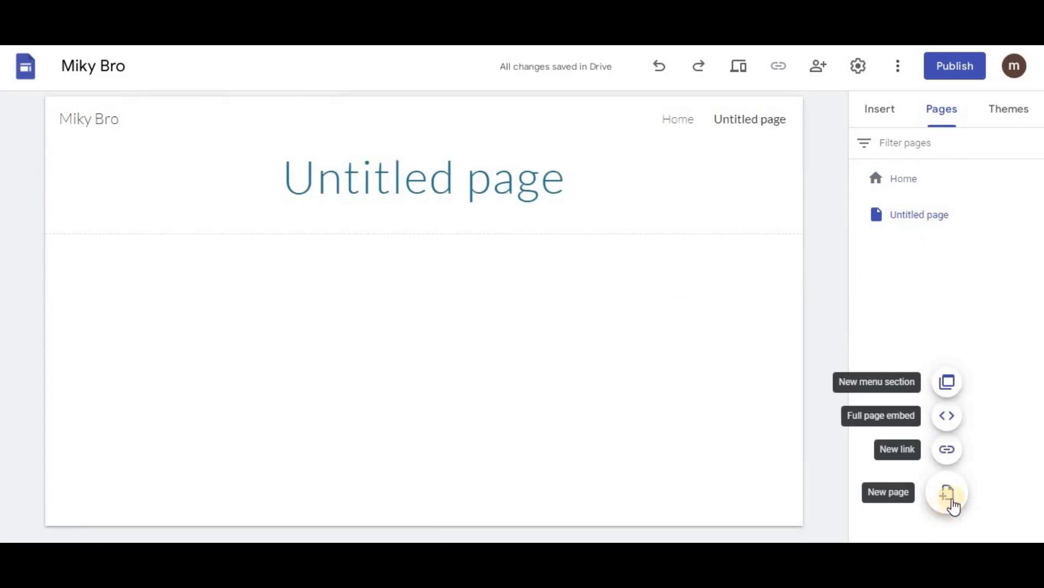
mouse_move(951, 492)
left_click(949, 496)
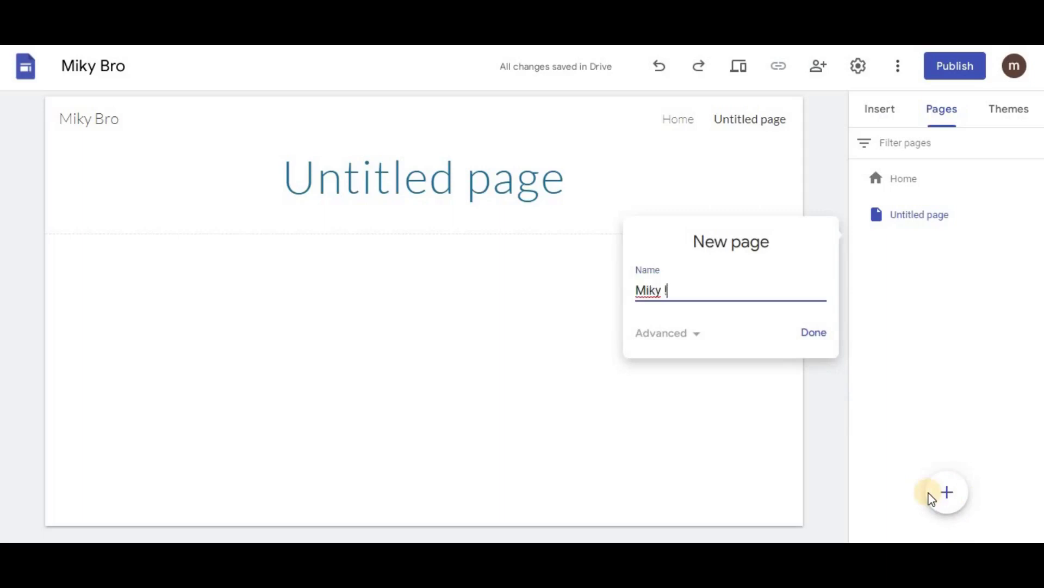
left_click(796, 329)
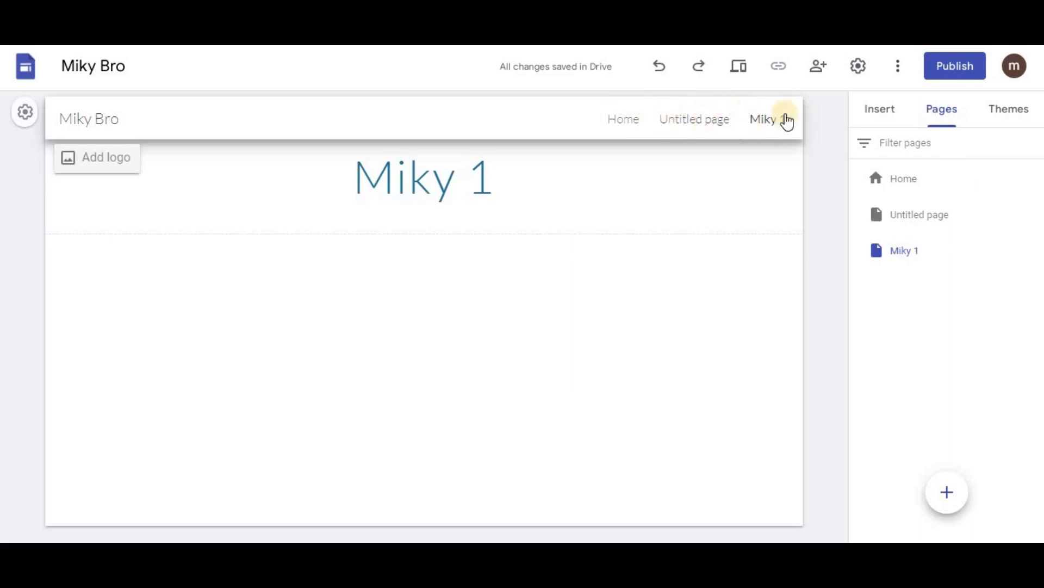
- Delete the Untitled page from the site and check the page options of Miky 1
left_click(1035, 213)
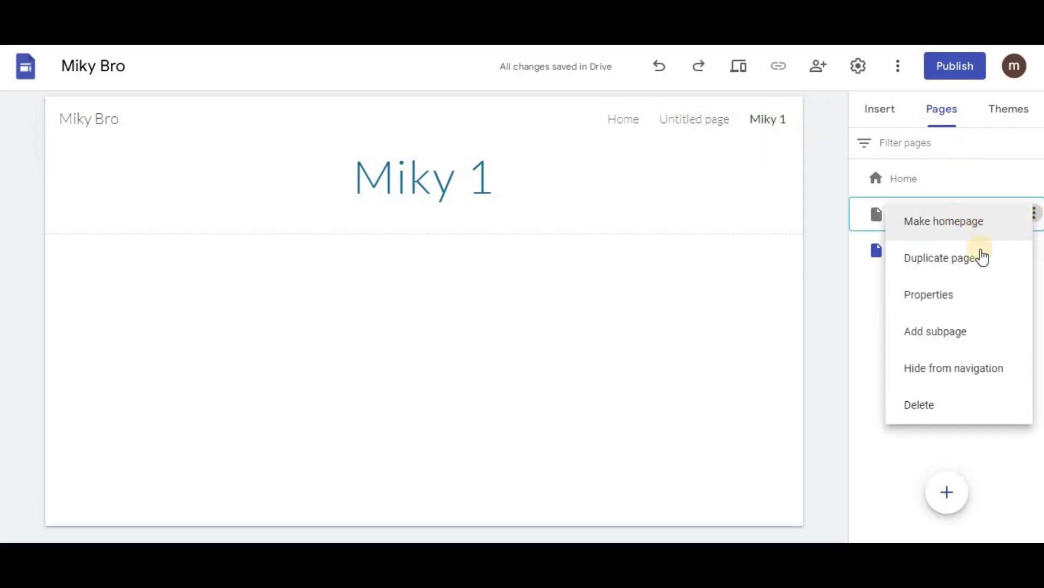
left_click(851, 298)
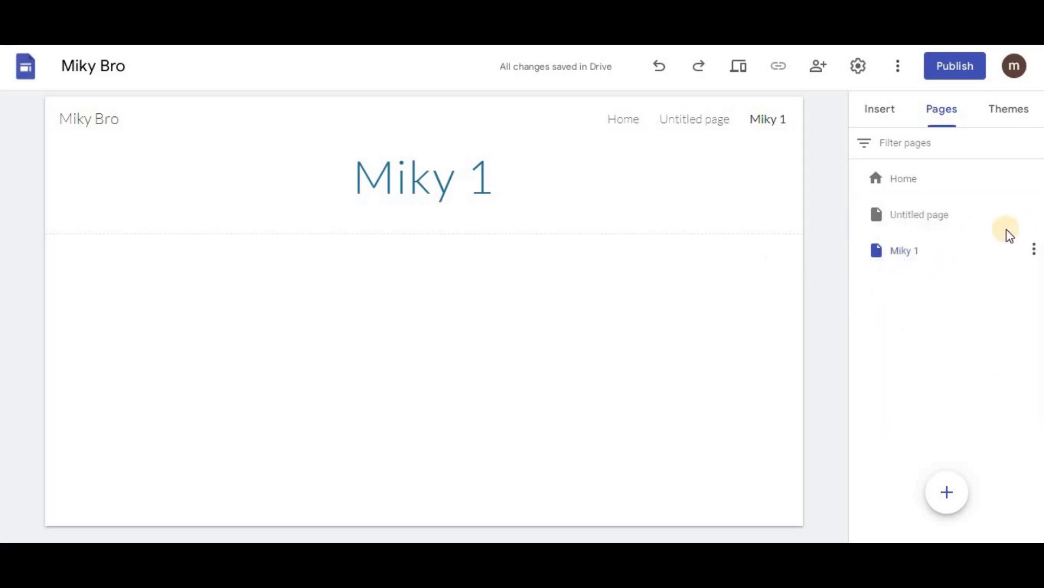
left_click(1035, 213)
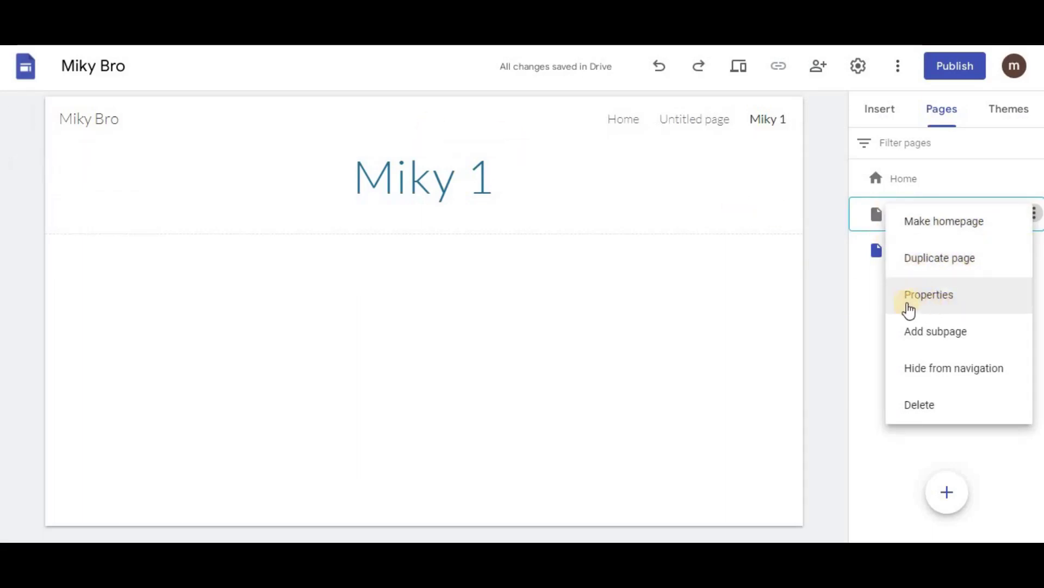
left_click(928, 404)
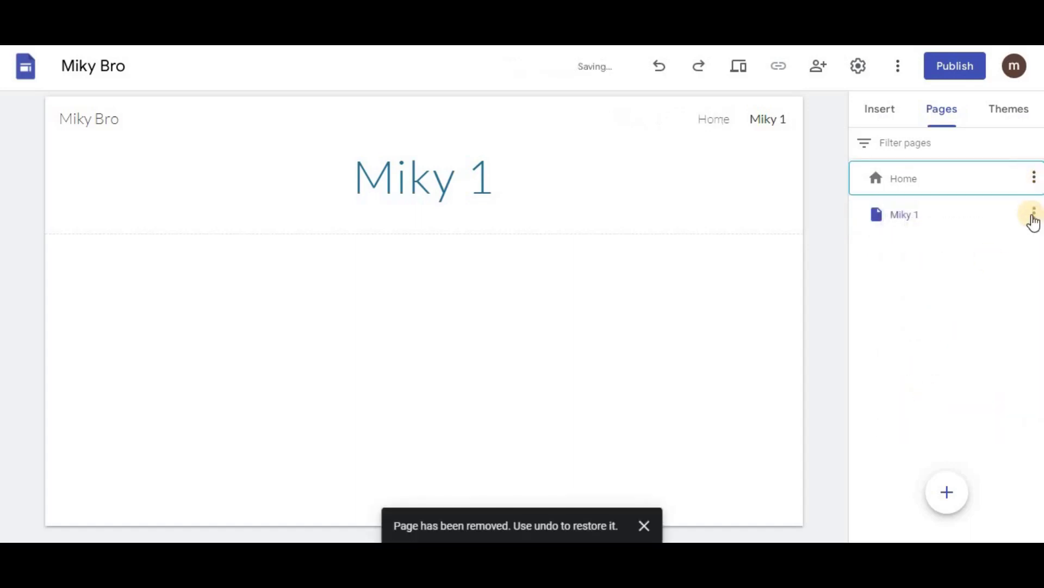
left_click(1032, 215)
left_click(810, 316)
- Apply the Diplomat theme to the site and set its font style to Heavy
left_click(1000, 111)
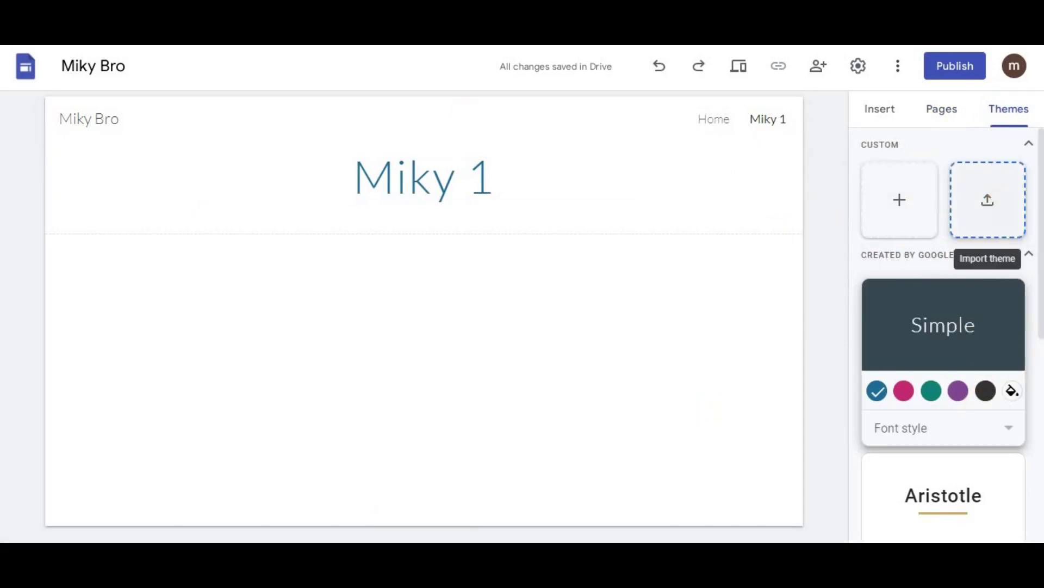
scroll(1040, 335, "down", 3)
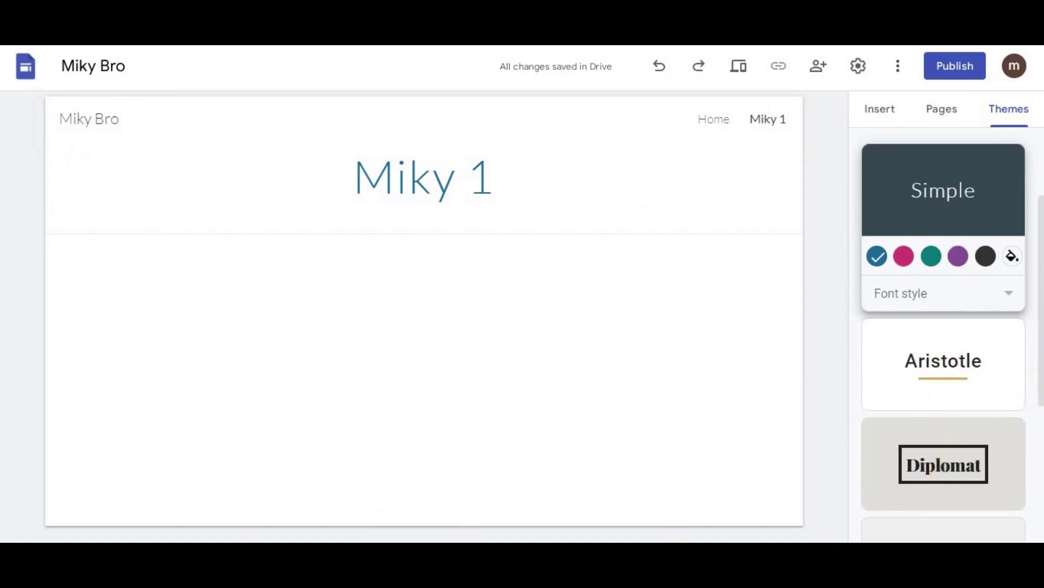
double_click(1007, 444)
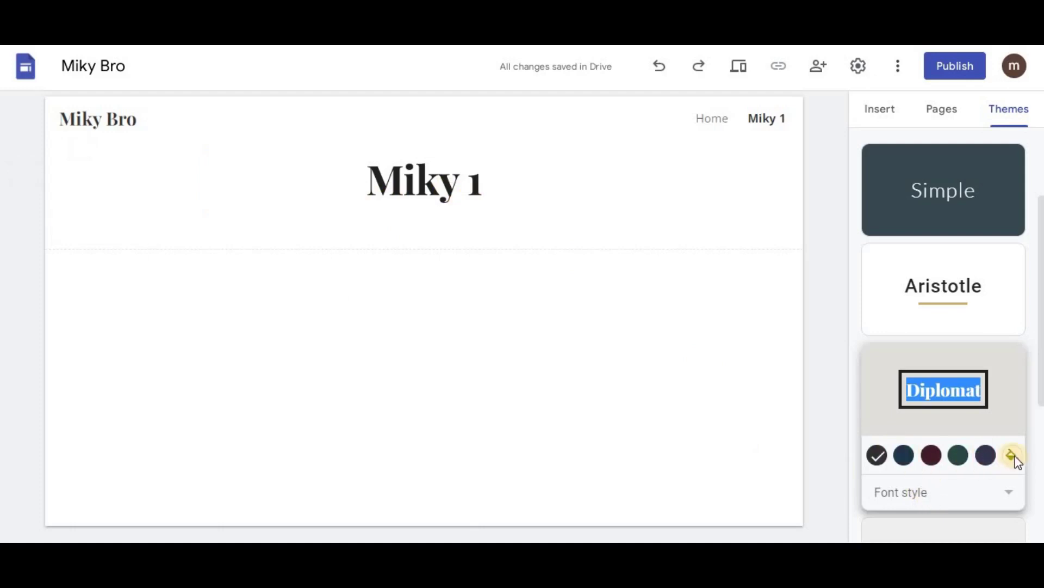
left_click(1006, 501)
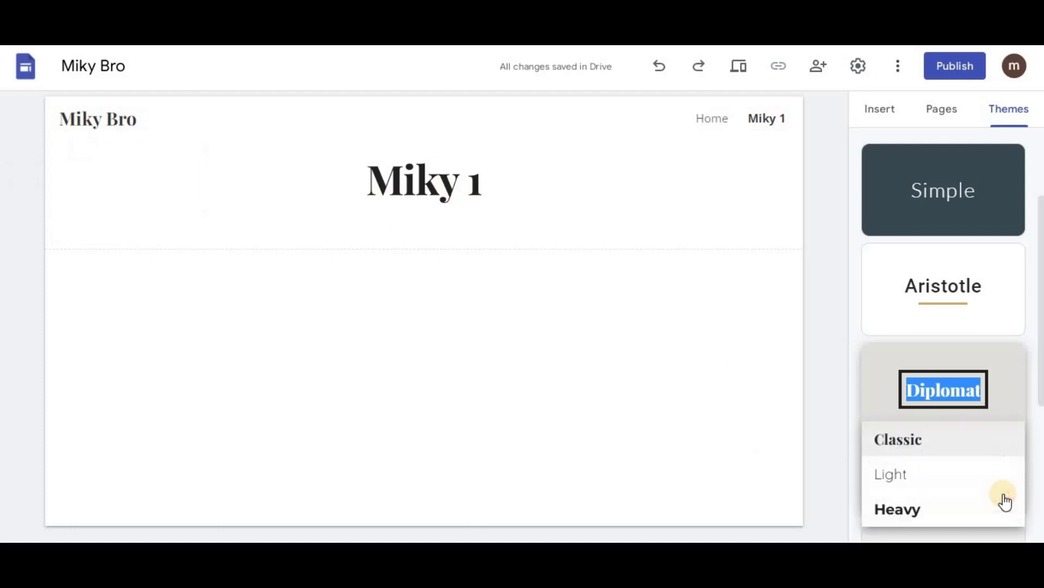
left_click(913, 518)
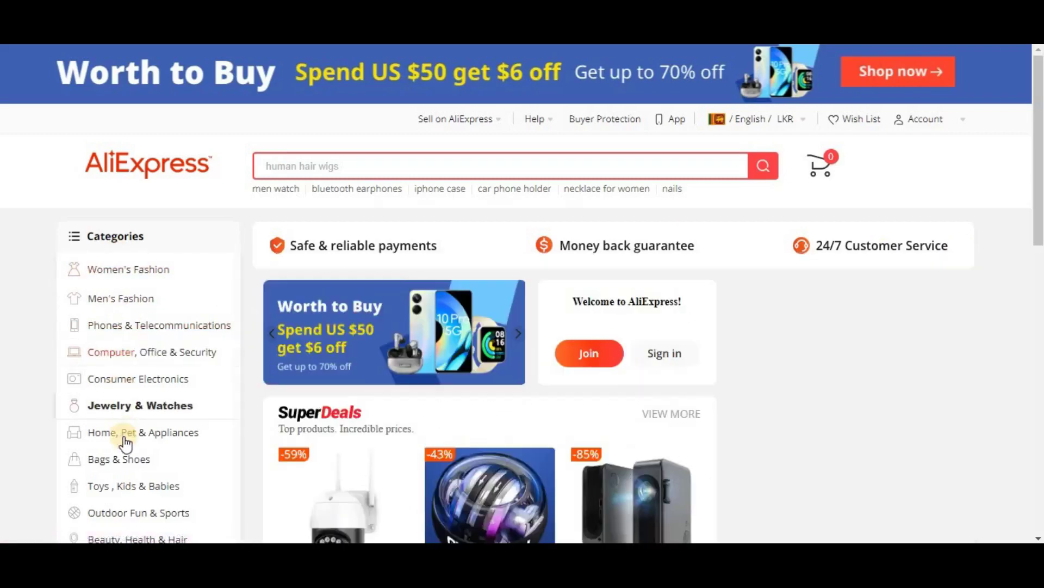
- Switch to the AliExpress website, look over its product categories and search for "pet"
mouse_move(1038, 215)
left_mouse_down()
mouse_move(1039, 303)
mouse_move(1035, 221)
left_mouse_up()
mouse_move(234, 246)
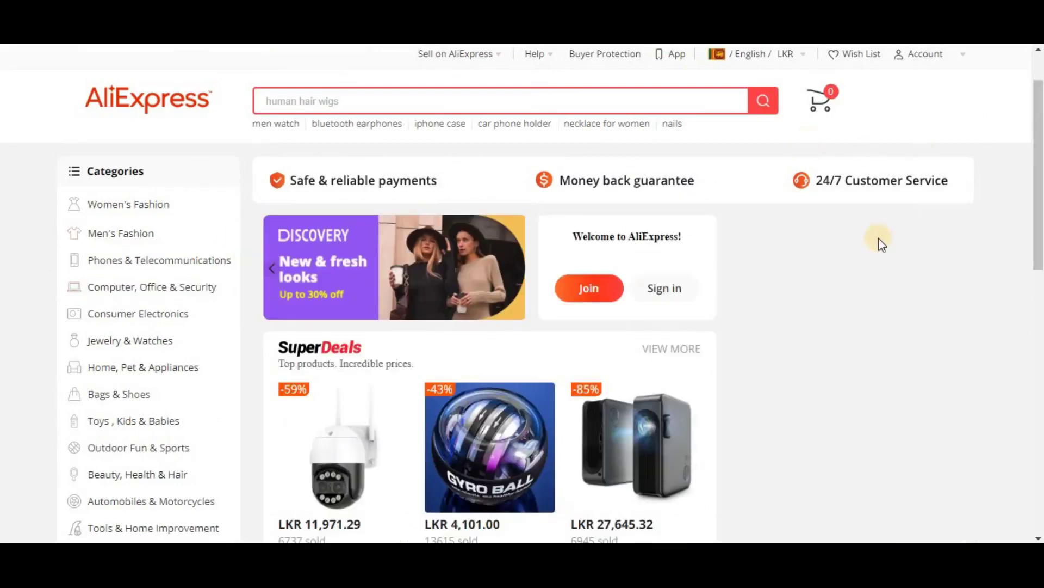
mouse_move(1040, 223)
left_mouse_down()
mouse_move(1033, 244)
mouse_move(1026, 210)
mouse_move(1031, 220)
left_mouse_up()
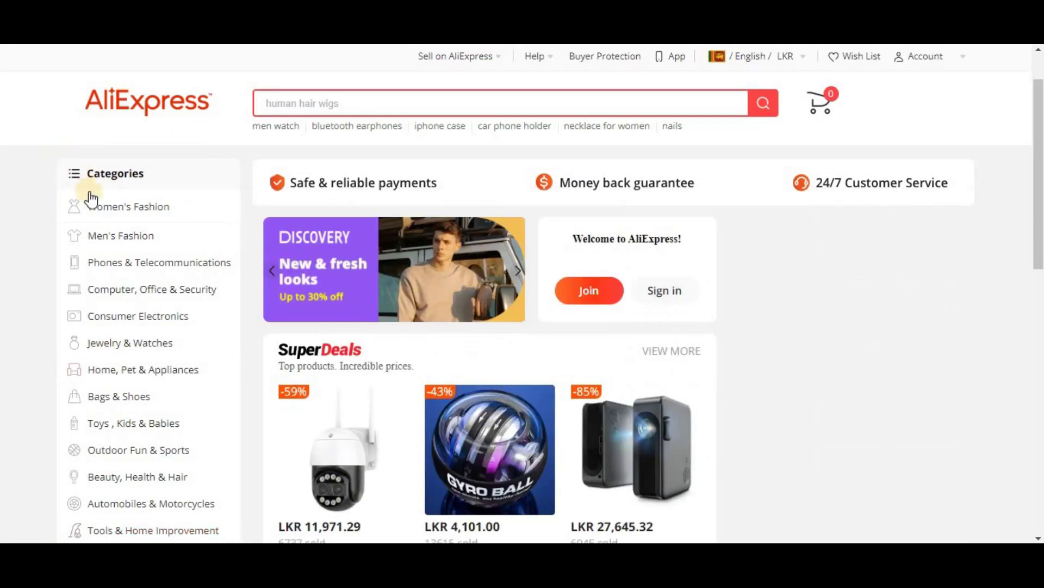
mouse_move(194, 207)
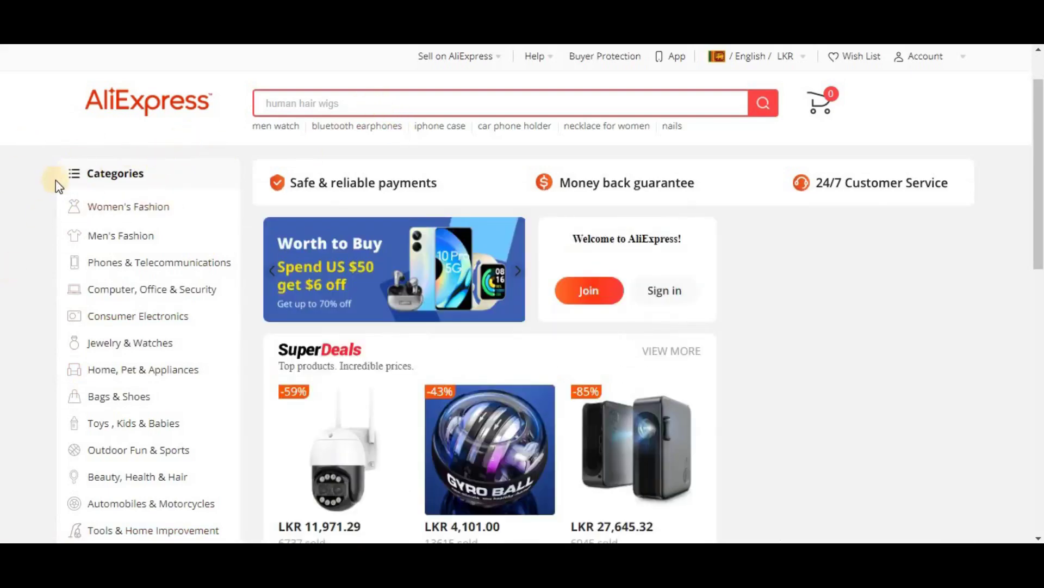
left_click(283, 103)
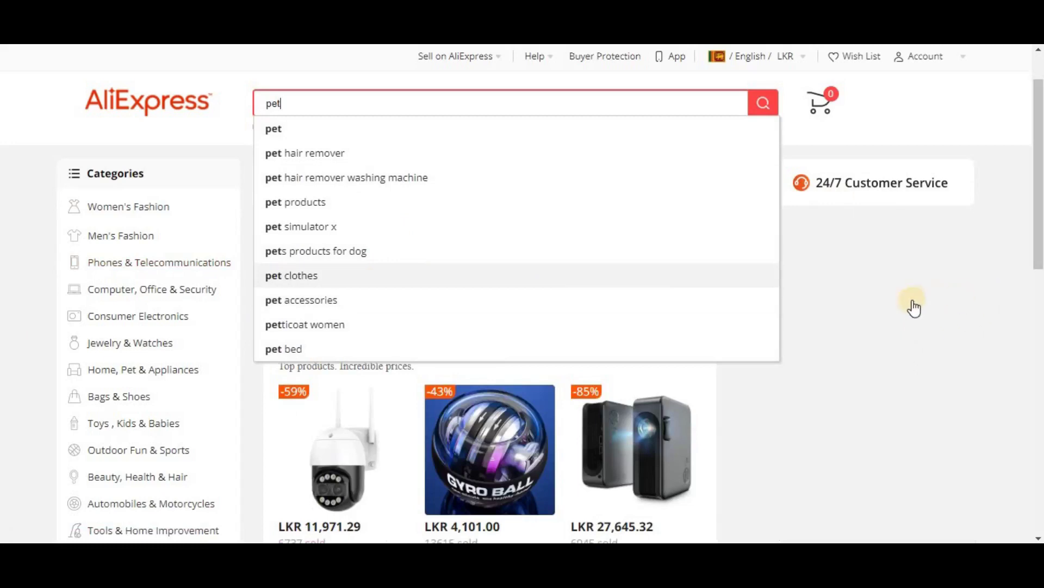
key("Return")
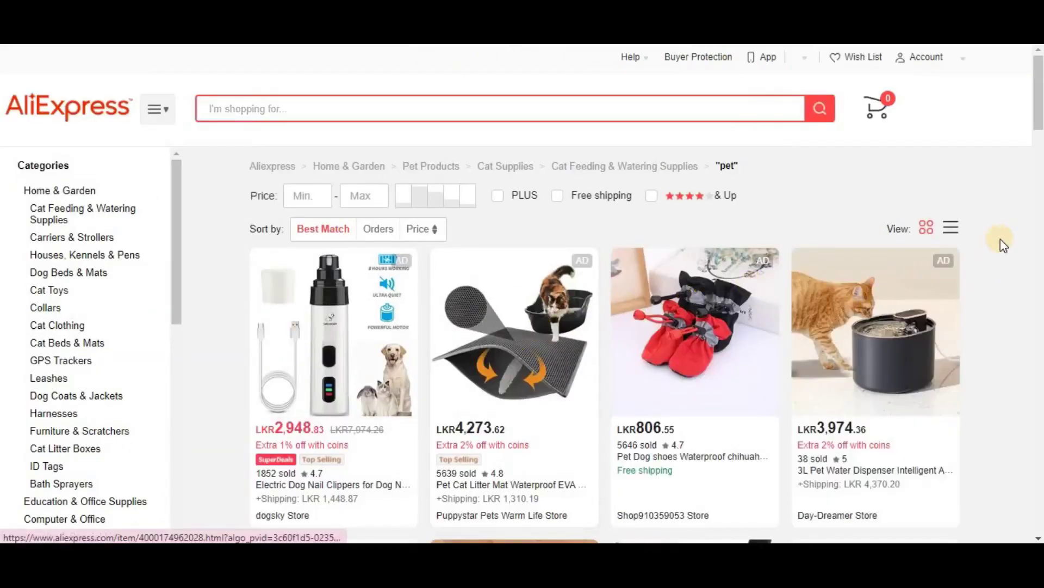
- Examine the pet product results and the first product's image options, and dismiss the Google sign-in prompt
mouse_move(1038, 112)
left_mouse_down()
mouse_move(1034, 179)
mouse_move(1034, 118)
left_mouse_up()
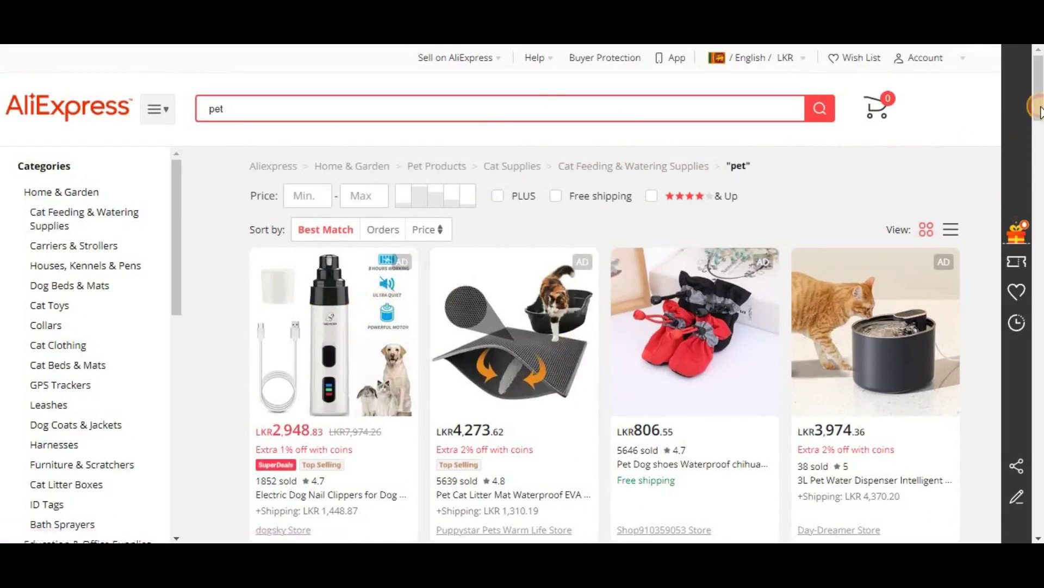
scroll(1040, 112, "down", 2)
scroll(1040, 112, "up", 3)
right_click(308, 390)
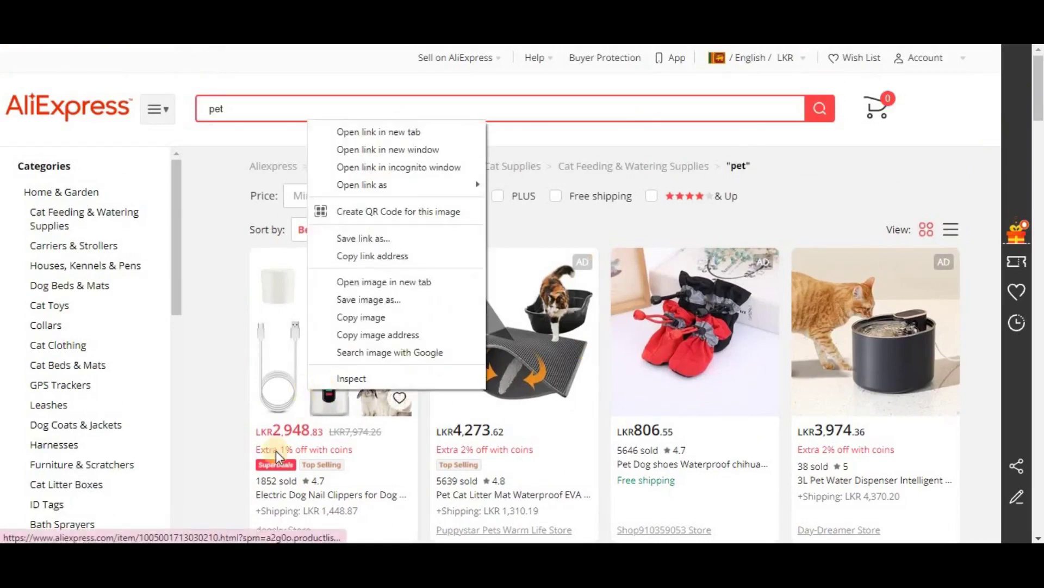
left_click(202, 350)
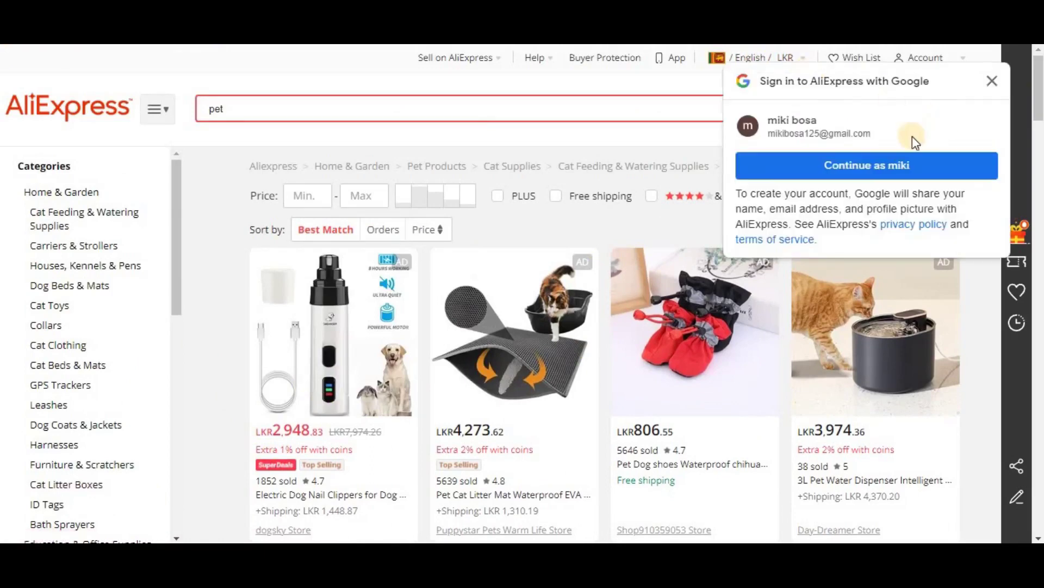
left_click(991, 82)
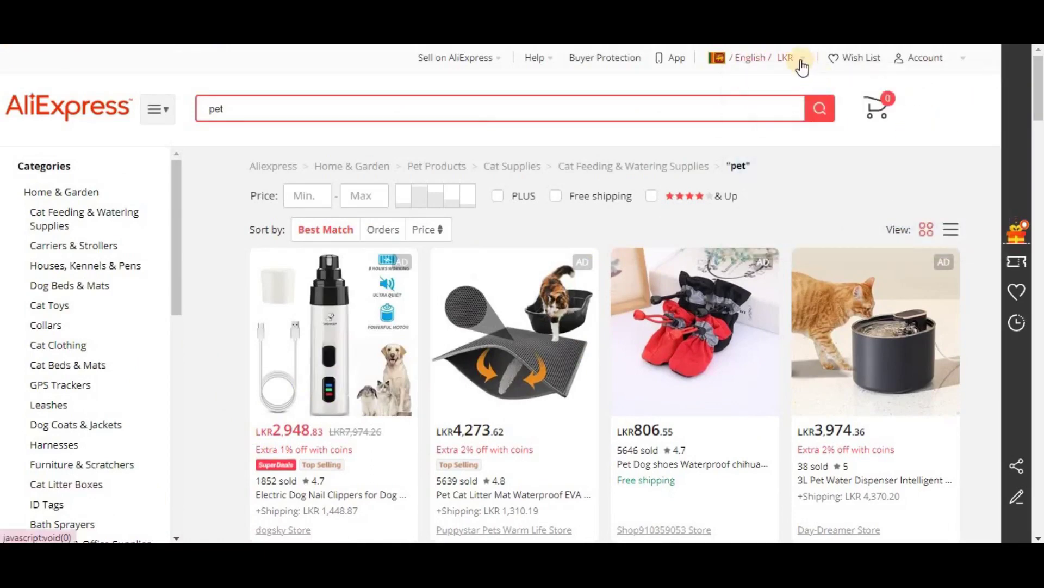
- Set the store's currency to USD (US Dollar) and its shipping country to United States, and save the settings
left_click(801, 68)
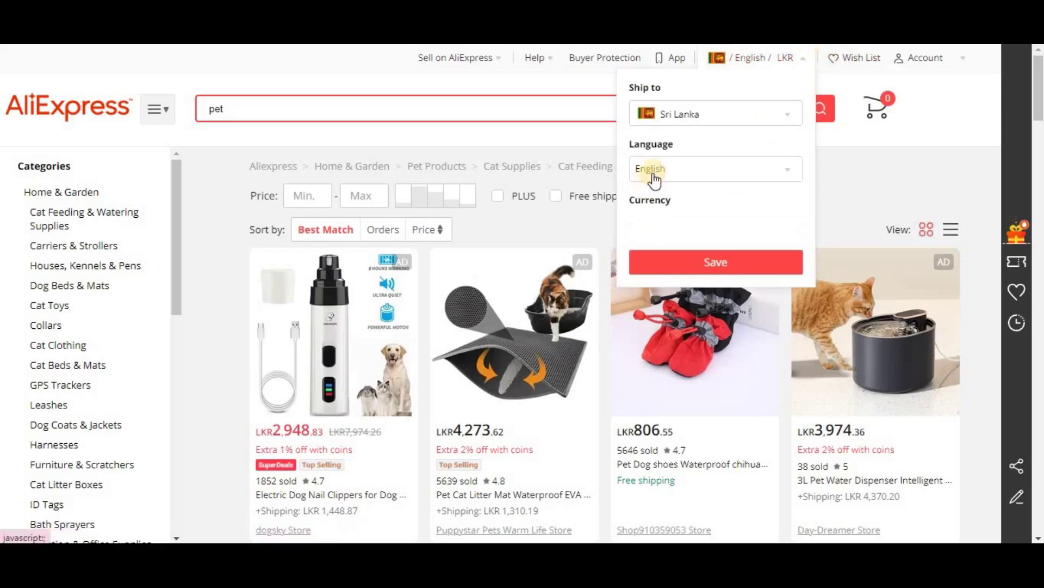
left_click(706, 228)
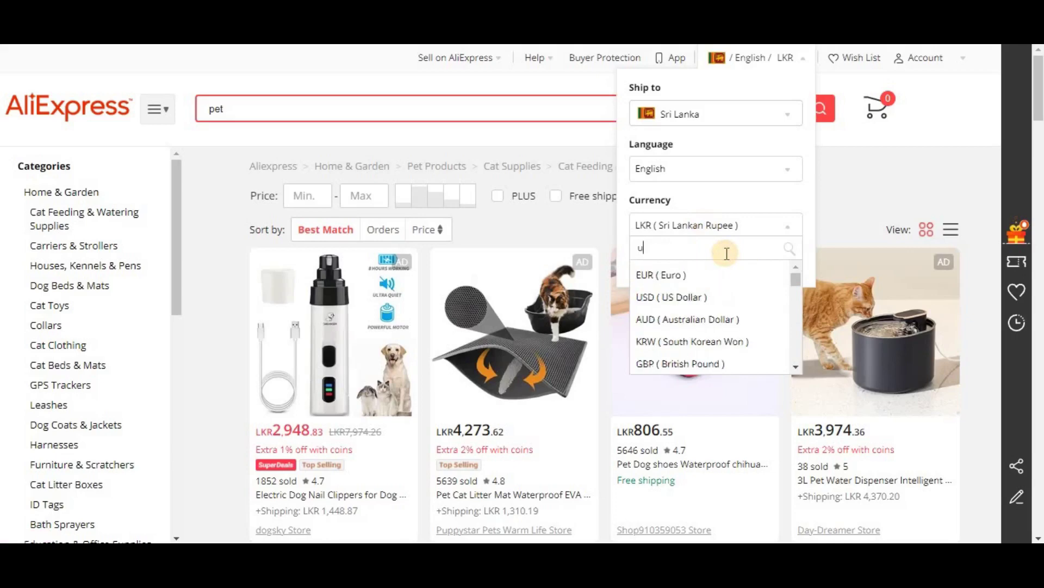
left_click(699, 299)
left_click(701, 122)
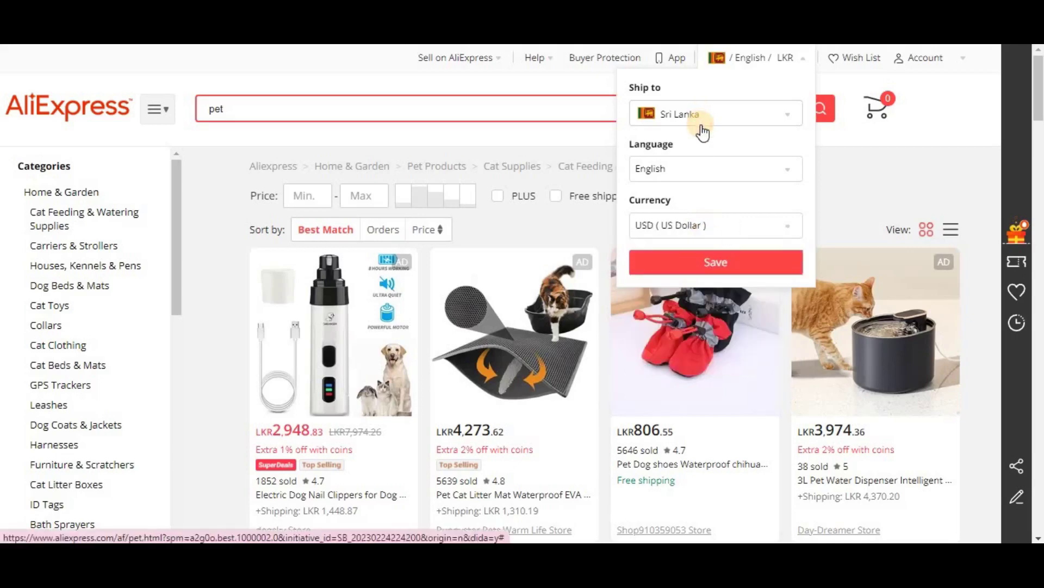
left_click(775, 116)
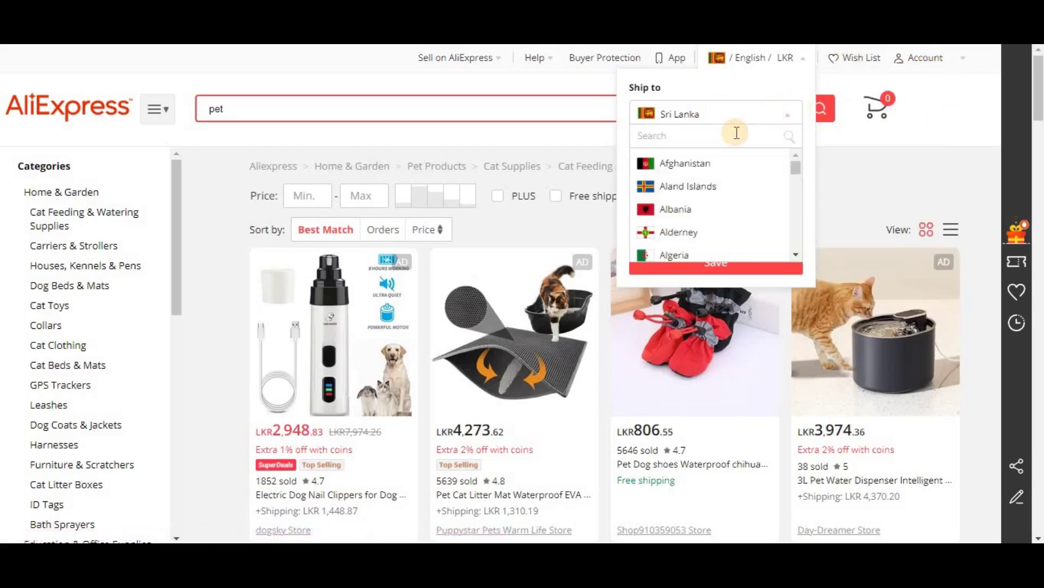
type("un")
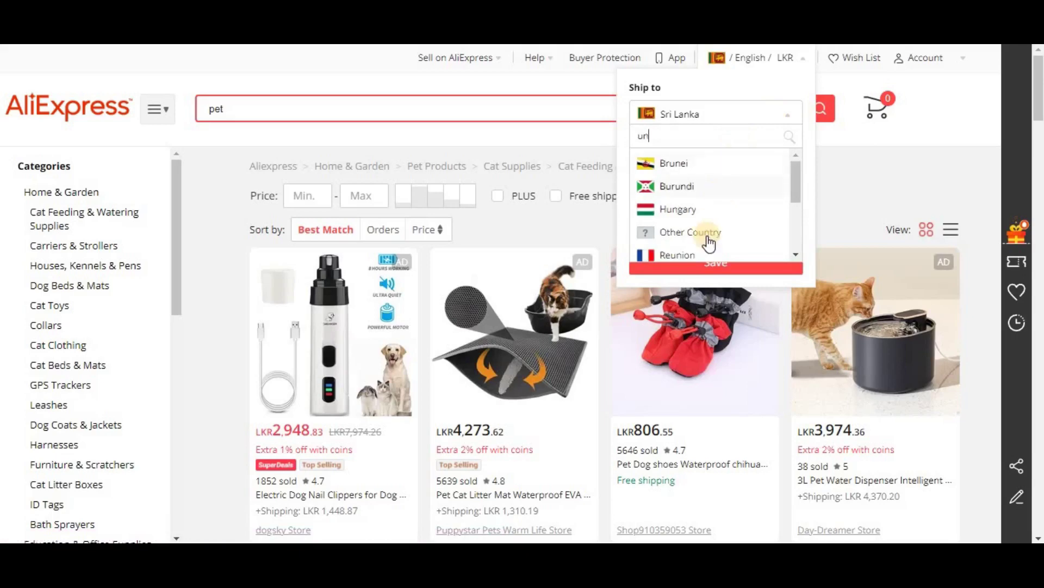
scroll(741, 169, "down", 2)
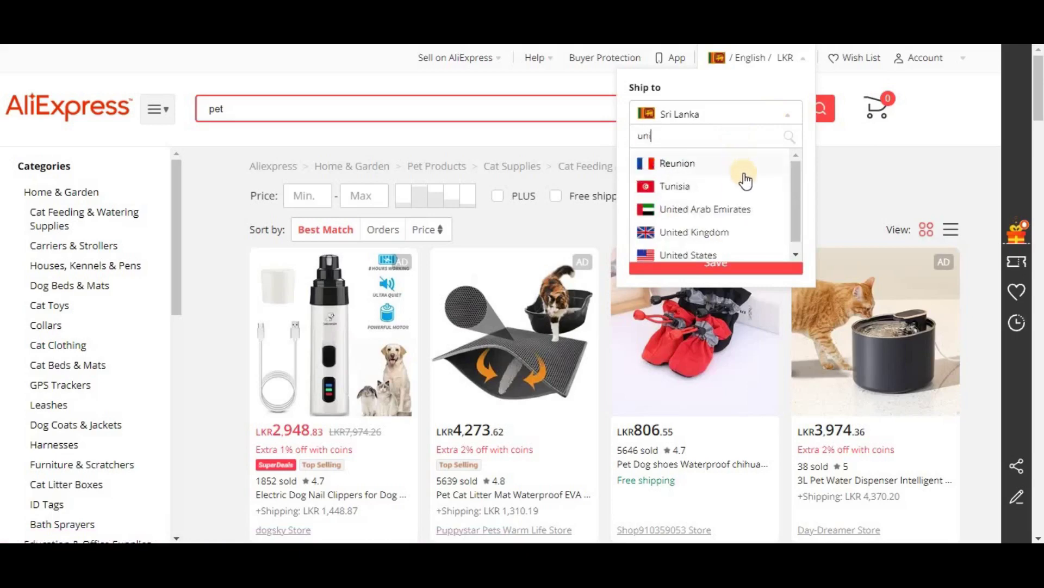
left_click(740, 255)
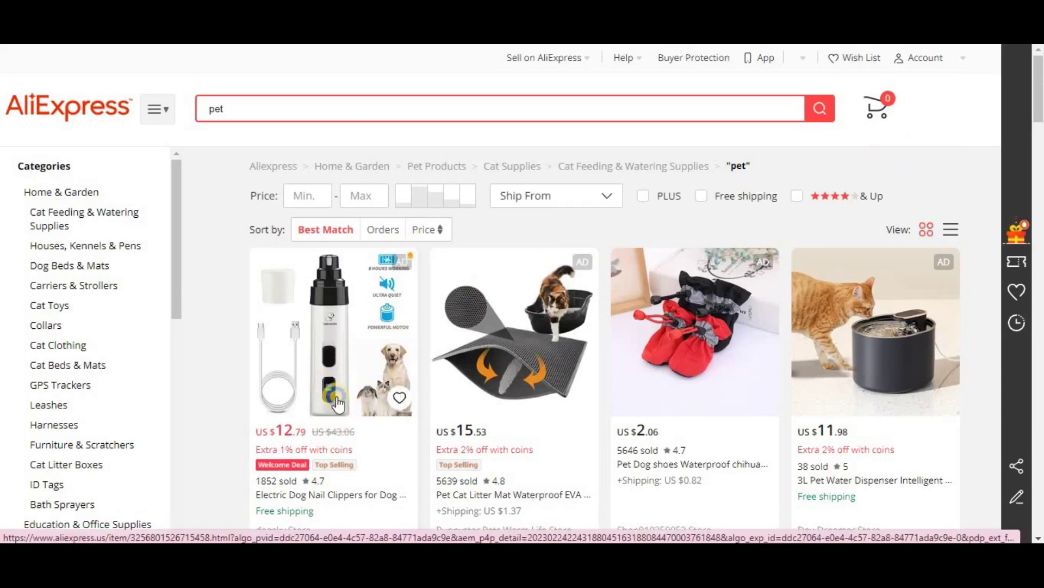
- Open the electric dog nail clippers product from the results and dismiss the Google sign-in and notification prompts
right_click(322, 387)
left_click(401, 123)
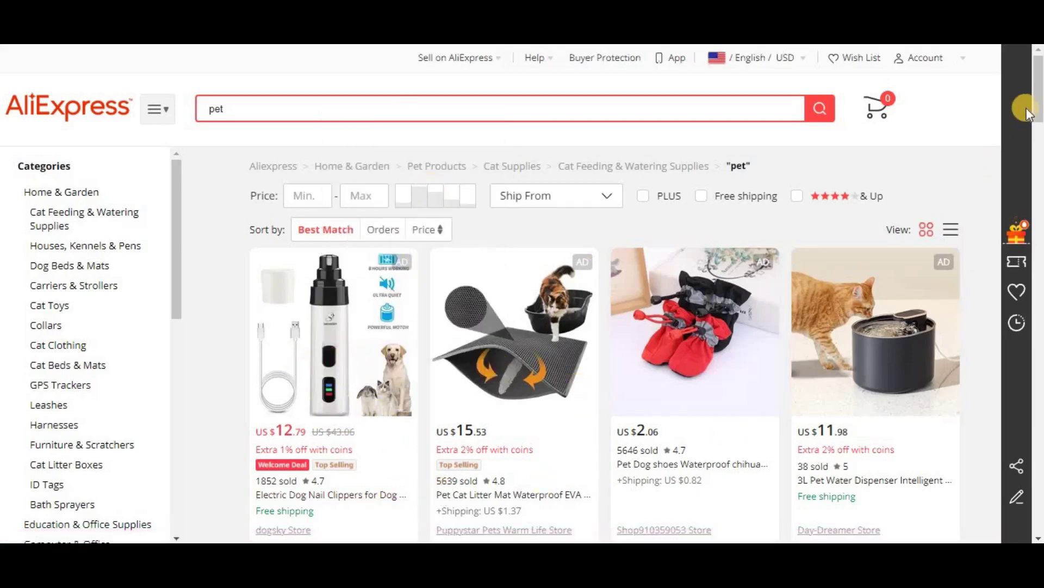
scroll(1026, 113, "down", 3)
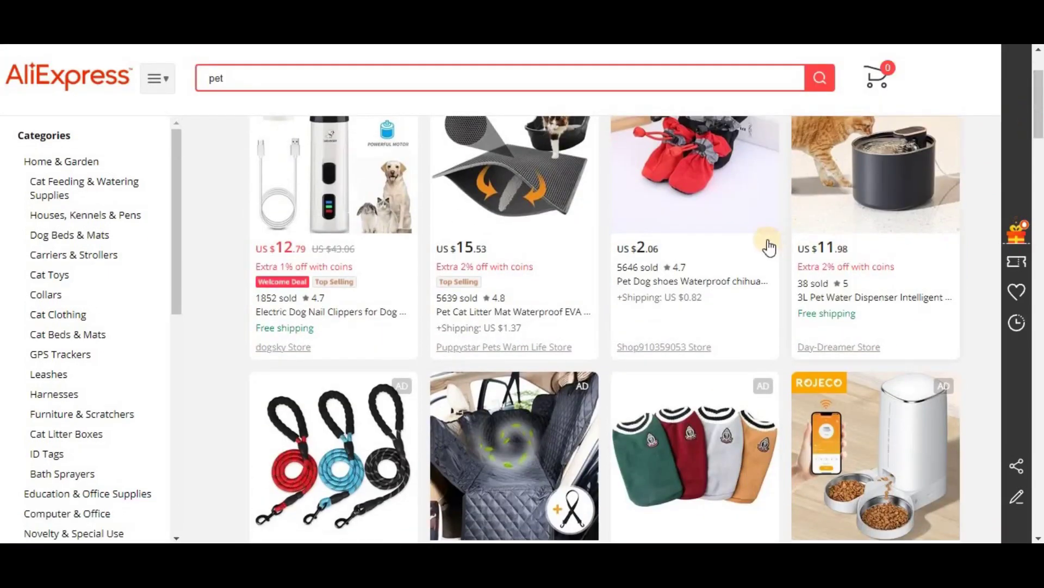
left_click_drag(1040, 118, 1039, 92)
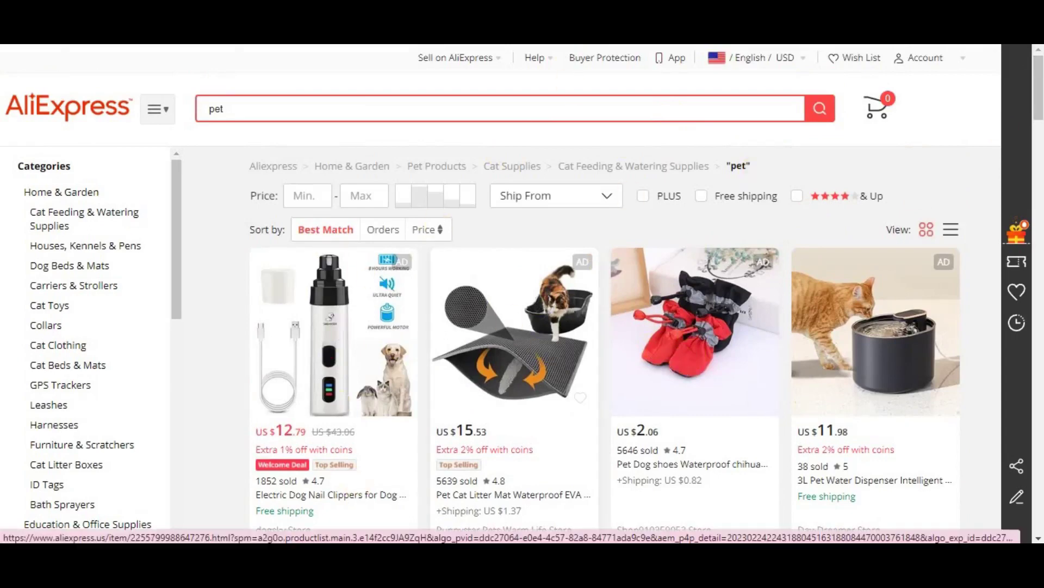
left_click(430, 284)
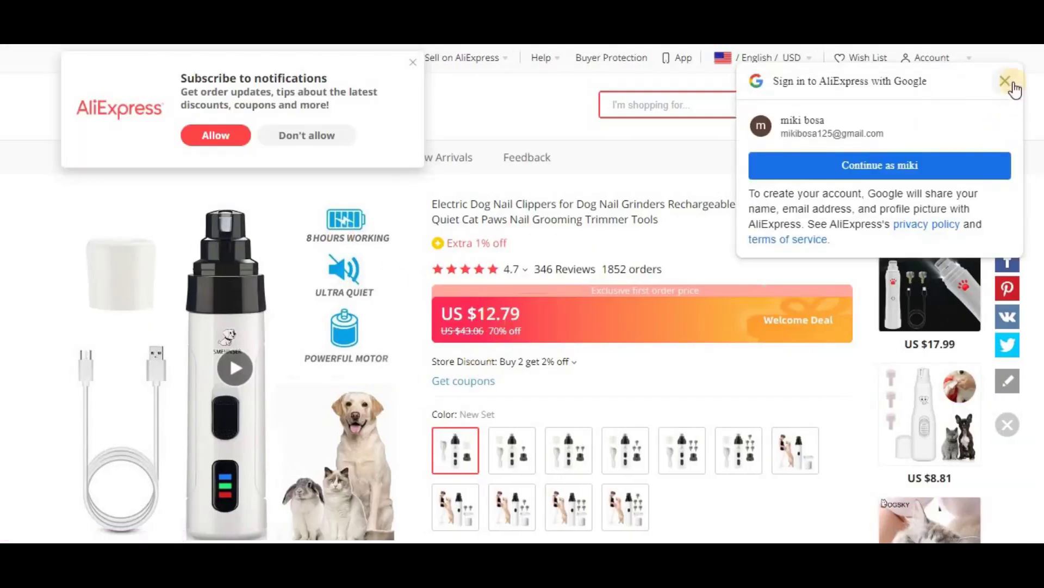
left_click(1005, 81)
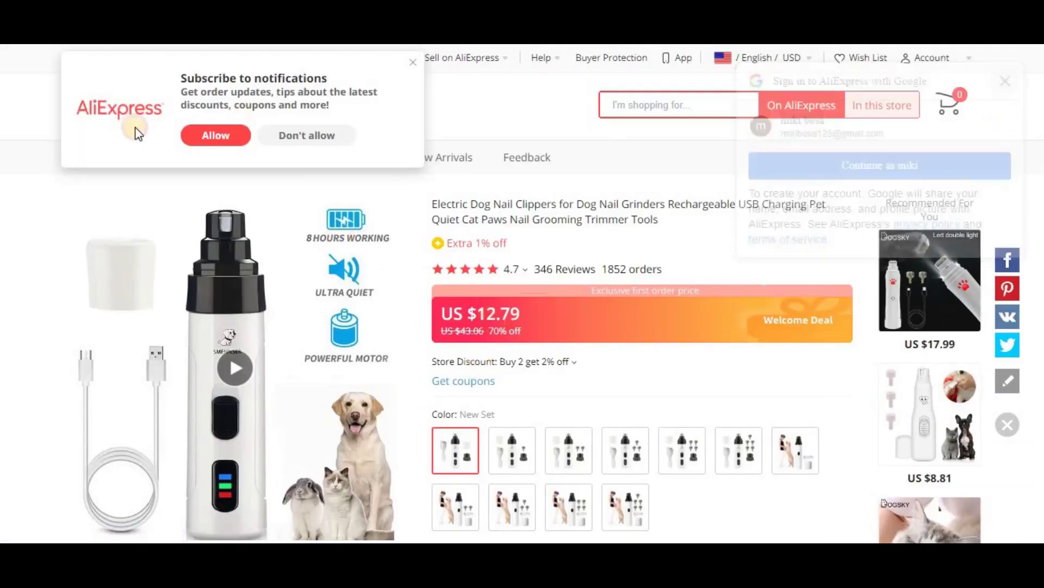
left_click(341, 136)
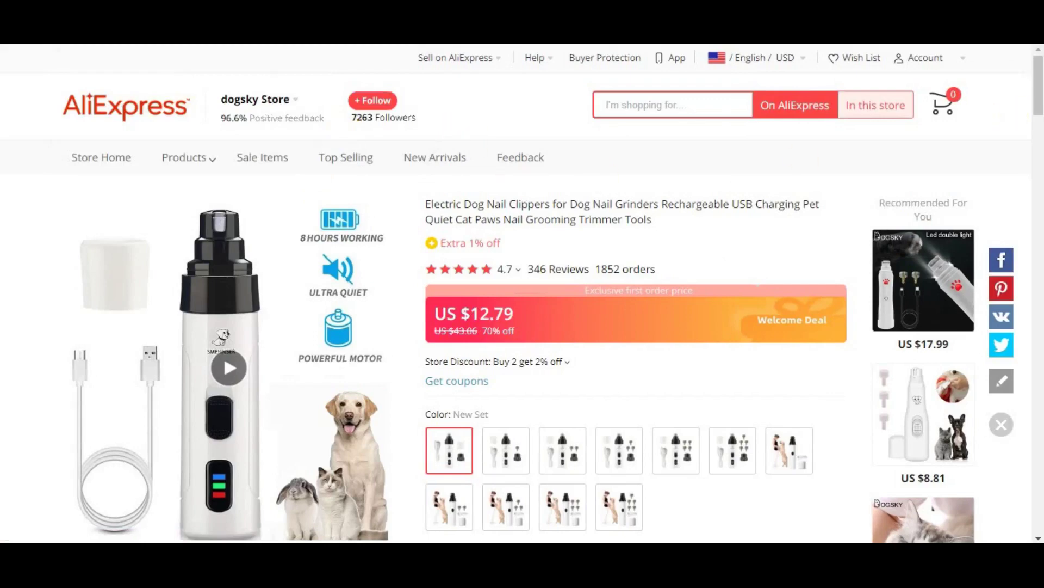
- Look through the nail clippers' product images and check the options available for the main image
left_click_drag(1040, 81, 1040, 130)
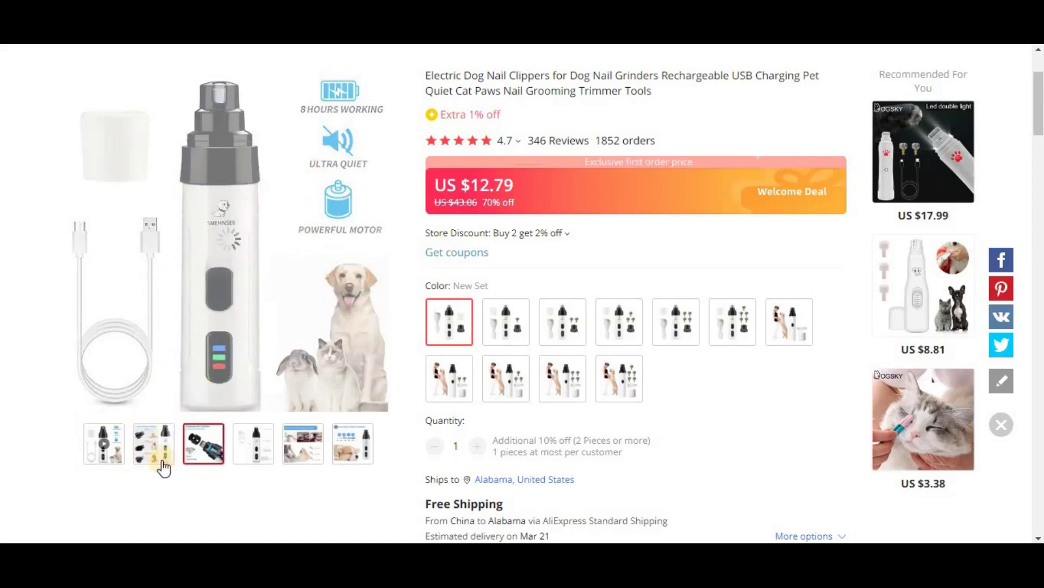
right_click(158, 343)
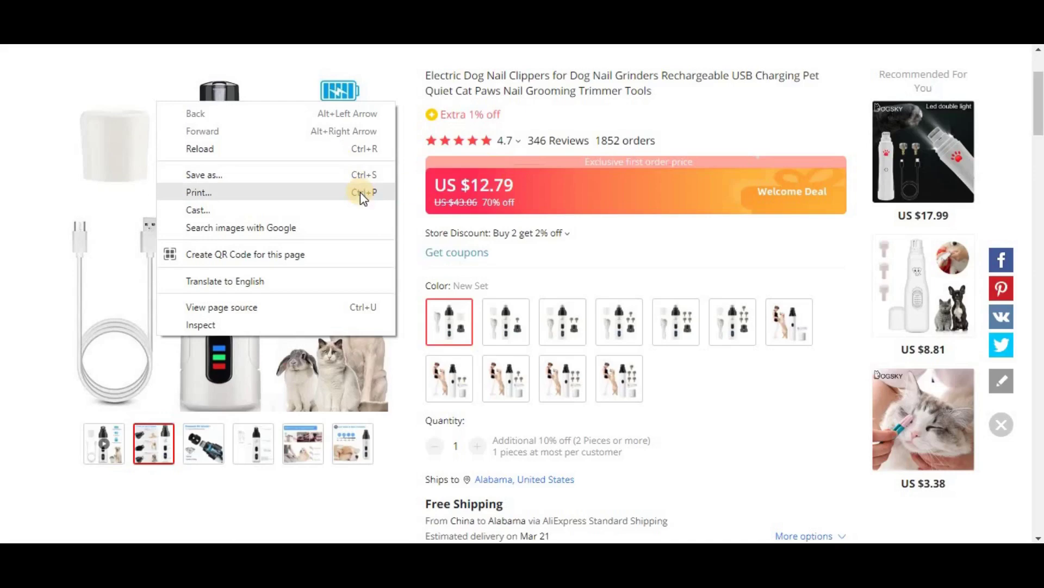
left_click(24, 521)
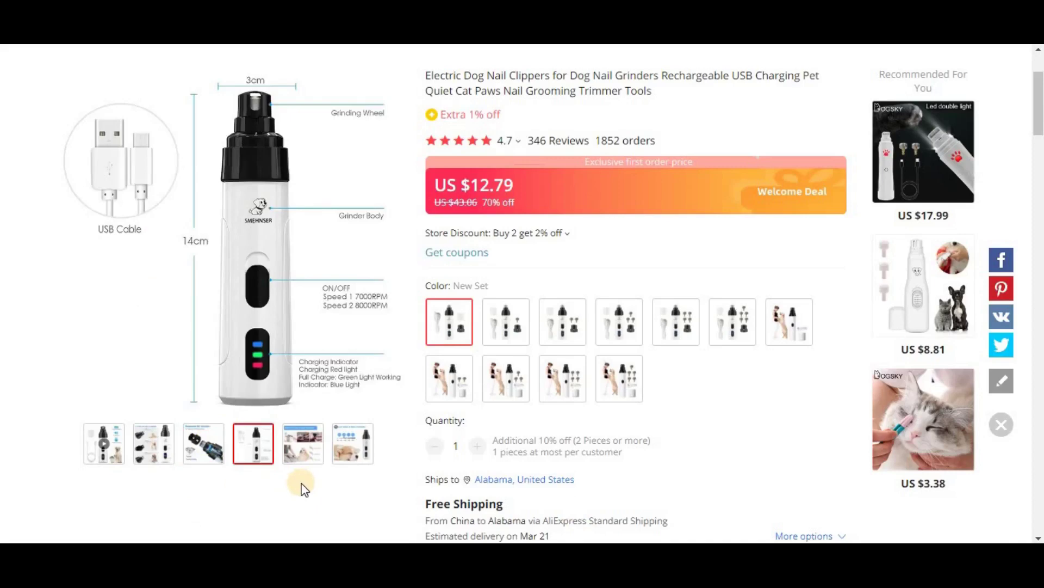
- Capture the product image with the USB cable and 14cm grinder dimensions using Lightshot and save it as Screenshot_7 in PNG format
key("Print")
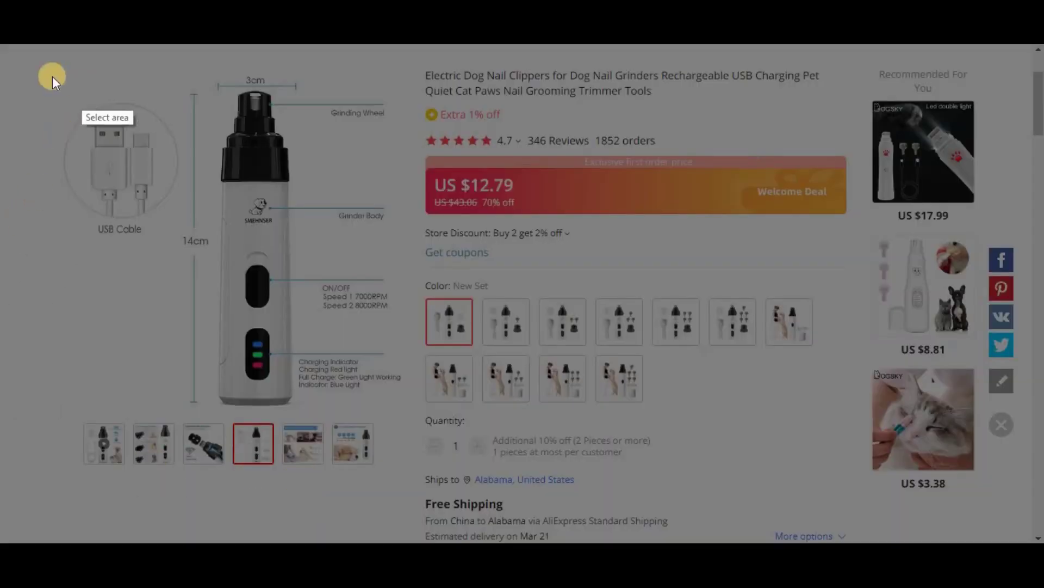
left_click_drag(33, 57, 412, 418)
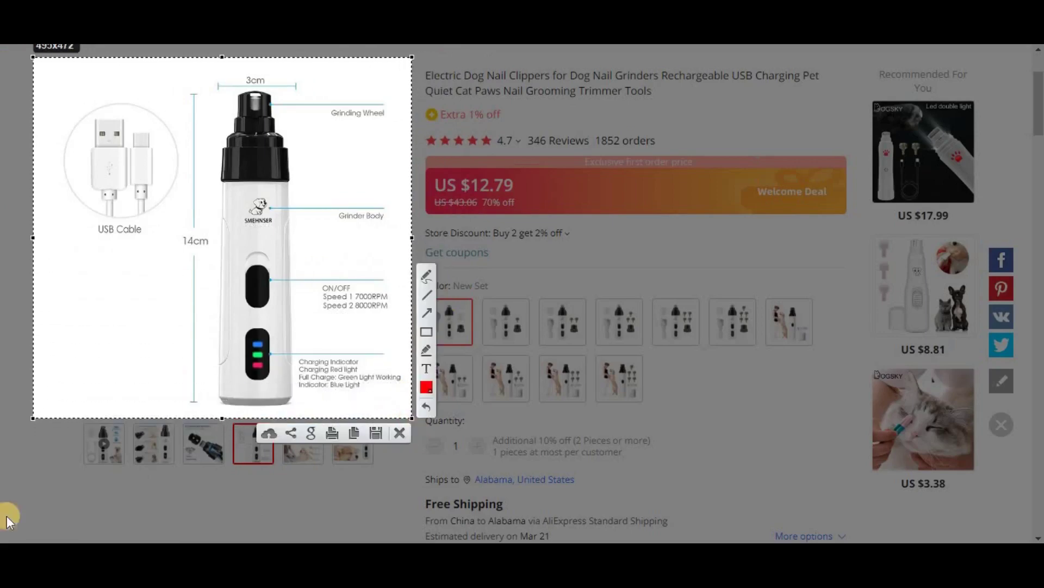
left_click_drag(33, 59, 37, 58)
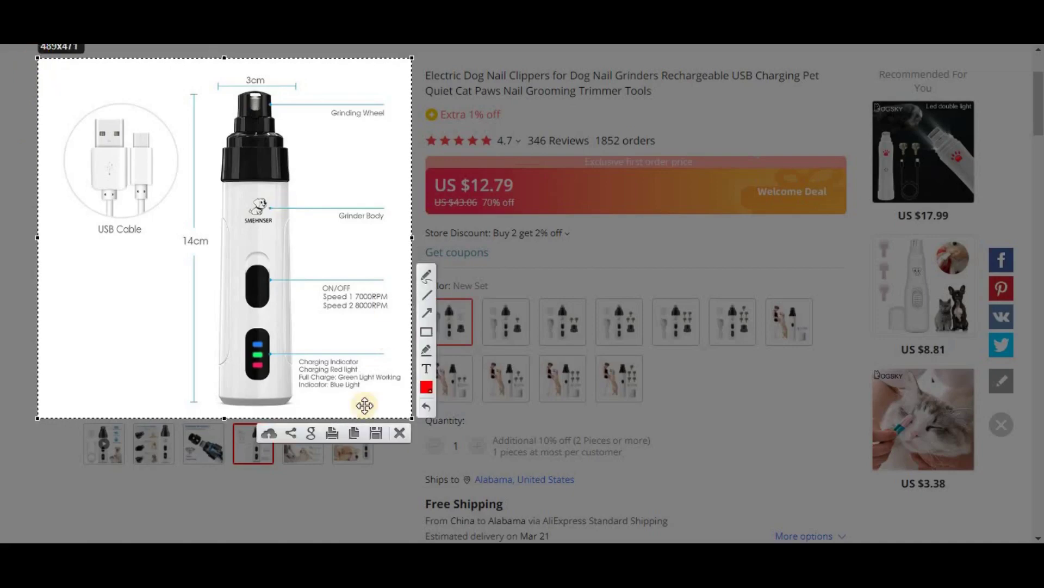
left_click(376, 435)
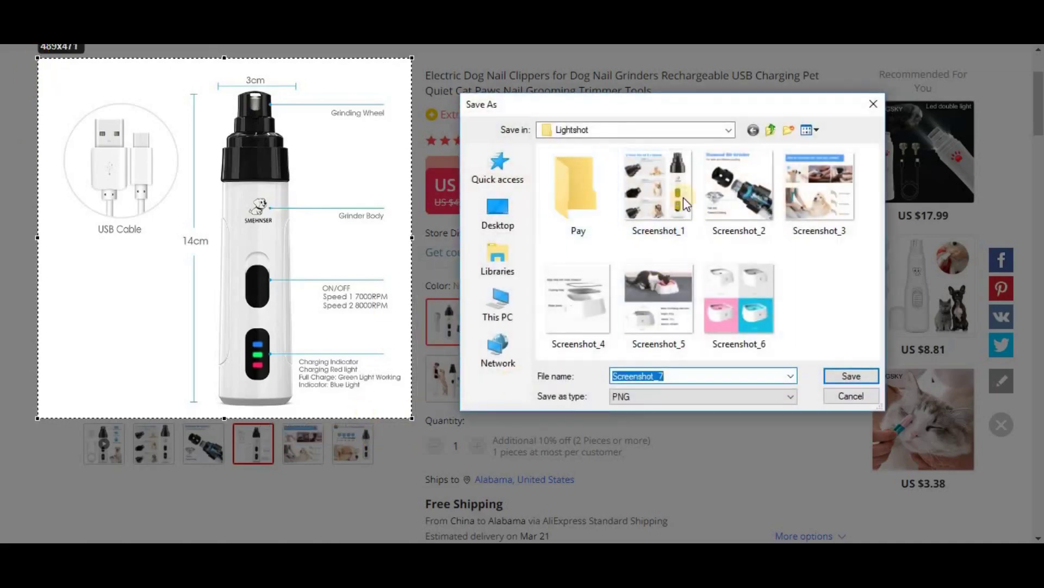
left_click(852, 377)
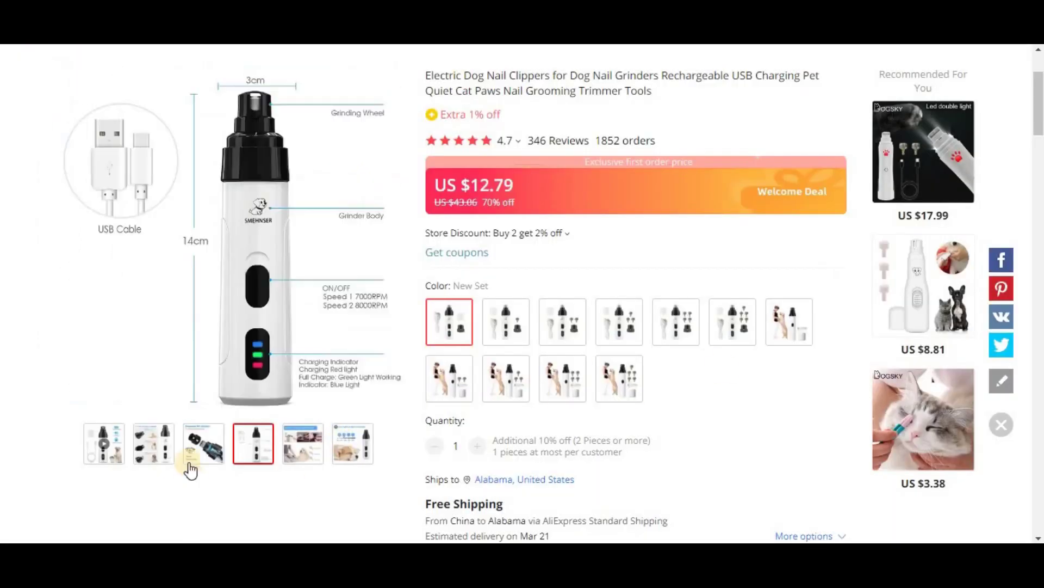
- Show the Diamond Bit Grinder product image, capture it with Lightshot and save the screenshot
left_click(195, 462)
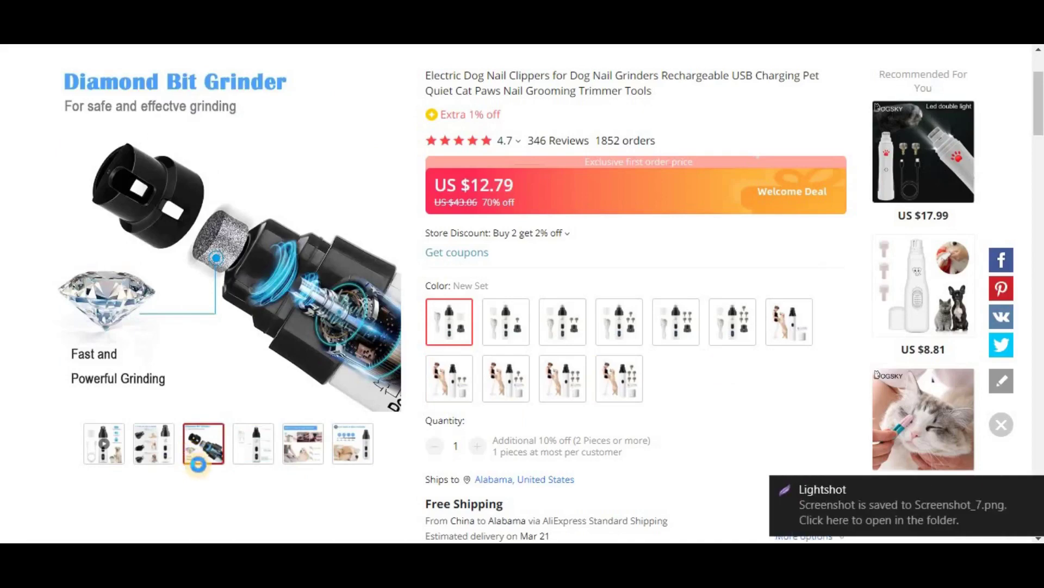
key("Print")
mouse_move(42, 57)
left_mouse_down()
mouse_move(278, 64)
mouse_move(392, 421)
mouse_move(401, 418)
left_mouse_up()
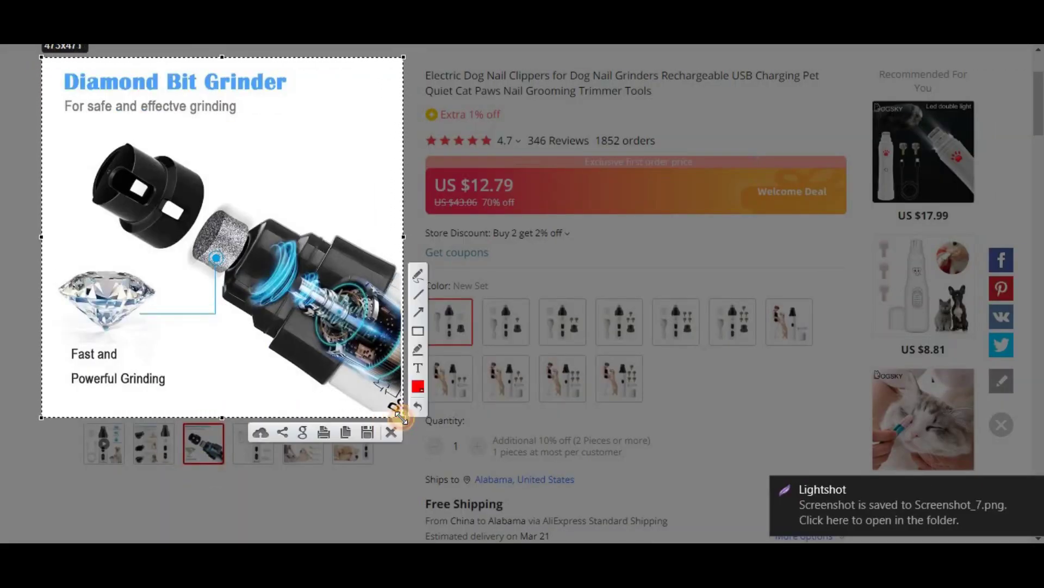
left_click(371, 433)
key("Return")
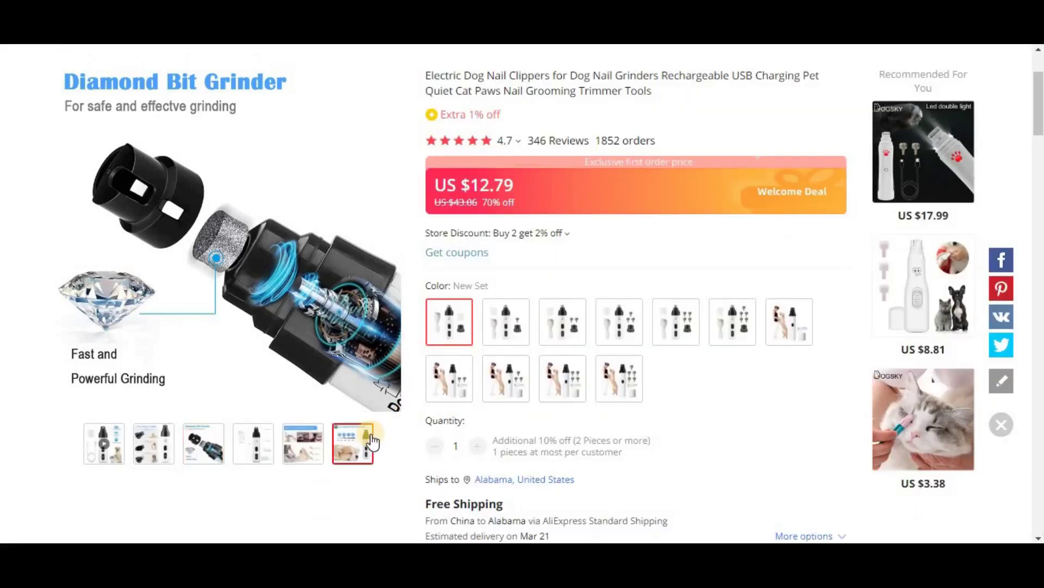
- Close the product page, then switch back to the Google Sites editor and add a header to the Home page
scroll(1036, 134, "up", 2)
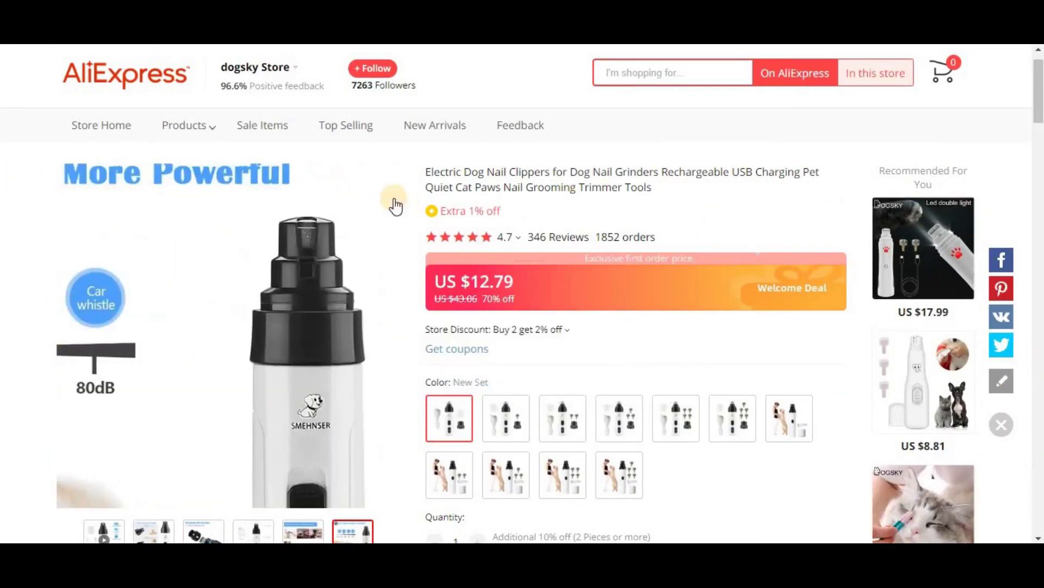
key("ctrl+w")
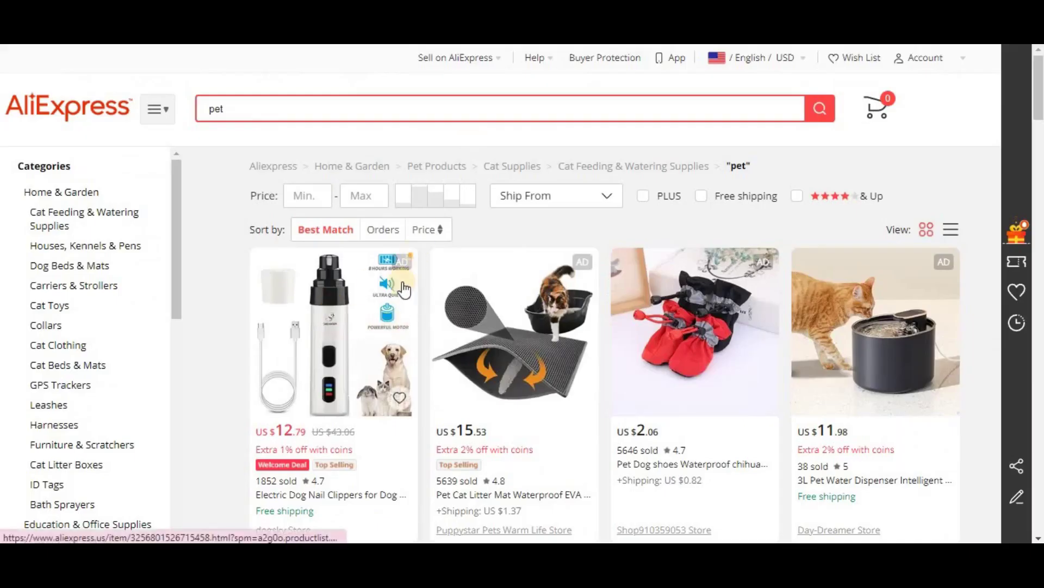
left_click(399, 397)
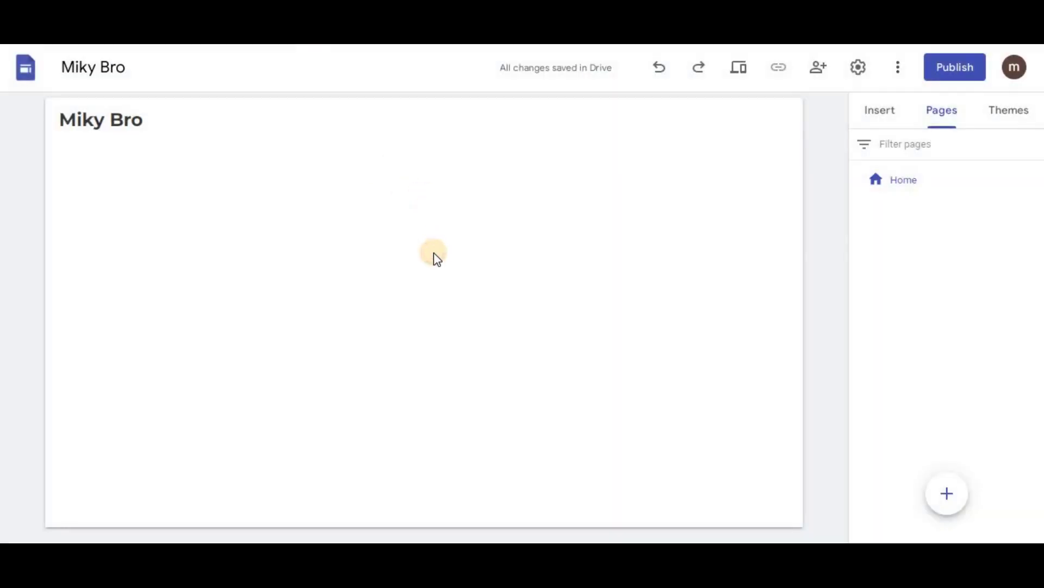
left_click(146, 114)
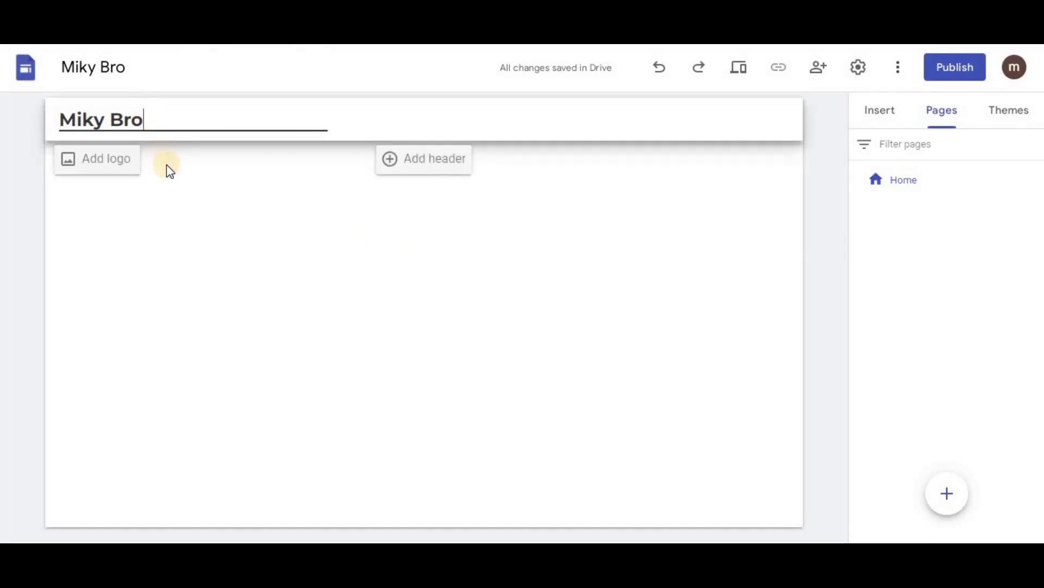
left_click(424, 158)
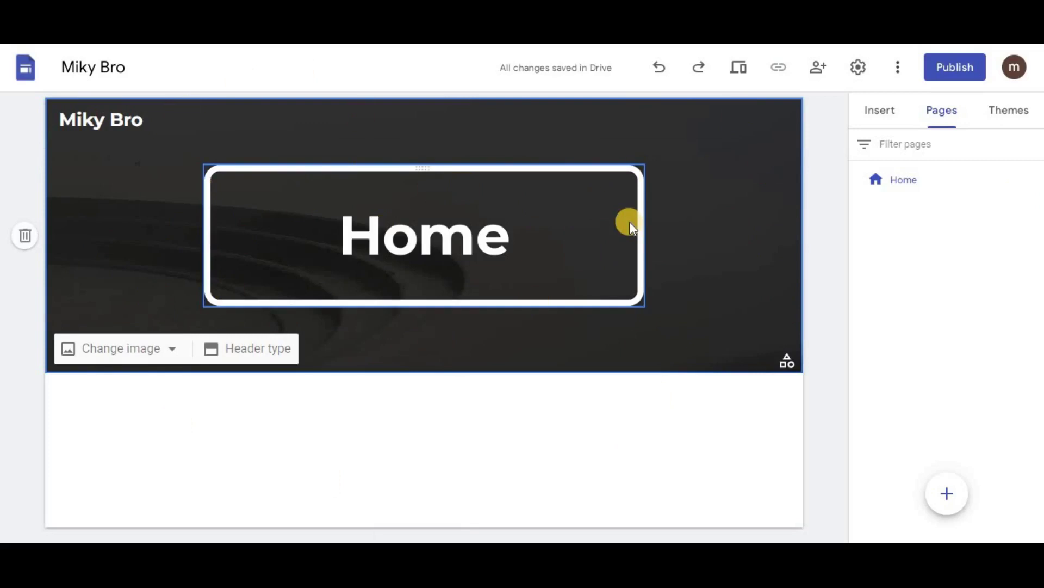
- Examine the site's logo and favicon settings, and look up "Favicon" images on Google to see what one is
mouse_move(65, 112)
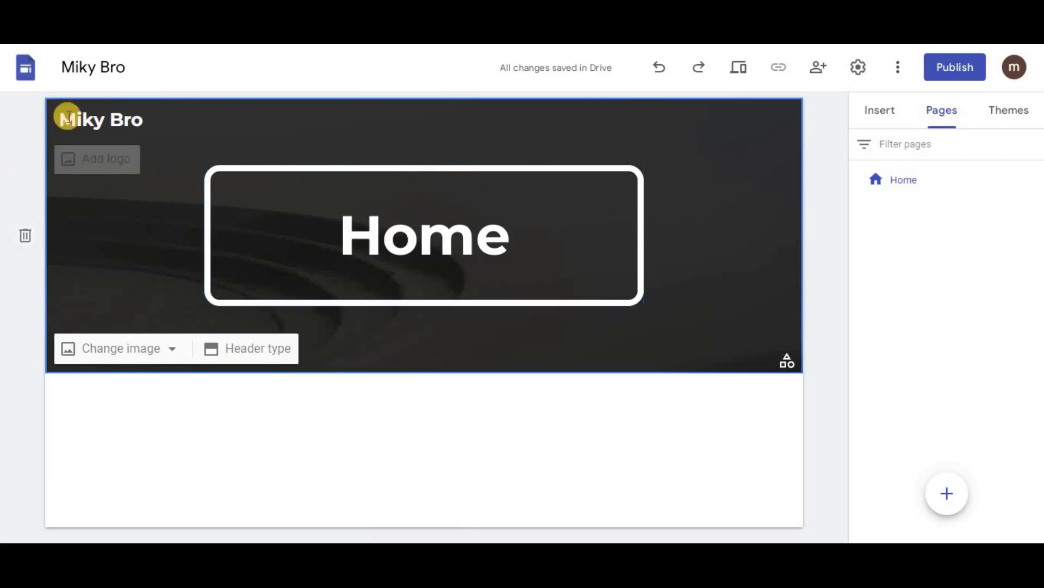
left_click(76, 160)
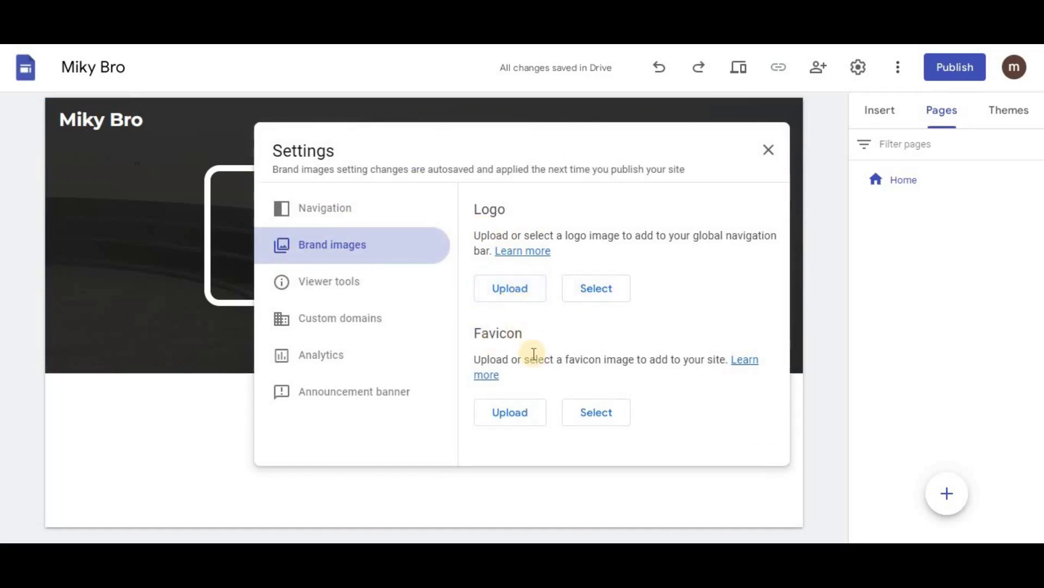
double_click(485, 335)
right_click(506, 333)
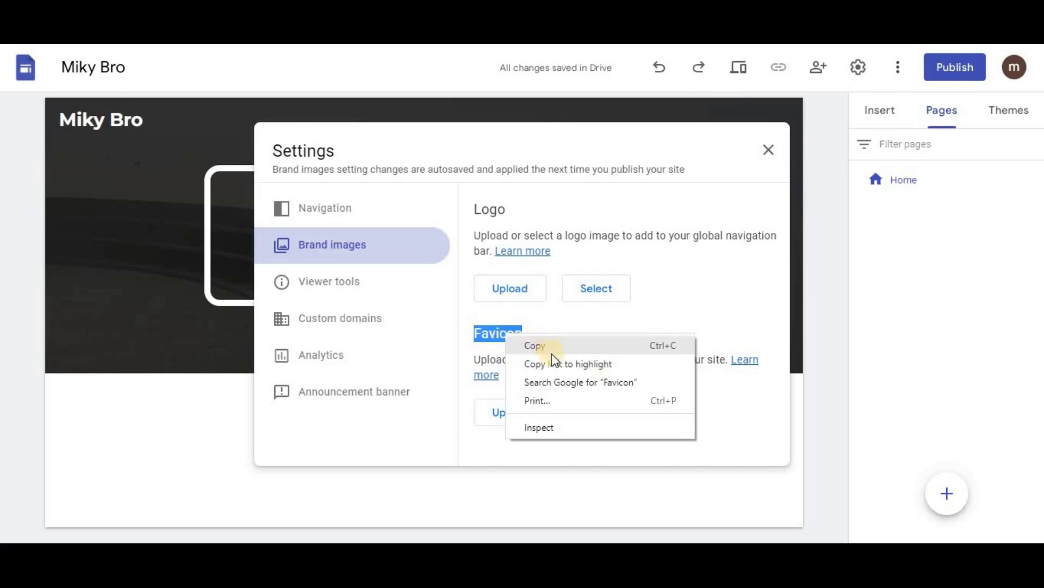
left_click(552, 381)
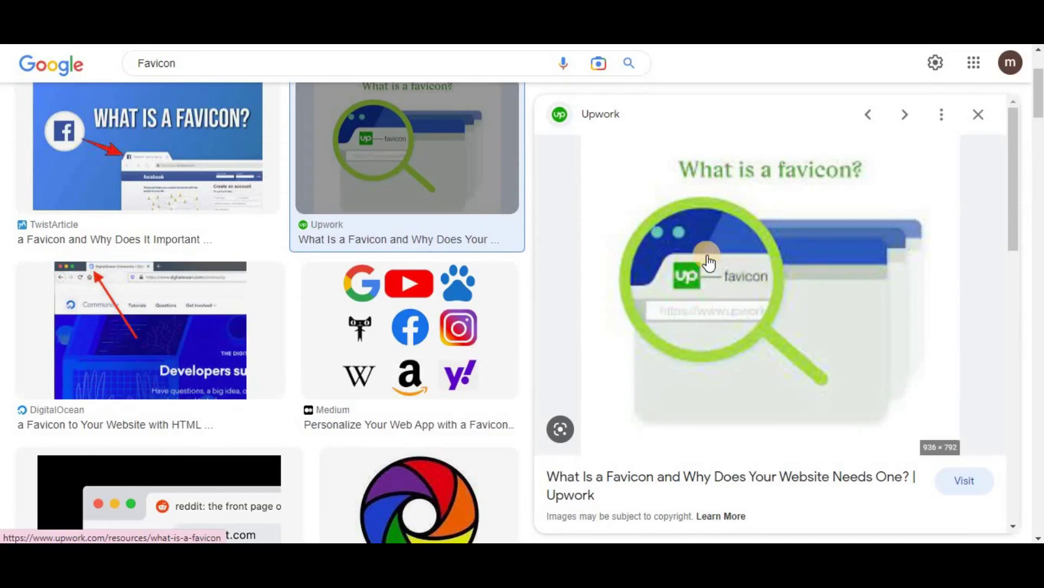
key("Right")
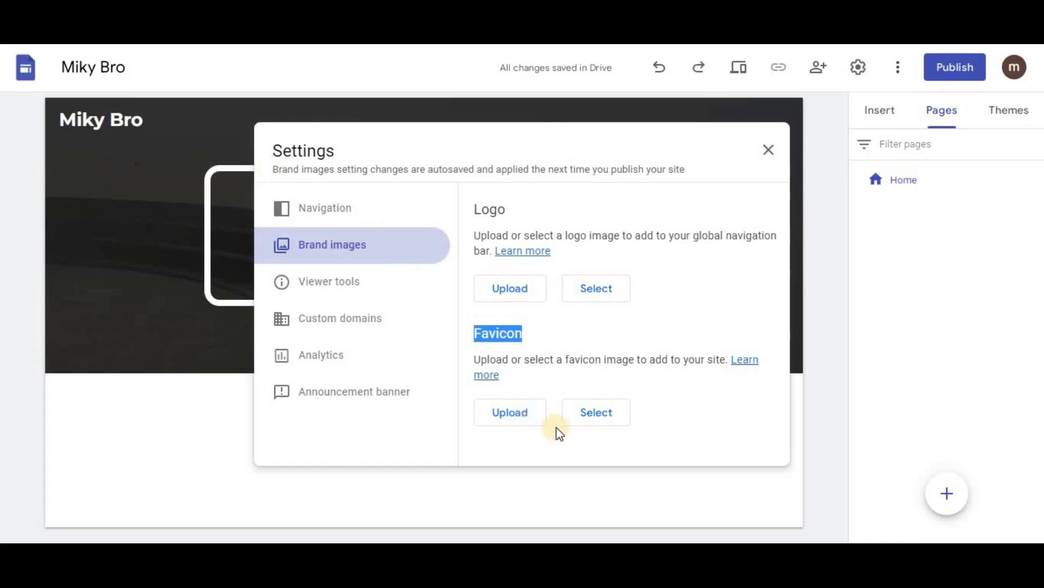
left_click(771, 158)
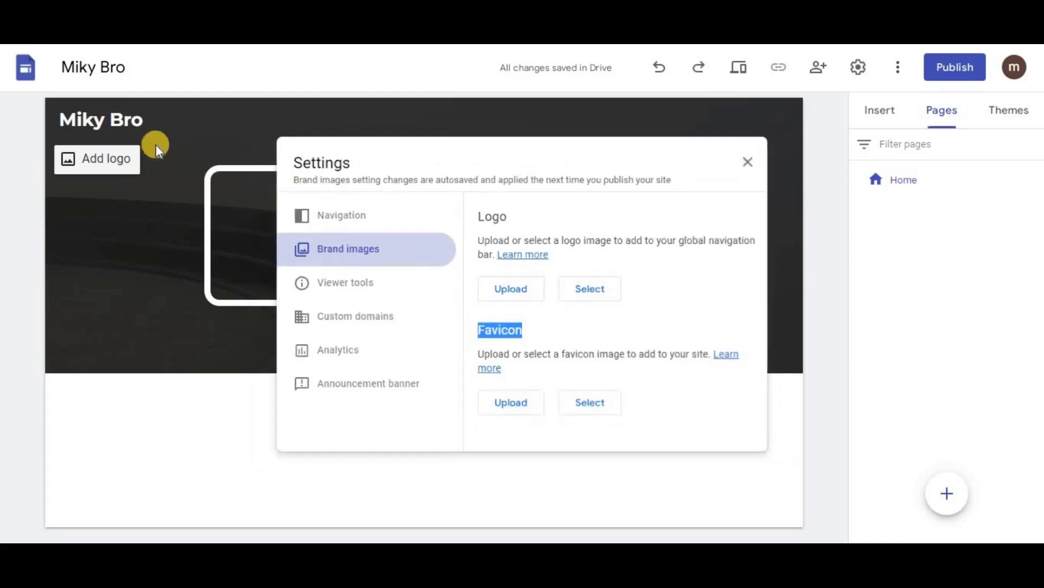
- Insert the content block with one image beside text below the Home header, and delete that block again
left_click(783, 277)
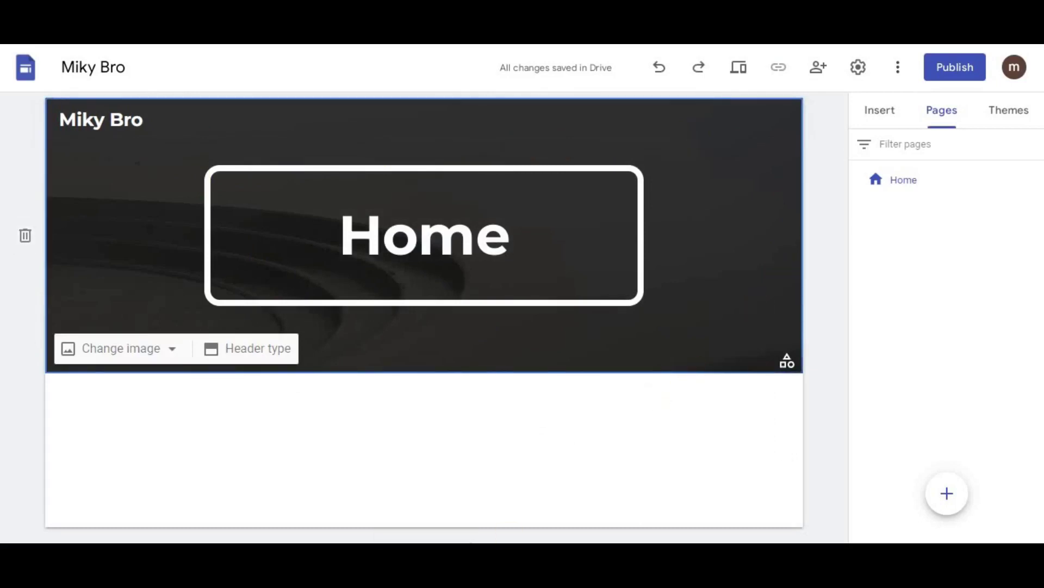
left_click(581, 432)
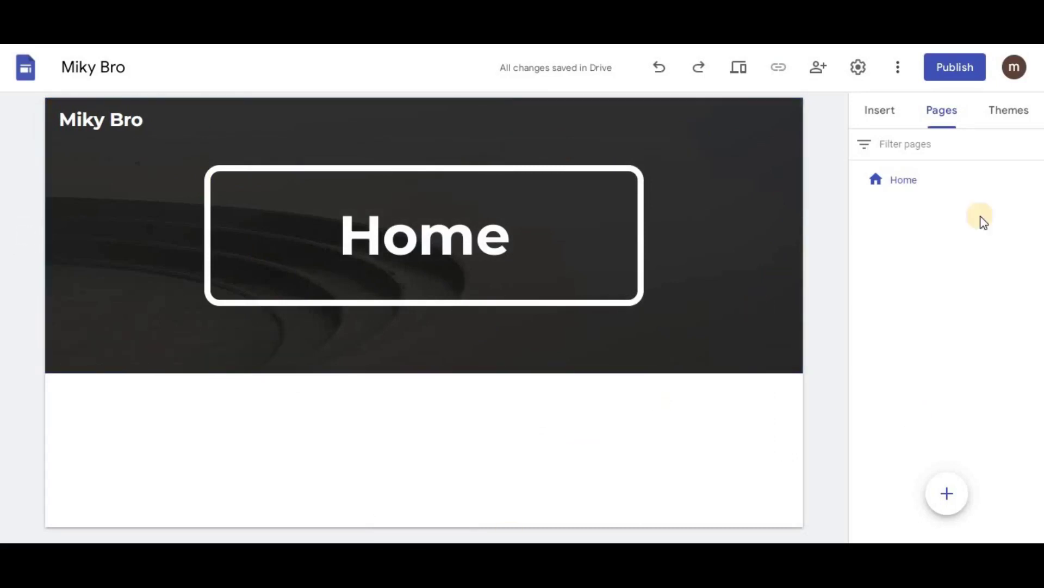
left_click(890, 125)
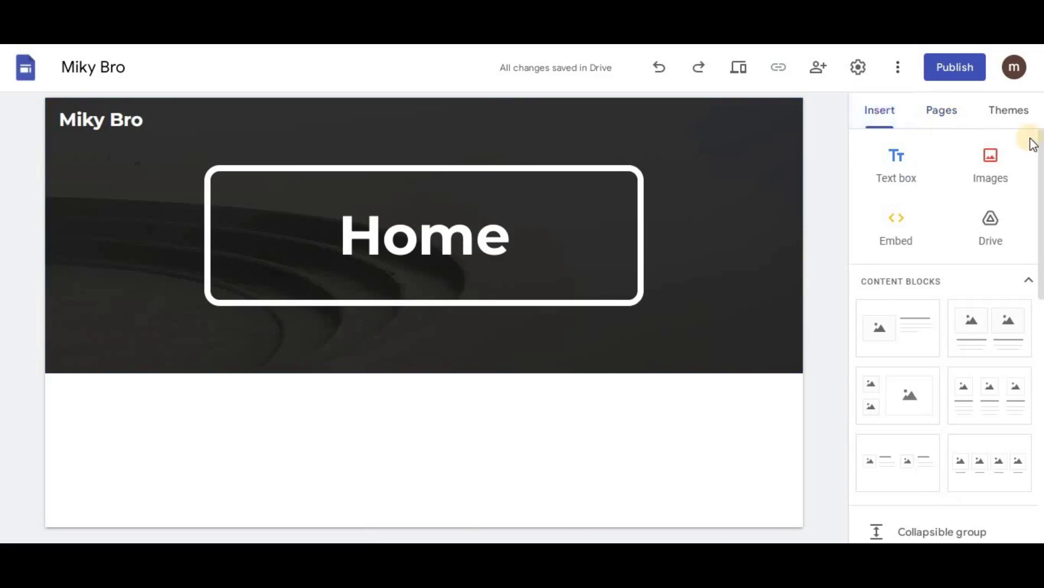
left_click(578, 456)
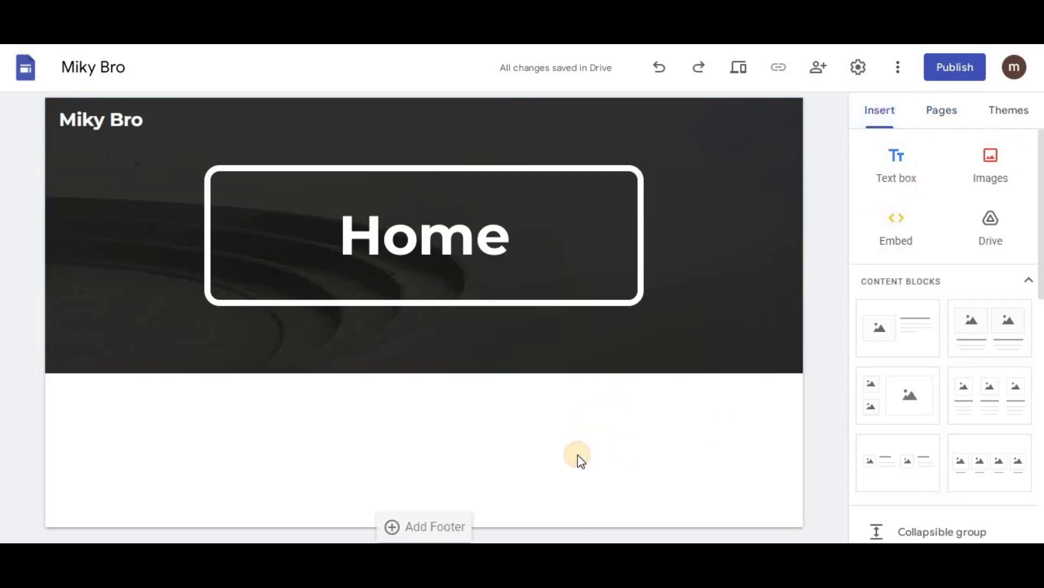
left_click_drag(1040, 221, 1036, 242)
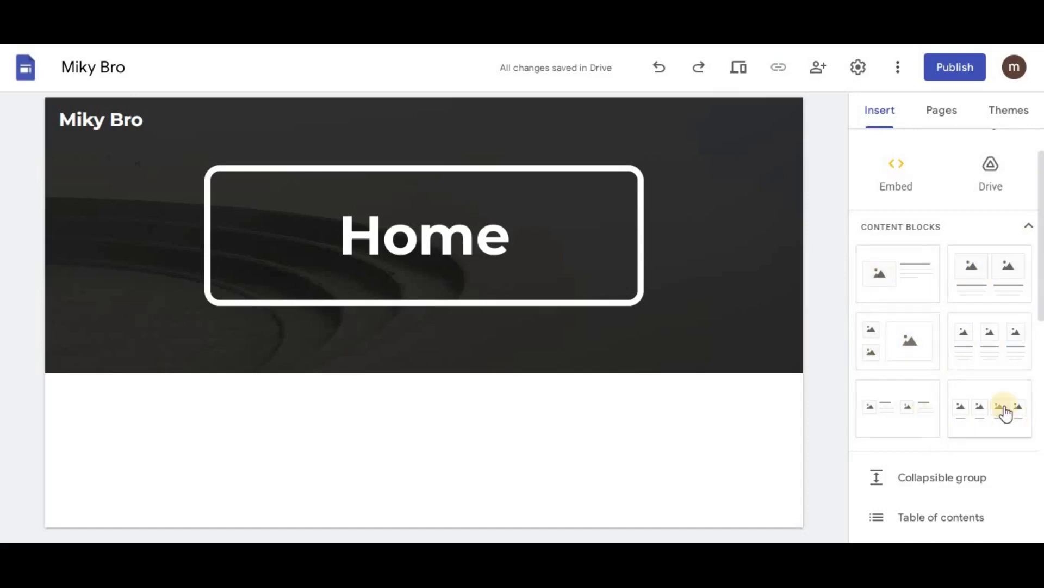
left_click(893, 284)
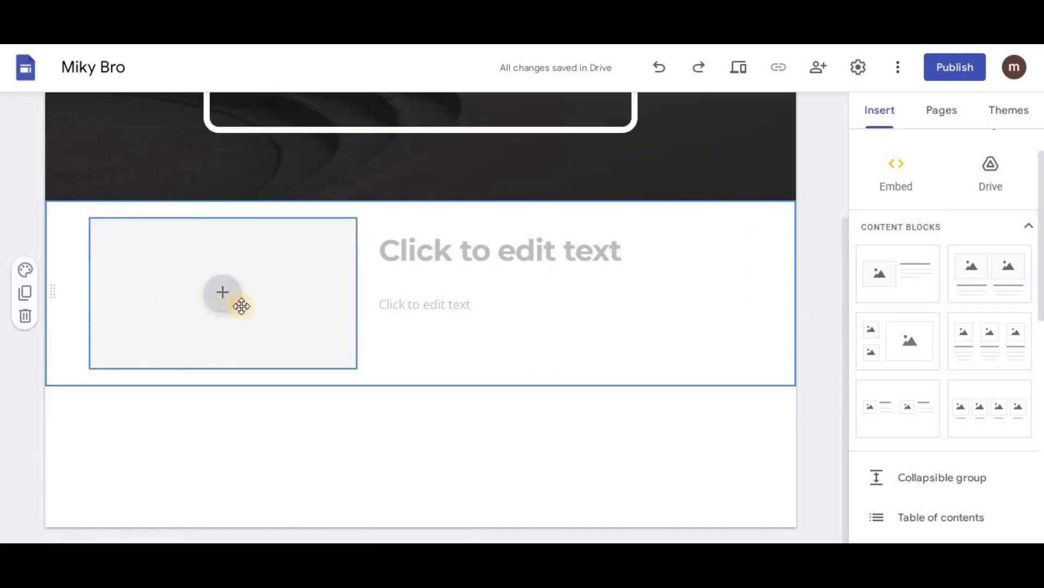
left_click(24, 316)
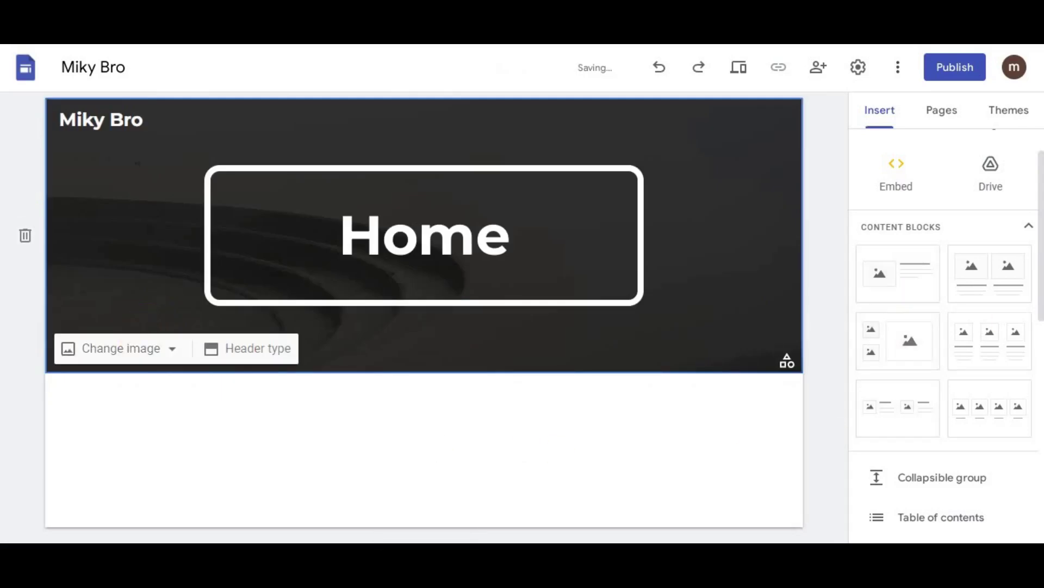
left_click_drag(1043, 303, 1037, 362)
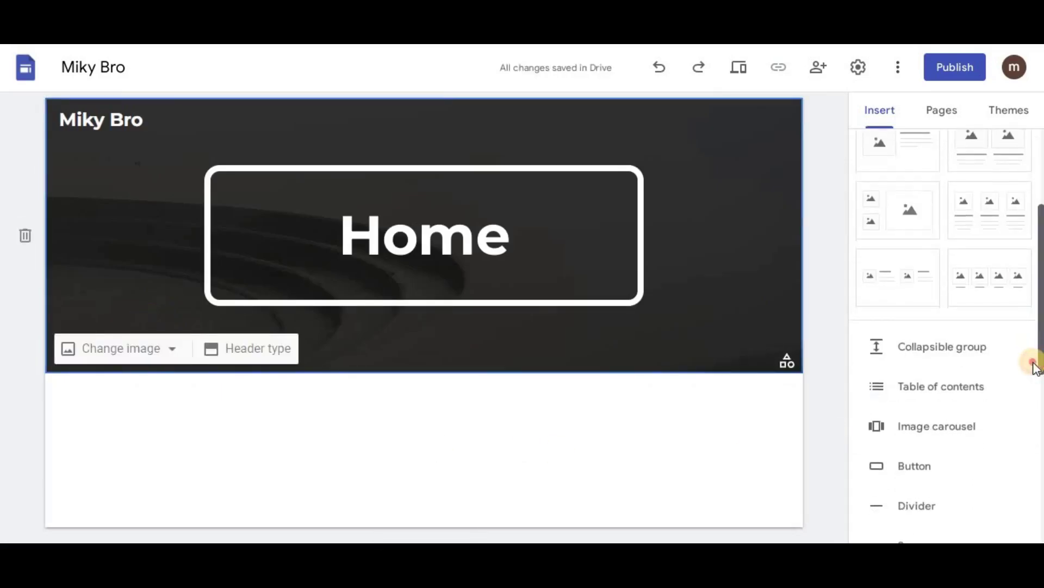
left_click(936, 425)
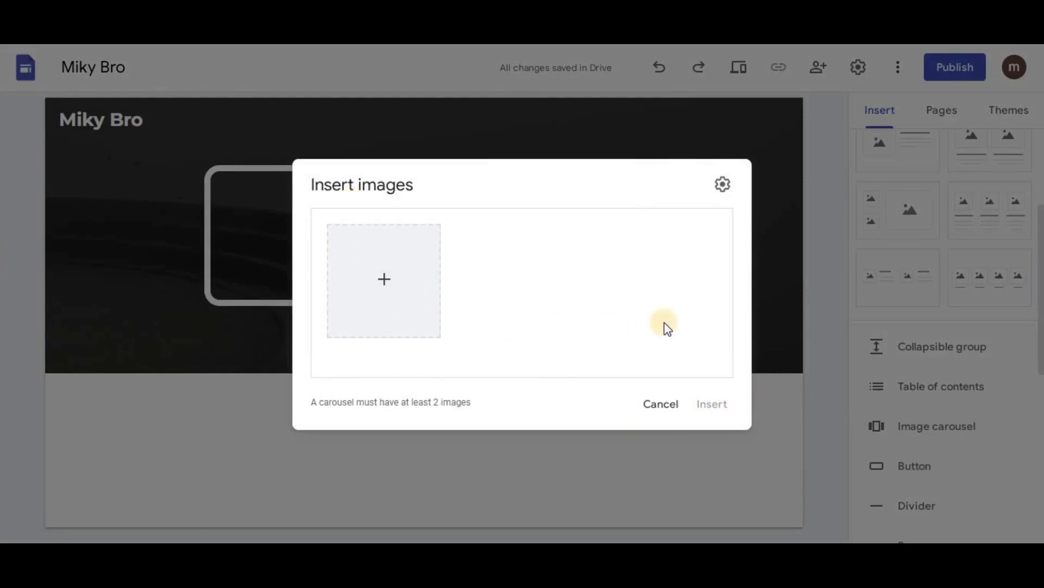
left_click(651, 403)
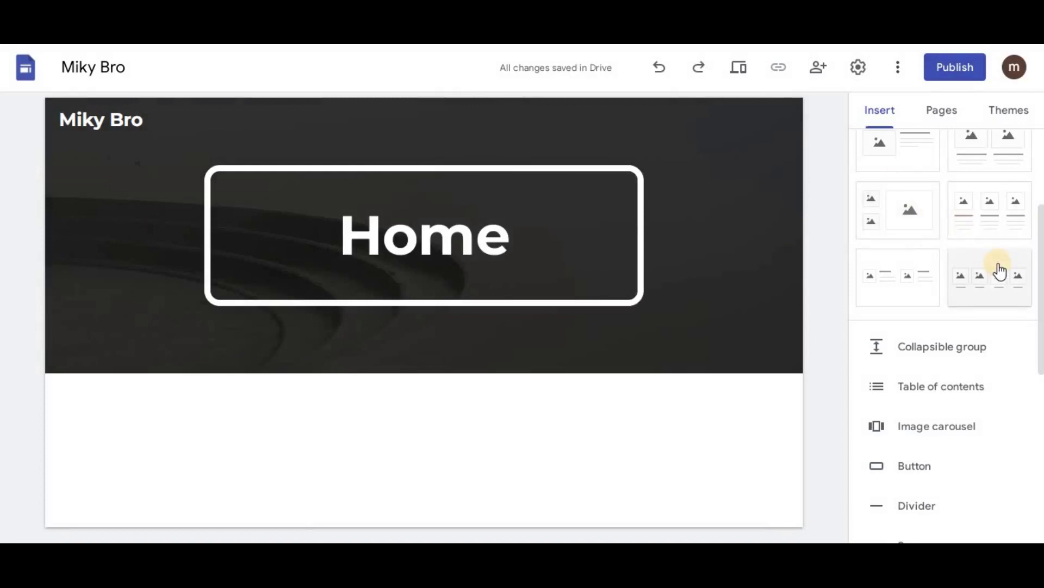
- Start a new image carousel and upload Screenshot_1, Screenshot_2 and Screenshot_3 to it
left_click(920, 431)
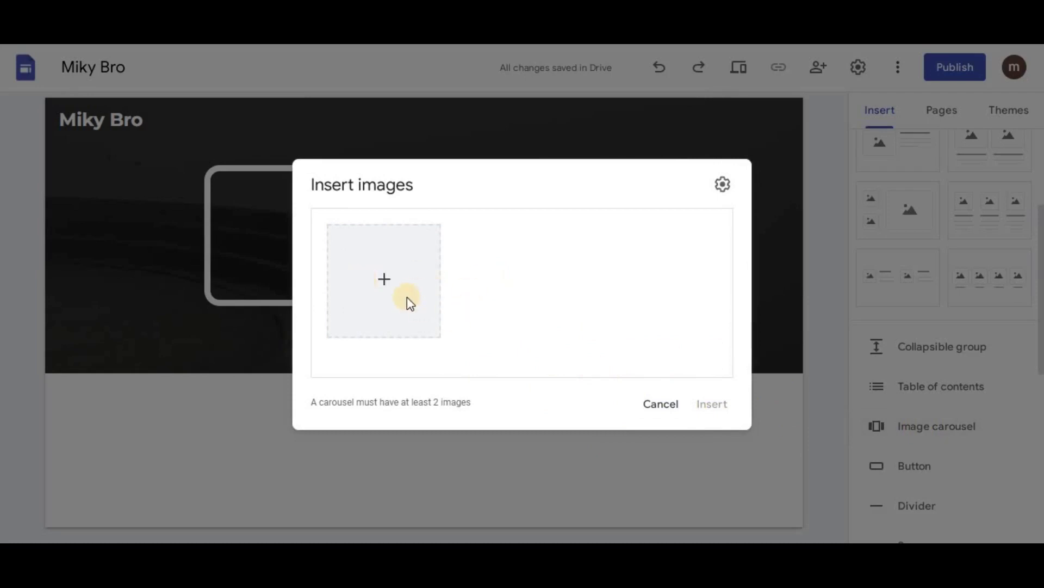
left_click(382, 275)
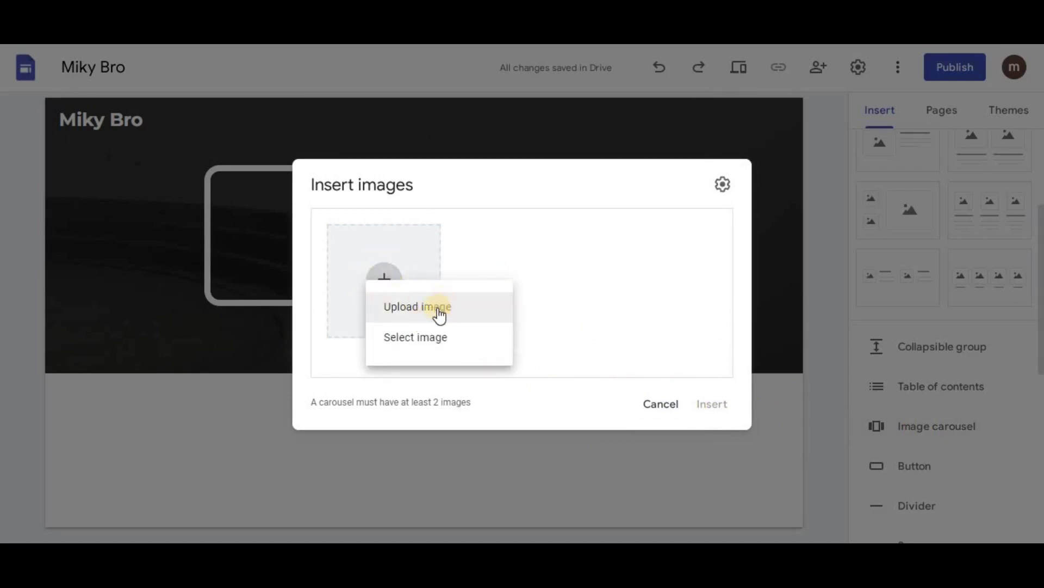
left_click(438, 308)
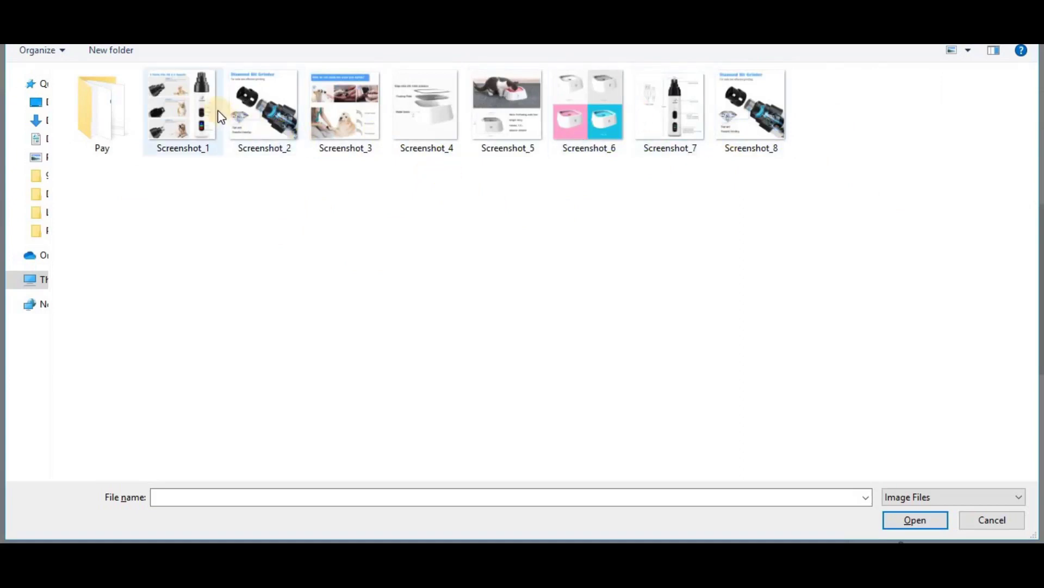
left_click(199, 108)
left_click(291, 99)
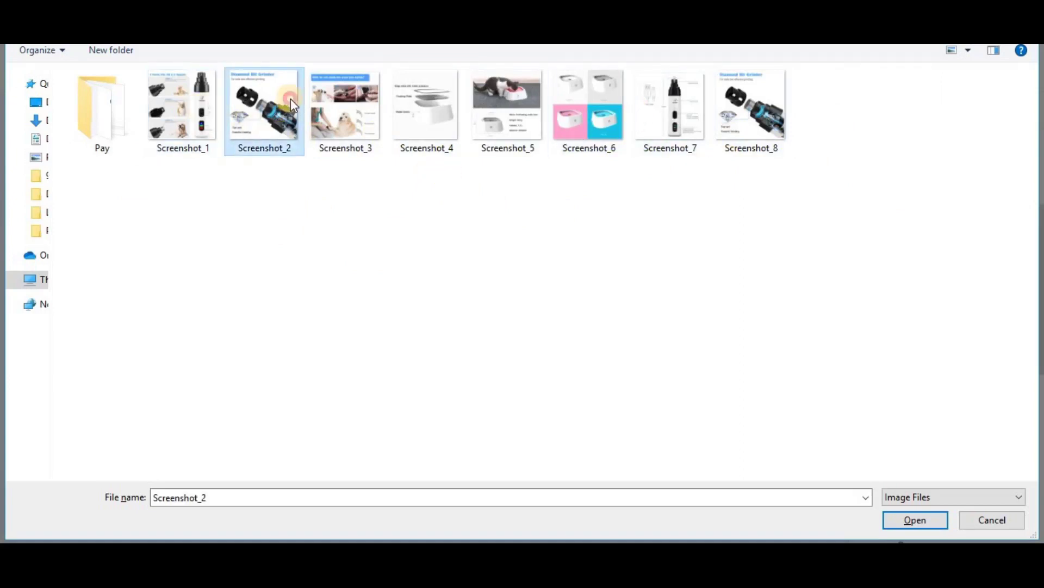
left_click(188, 131)
left_click(263, 135, "ctrl")
left_click(352, 133, "ctrl")
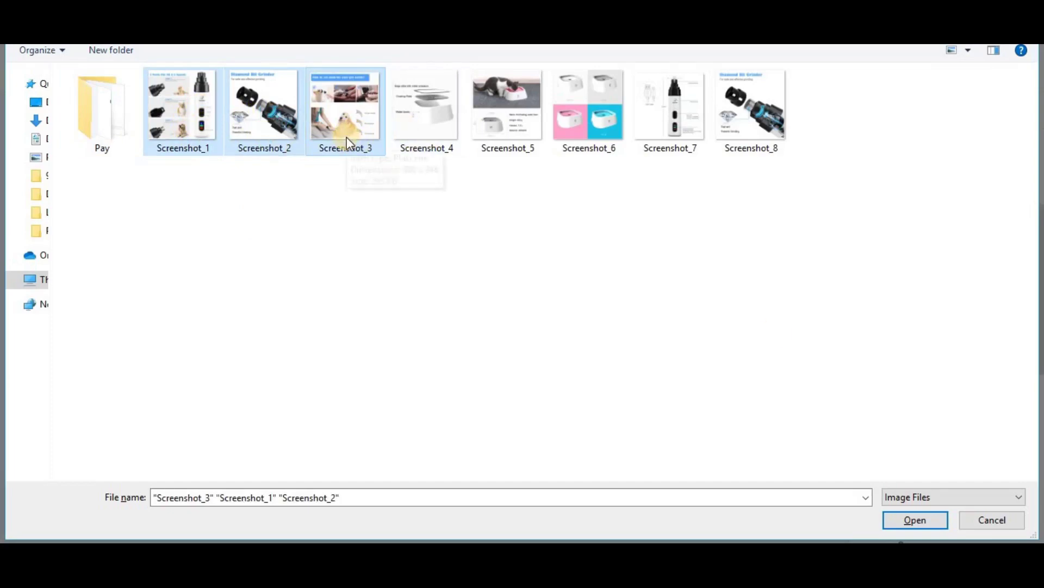
left_click(934, 523)
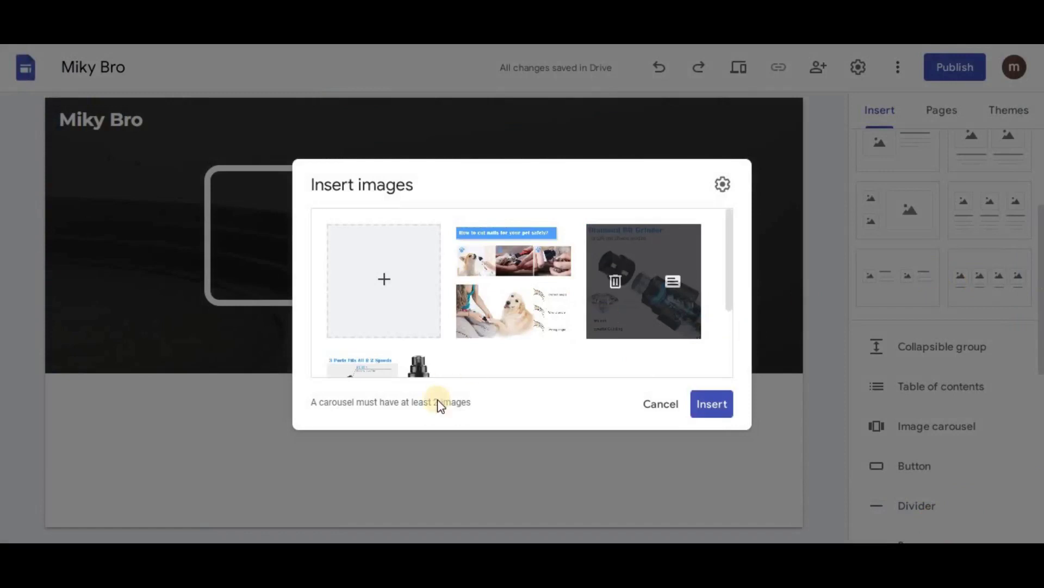
- Reorder the carousel images so the three-ports picture comes first and the nail-cutting safety picture last, and insert the carousel below the Home header
left_click_drag(730, 298, 724, 327)
scroll(396, 350, "down", 1)
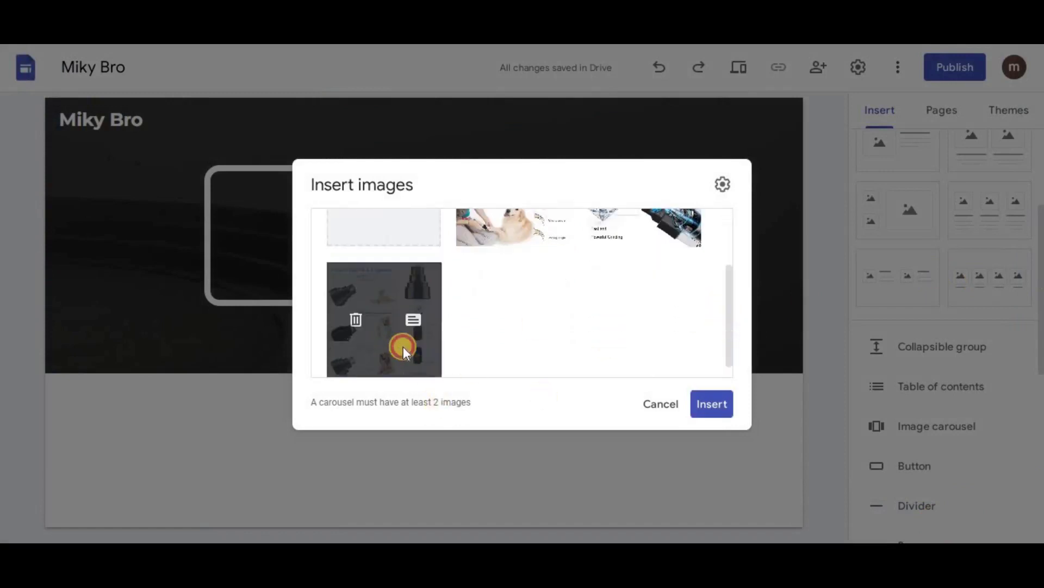
left_click_drag(381, 361, 549, 266)
left_click_drag(642, 281, 414, 348)
left_click(705, 418)
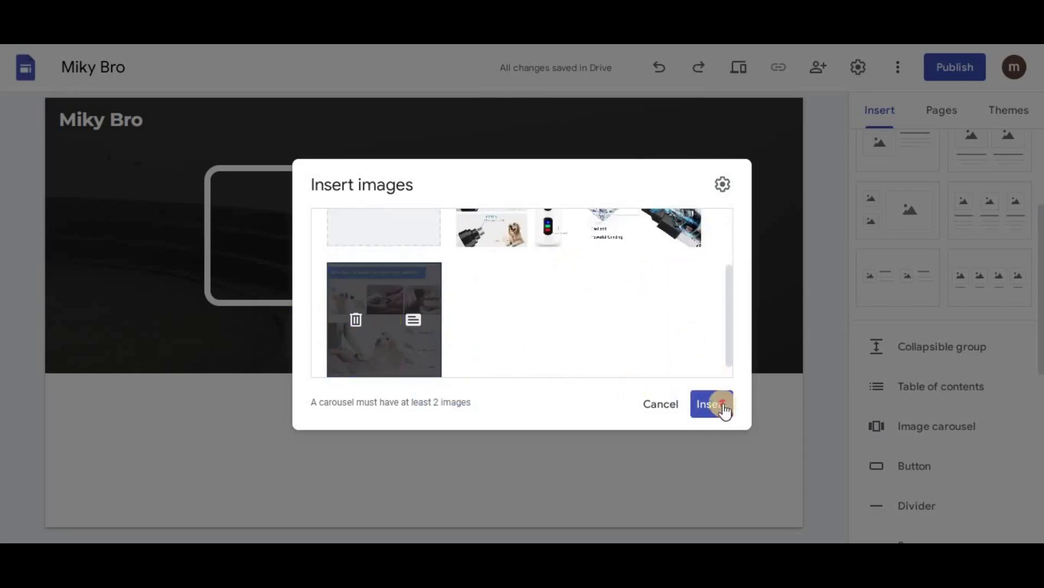
left_click(724, 407)
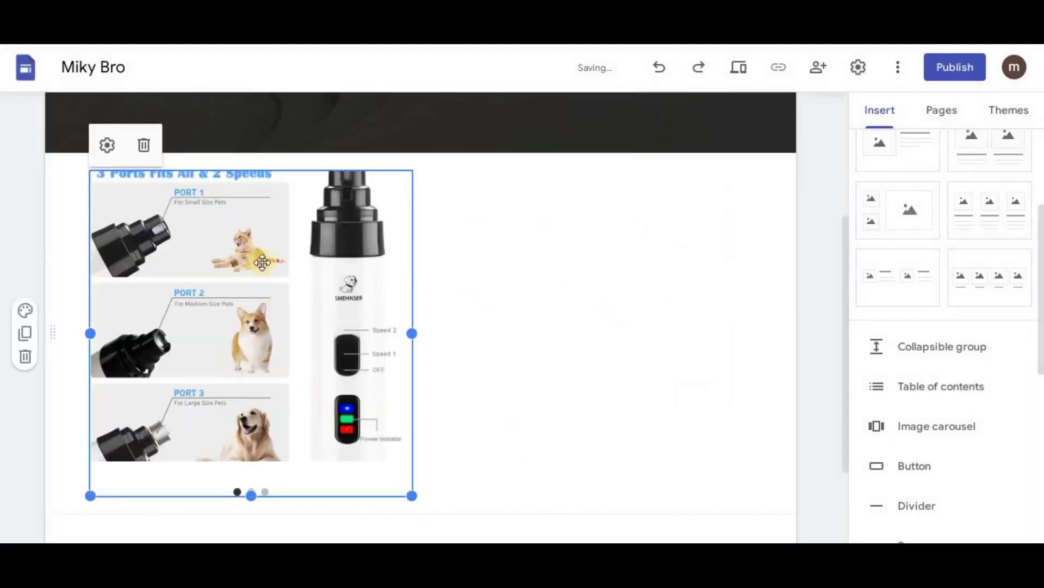
- Shrink the image carousel from its lower corner to about a third of the content width, leaving space beside it
left_click(586, 422)
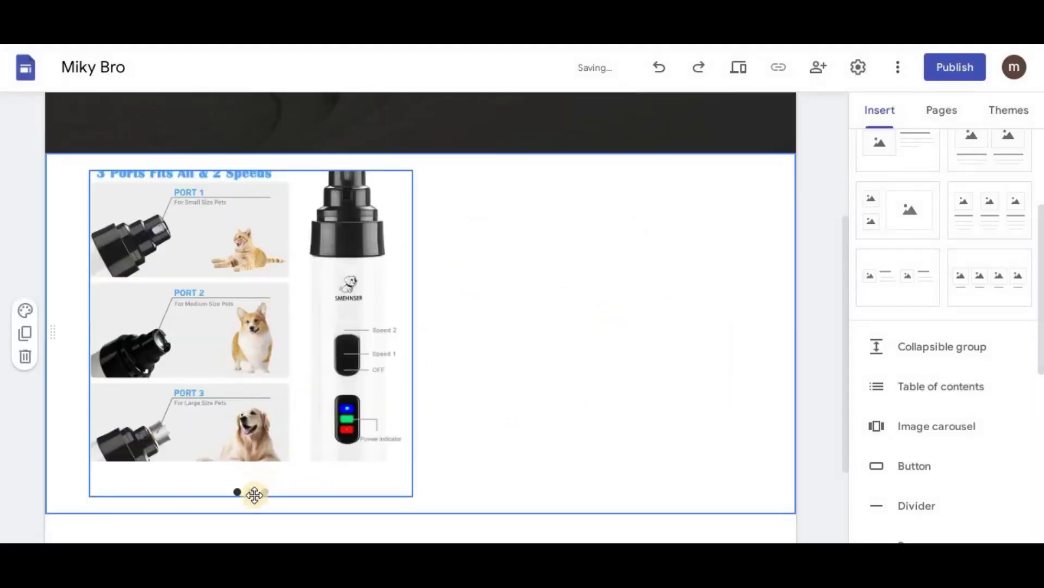
left_click(302, 416)
left_click(456, 353)
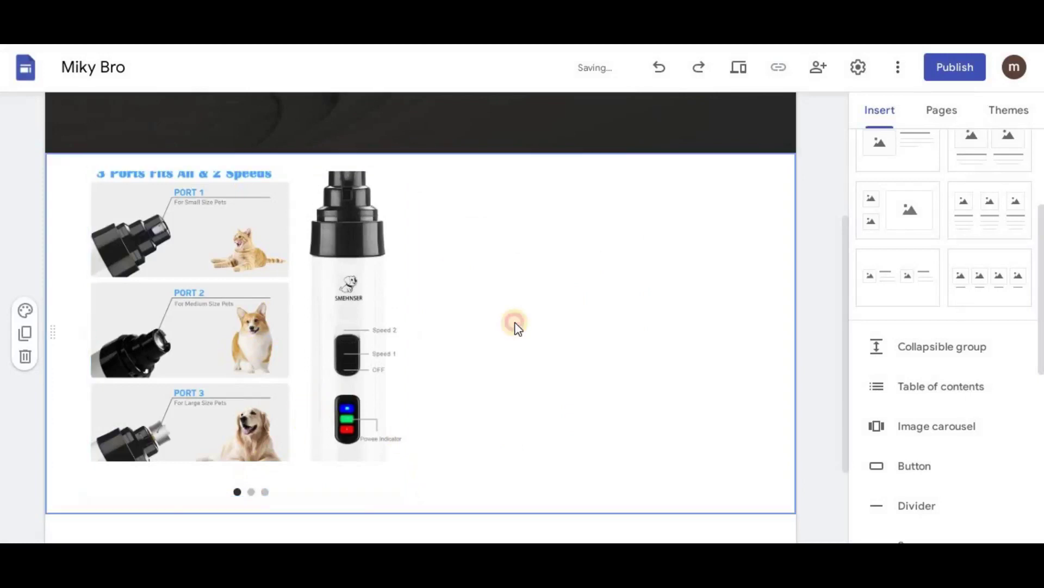
left_click(388, 484)
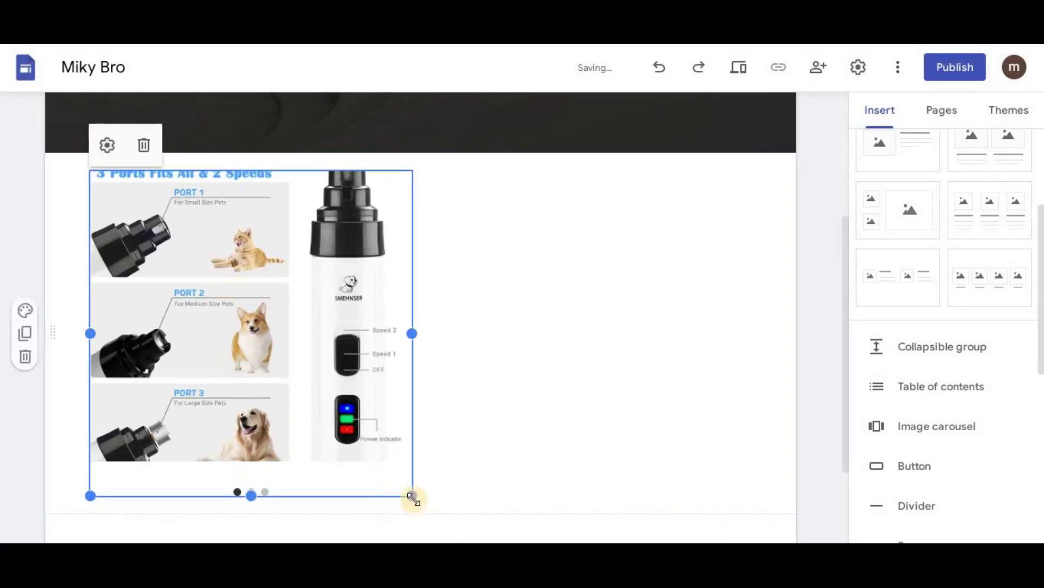
left_click_drag(412, 496, 326, 342)
left_click(334, 387)
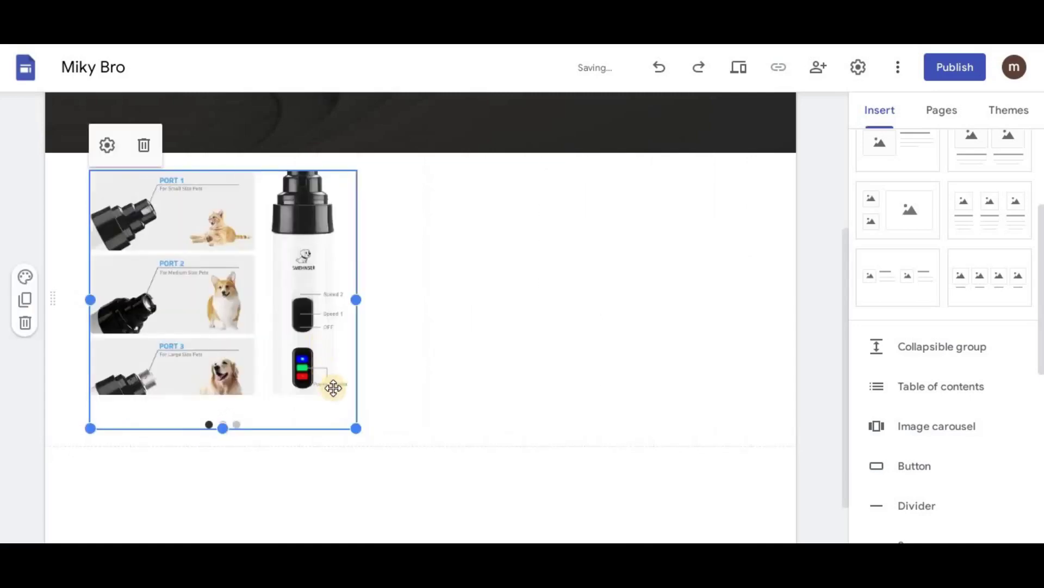
left_click_drag(356, 430, 315, 422)
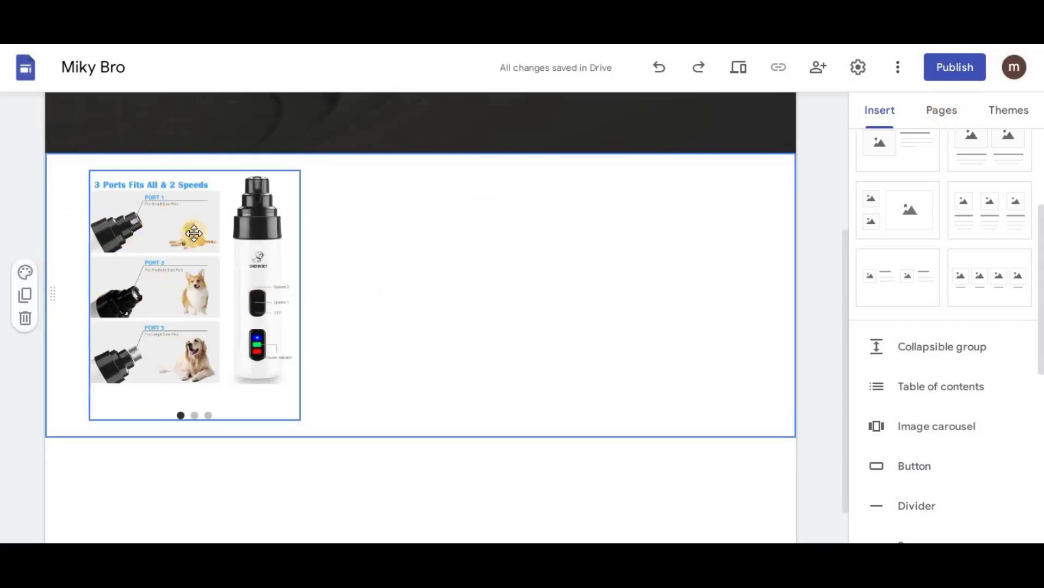
- Try section colors Style 2 and Style 3 on the carousel section, and return it to Style 2
left_click(21, 275)
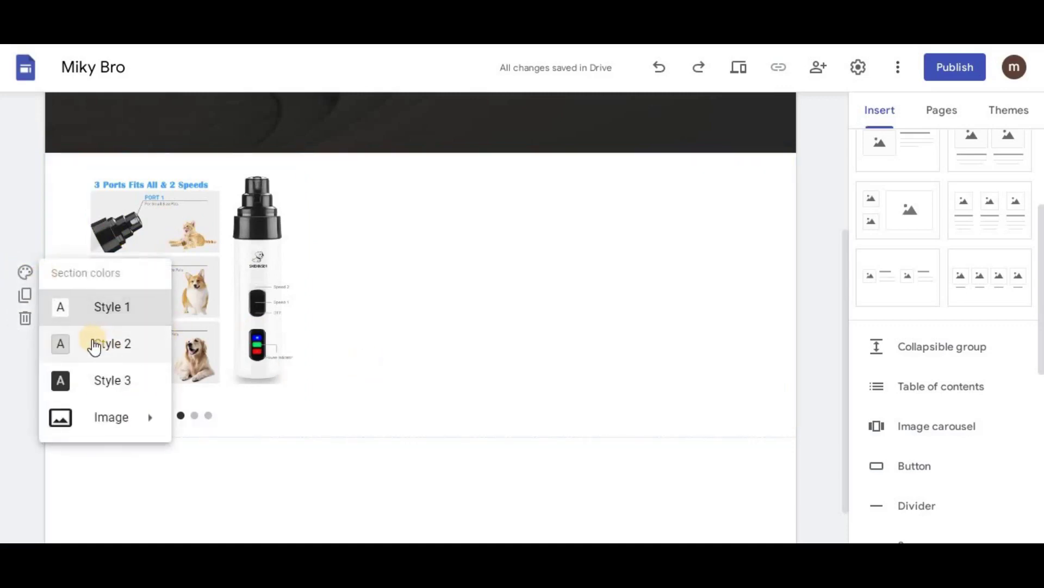
left_click(93, 342)
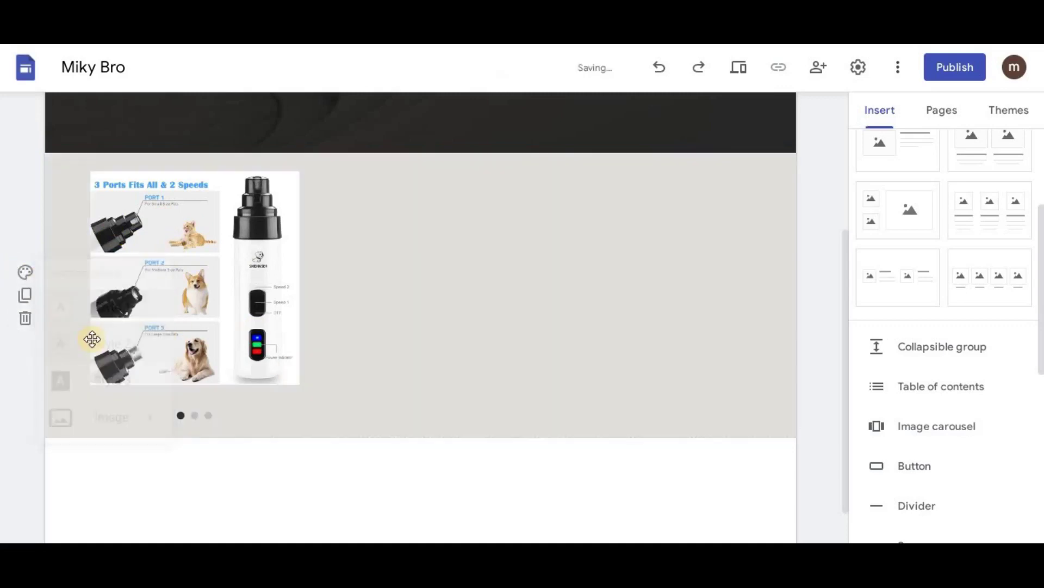
left_click(25, 272)
left_click(61, 380)
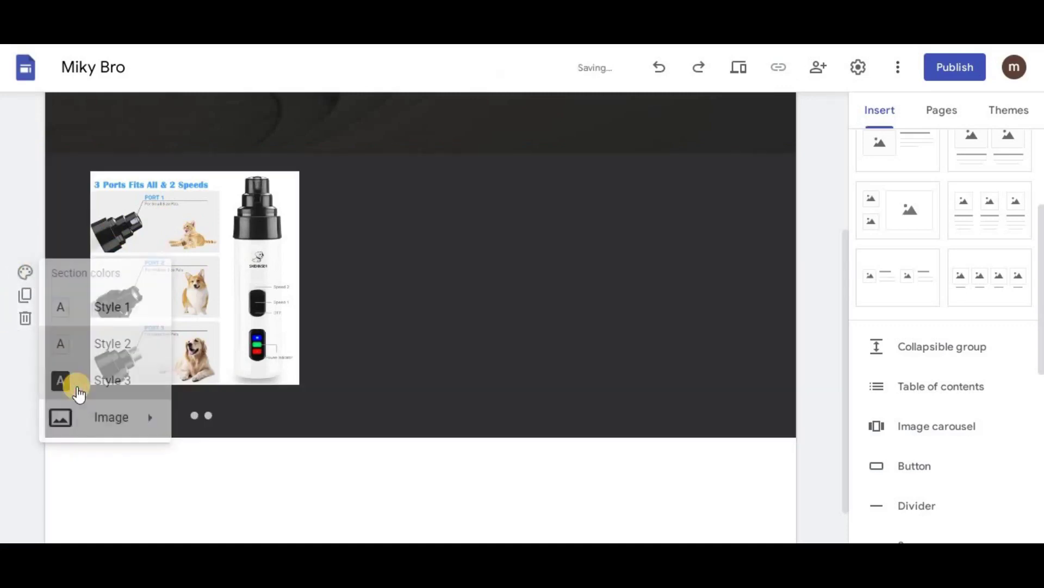
left_click(25, 272)
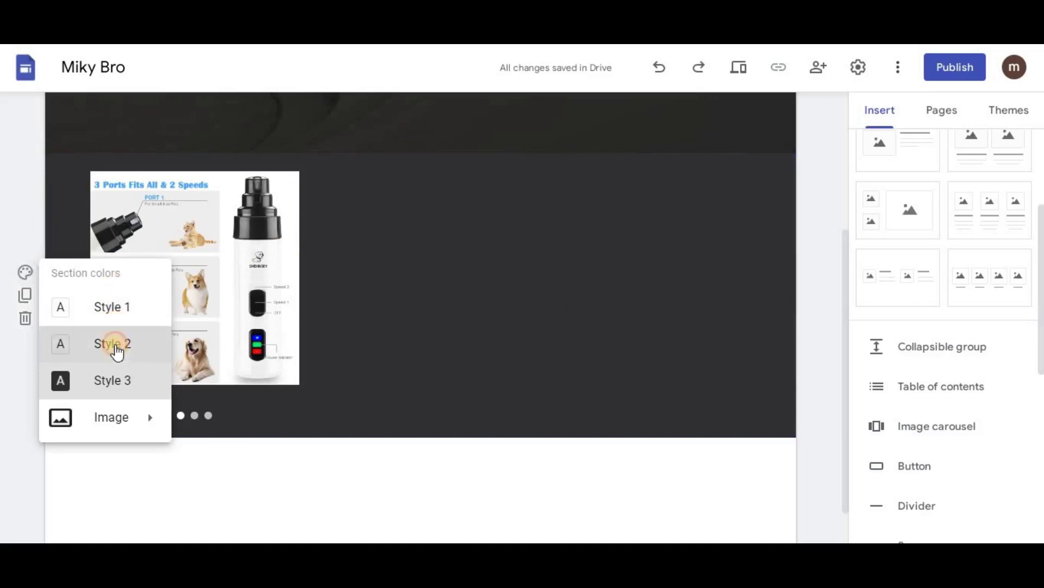
left_click(117, 346)
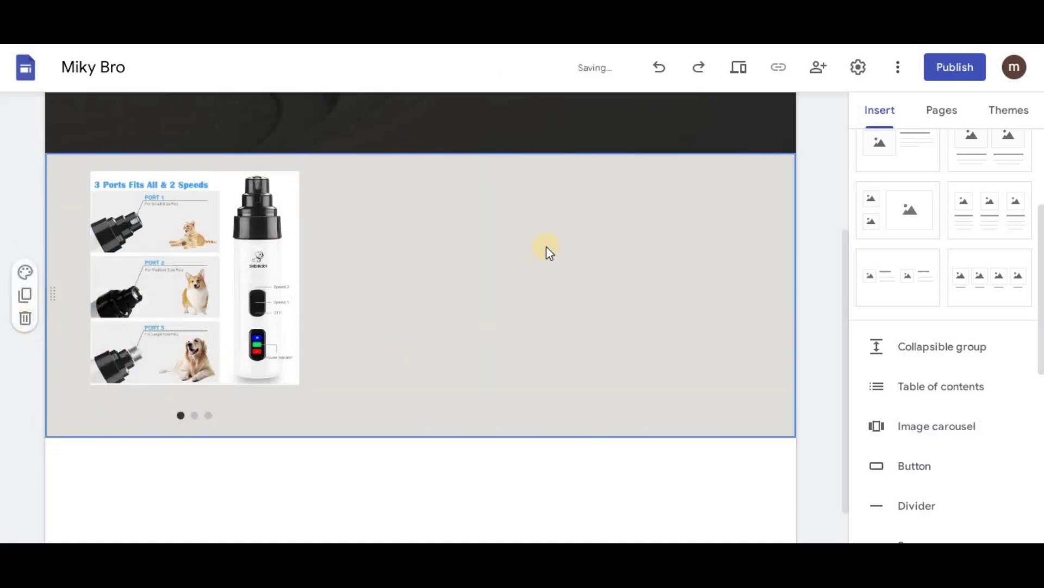
left_click(25, 272)
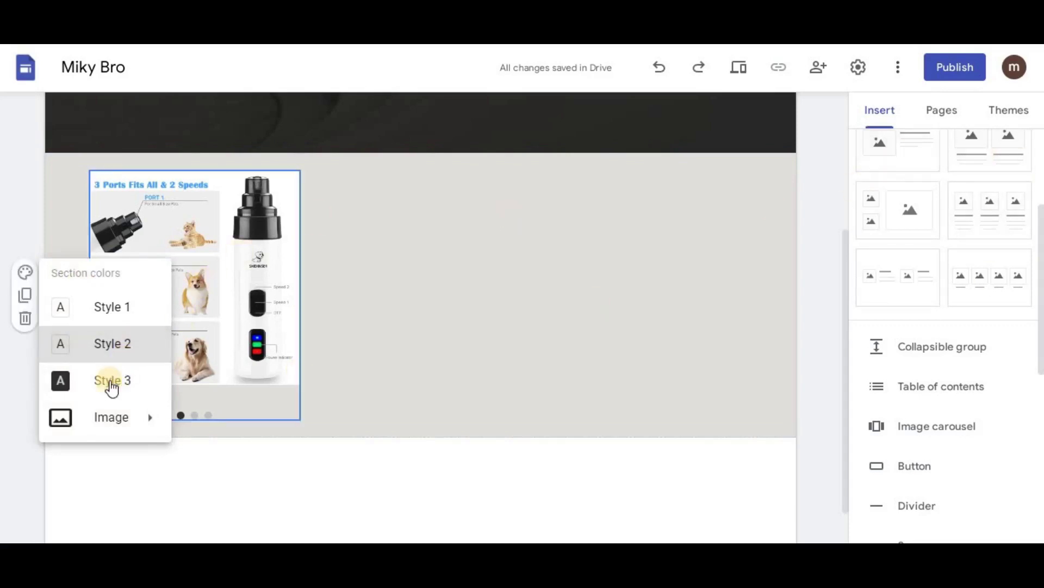
- Give the site's Diplomat theme the custom dark red color #8d1515
left_click(993, 113)
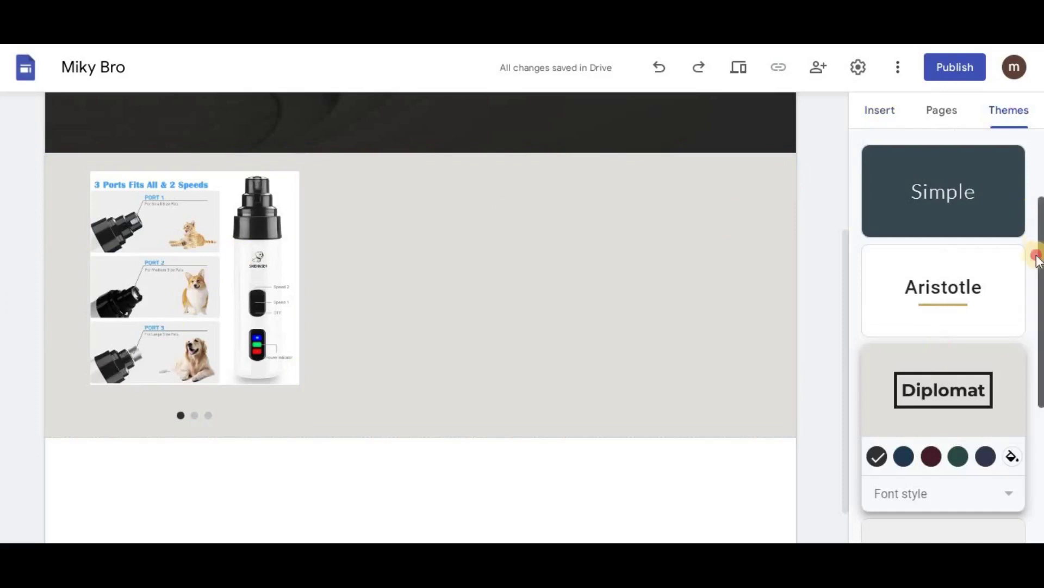
scroll(1019, 335, "down", 3)
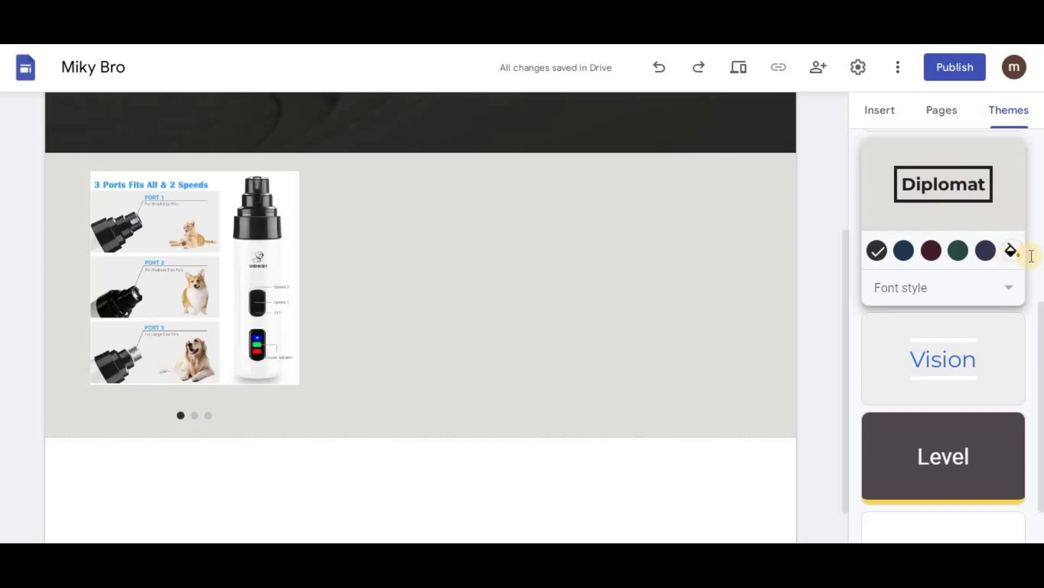
left_click(1012, 251)
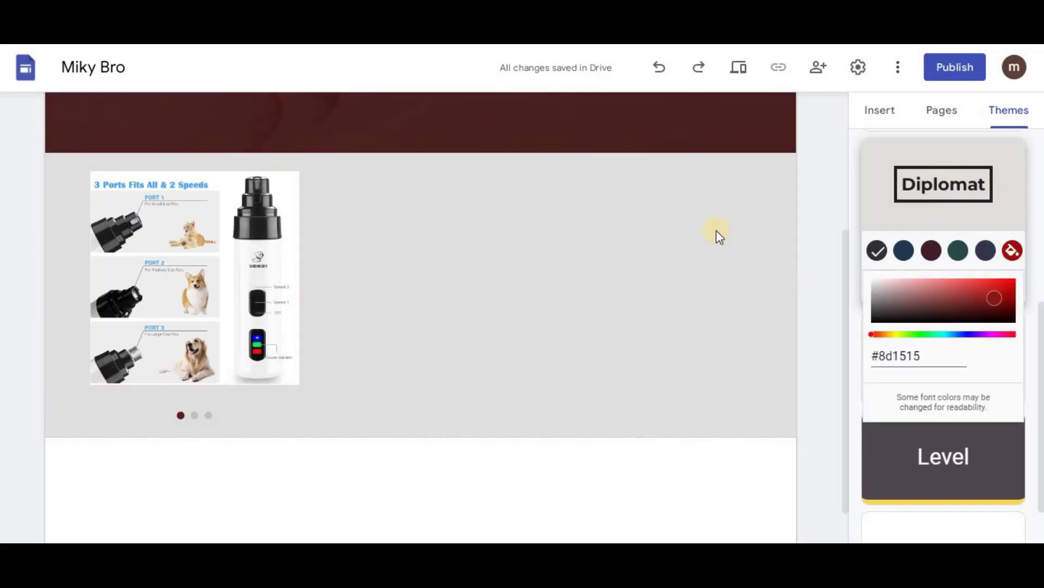
- Apply section color Style 3 to the image carousel section
mouse_move(24, 278)
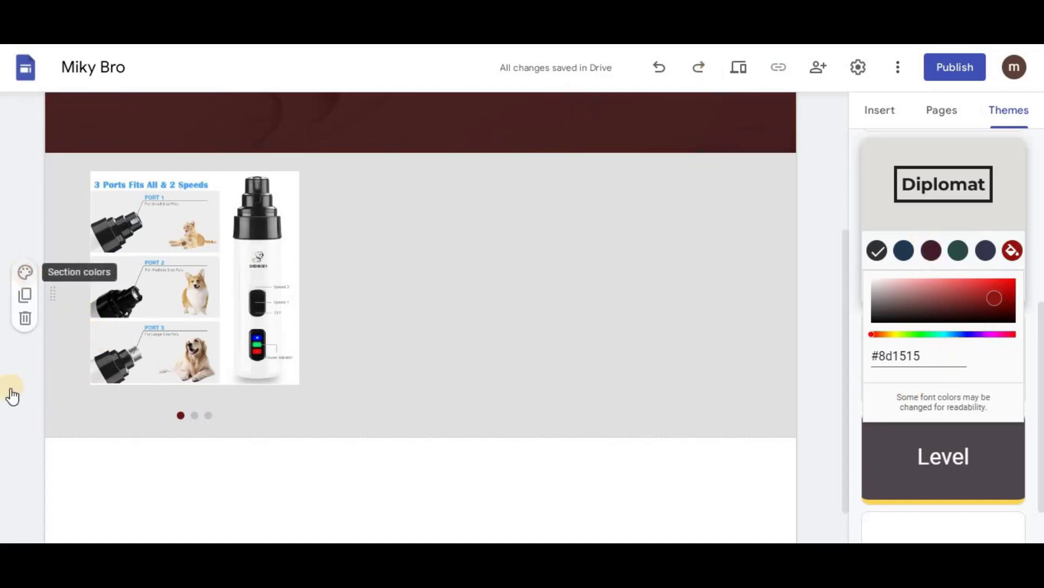
left_click(25, 274)
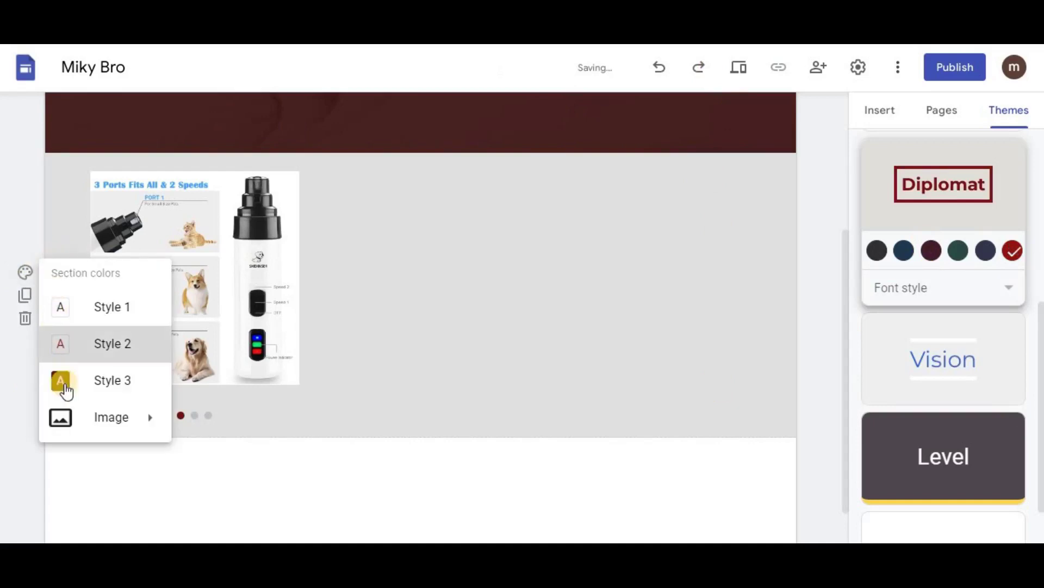
left_click(65, 379)
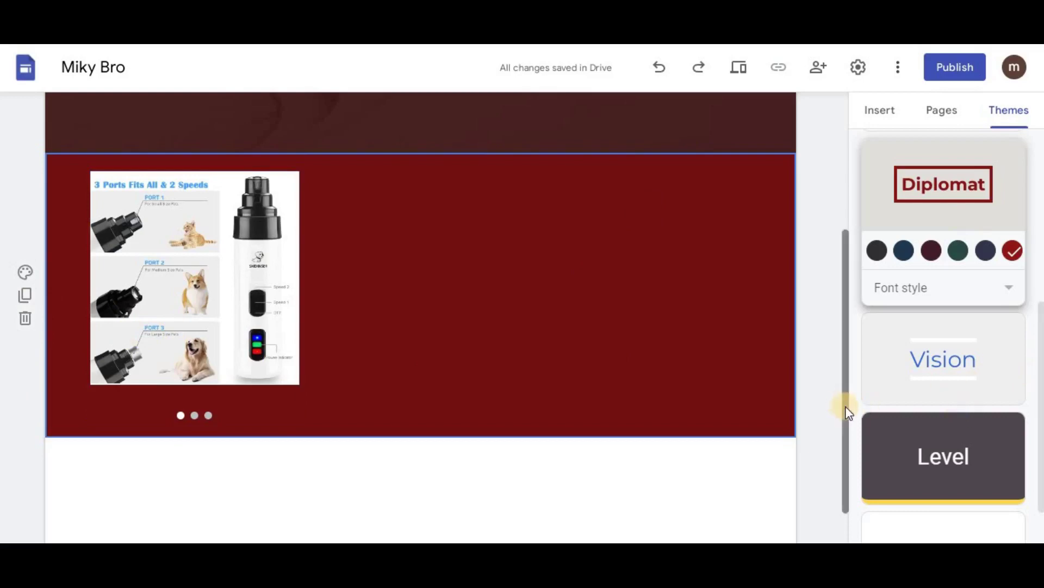
- Insert a text box, move it into the red section beside the image carousel, and open it for editing
left_click(869, 124)
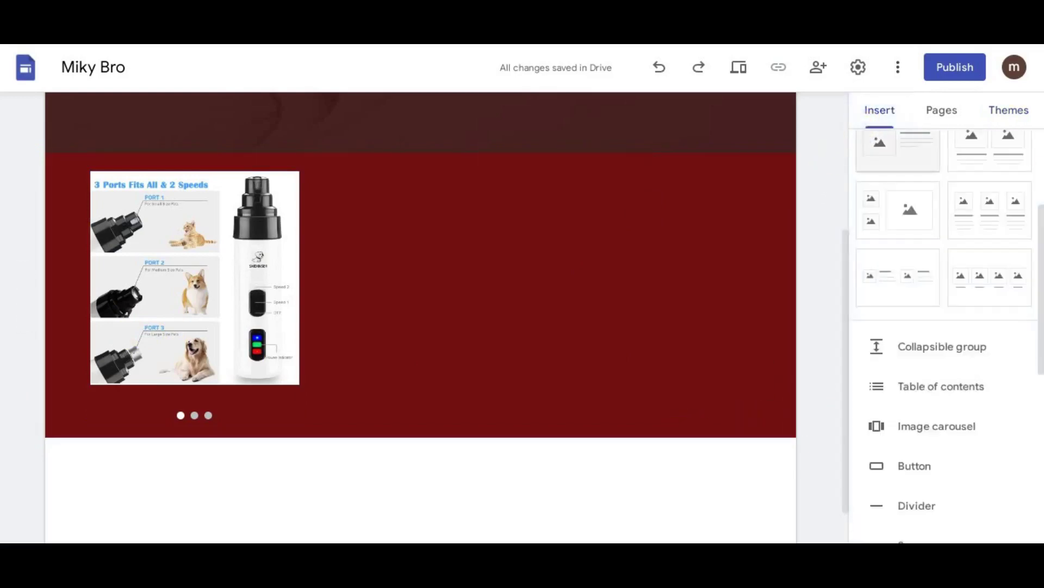
left_click(176, 308)
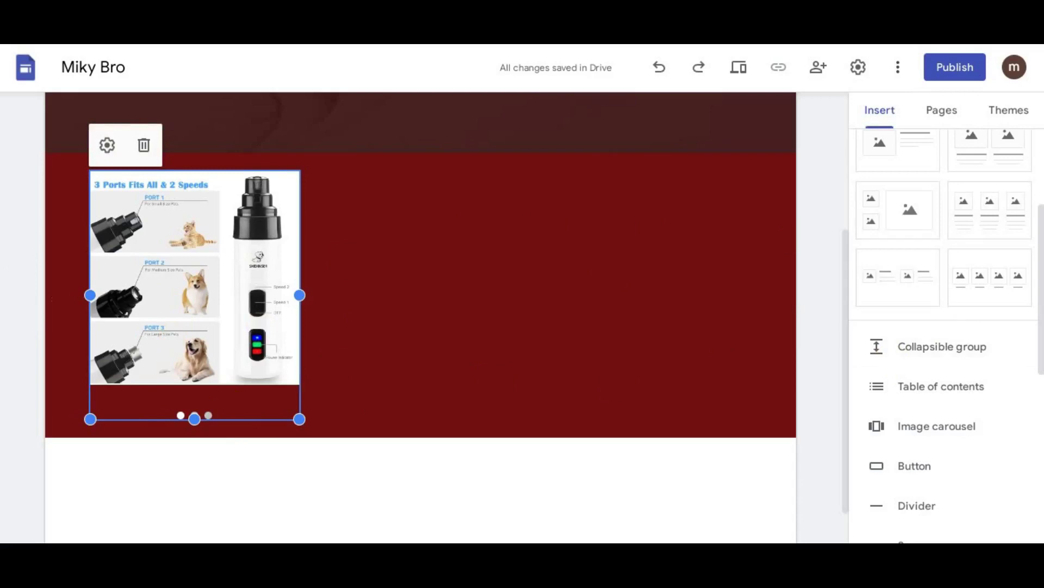
scroll(941, 347, "up", 4)
left_click(884, 158)
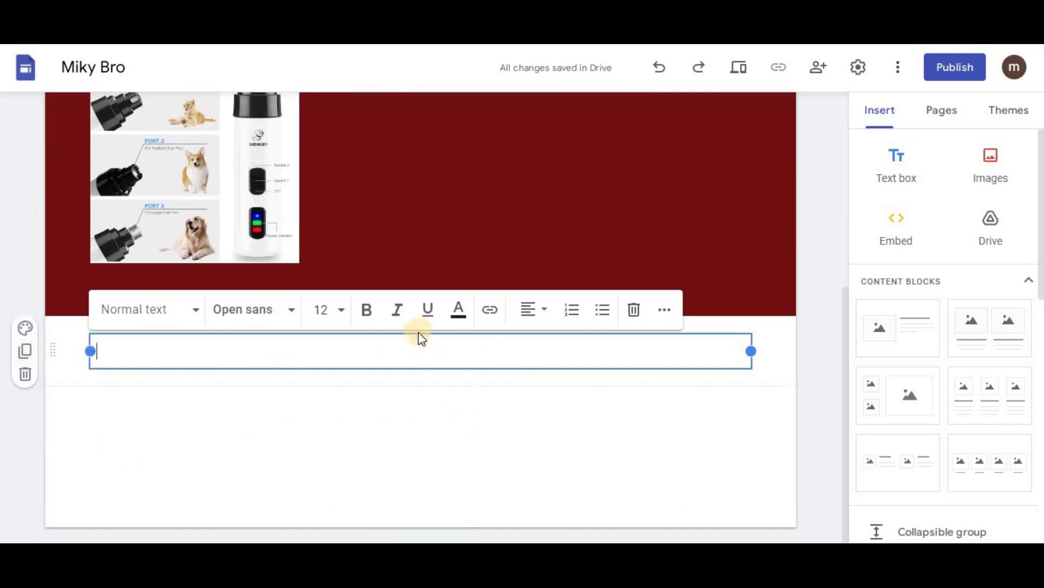
left_click_drag(422, 335, 424, 333)
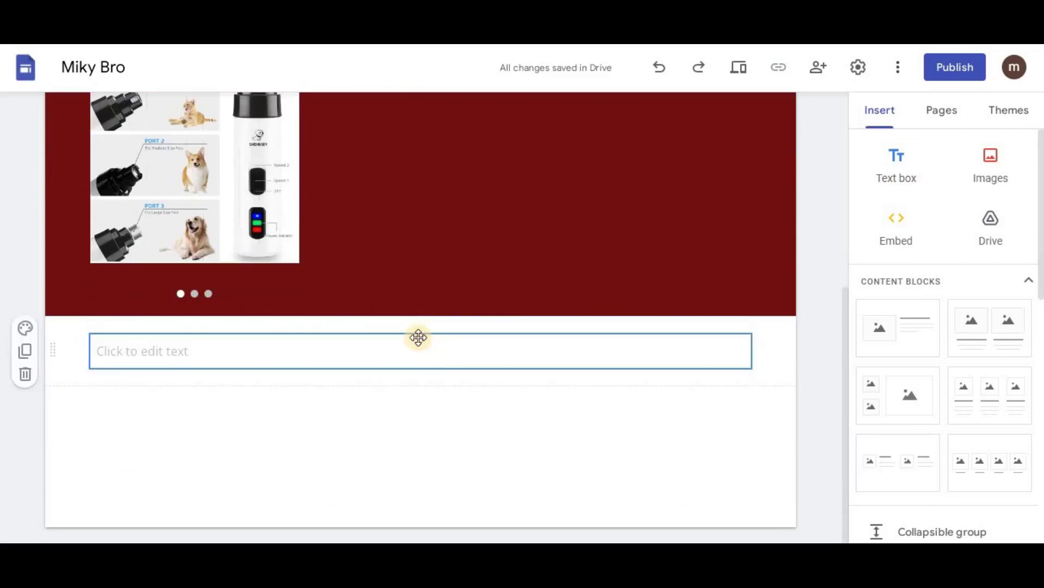
left_click_drag(444, 266, 450, 219)
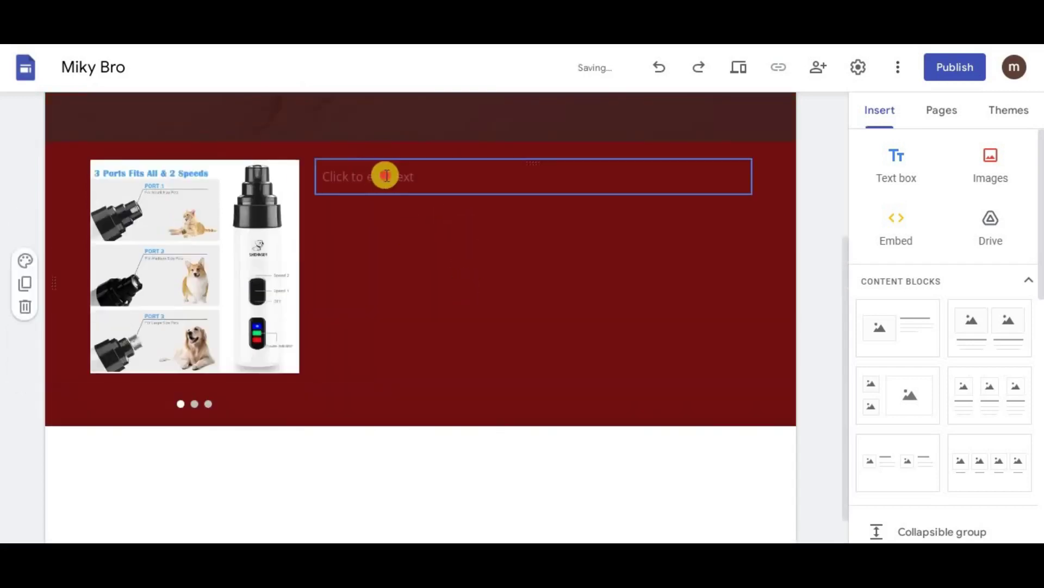
left_click(412, 172)
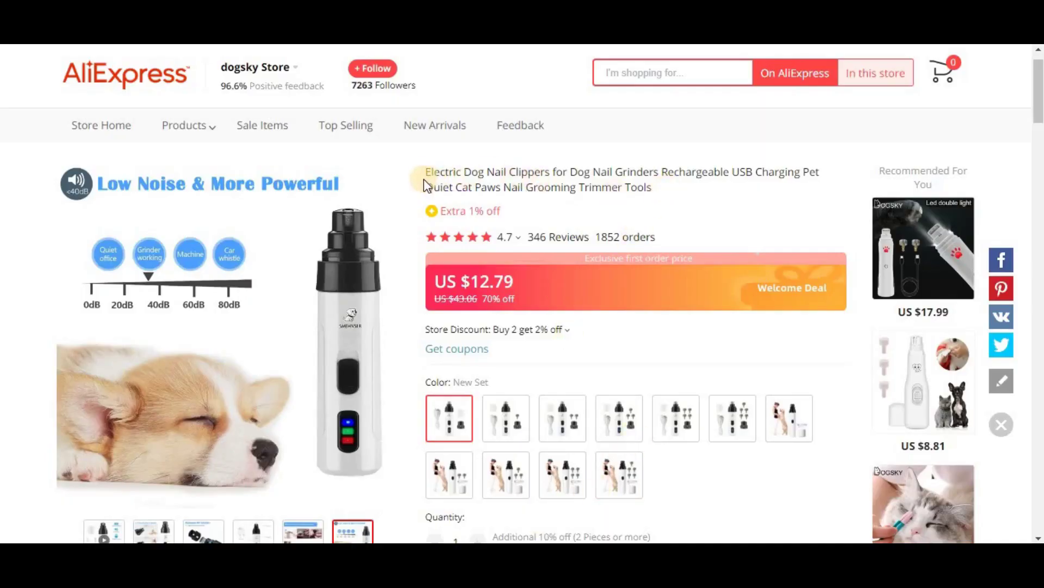
- Copy "Electric Dog Nail Clippers for Dog Nail Grinders Rechargeable" from the AliExpress product title and paste it into the Google Sites text box beside the carousel
left_click_drag(425, 174, 579, 173)
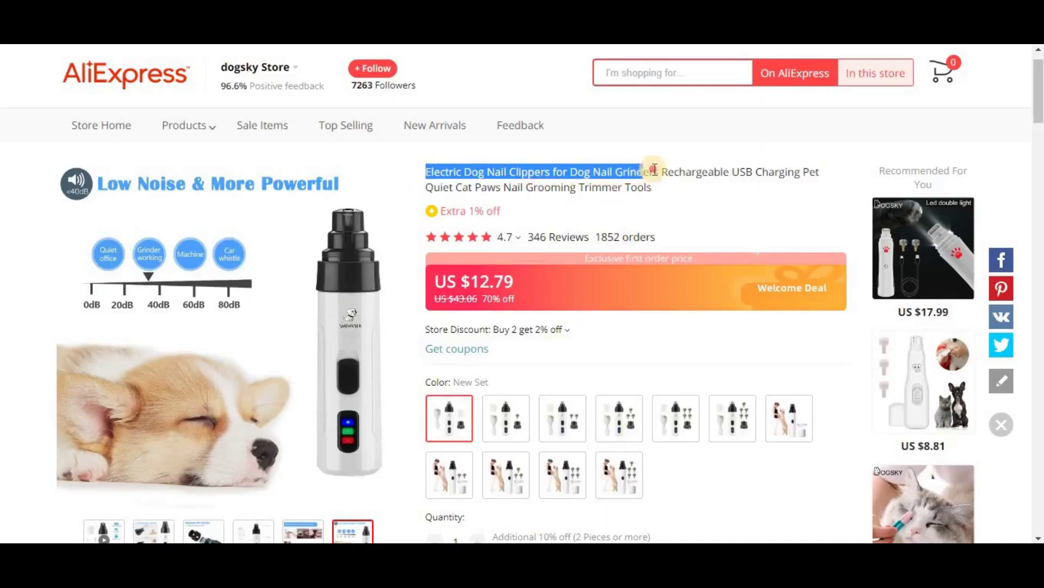
left_click_drag(688, 165, 740, 165)
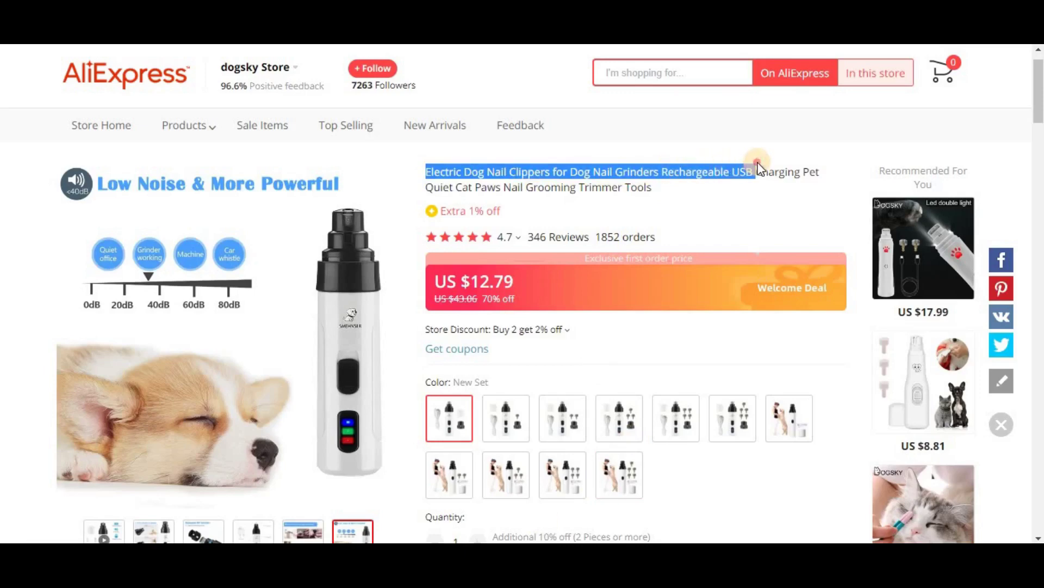
right_click(739, 185)
left_click_drag(760, 168, 697, 164)
left_click(429, 172)
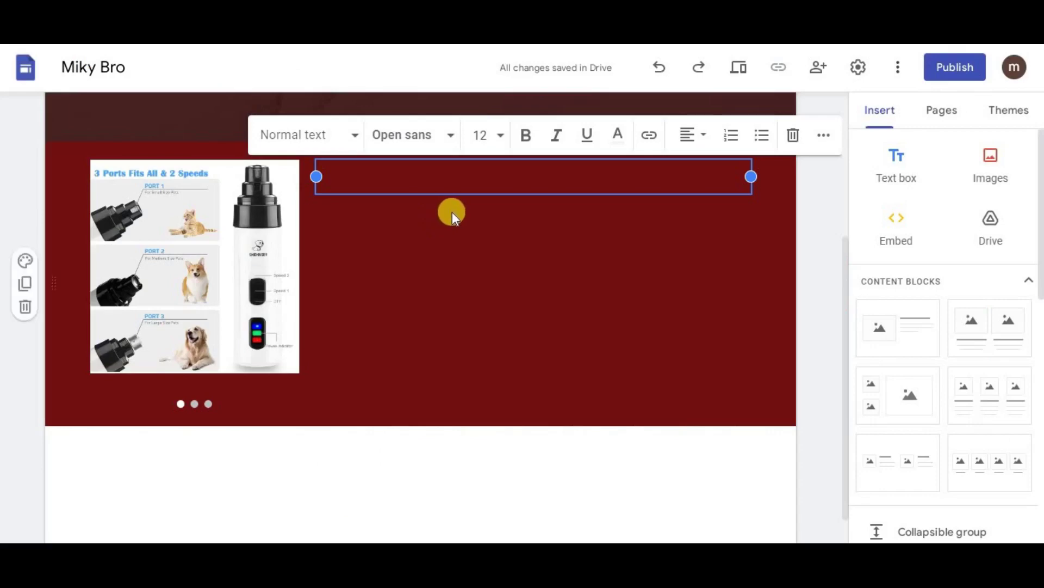
key("ctrl+v")
- Color the pasted product title text white and center-align it in its text box
left_click_drag(661, 171, 318, 143)
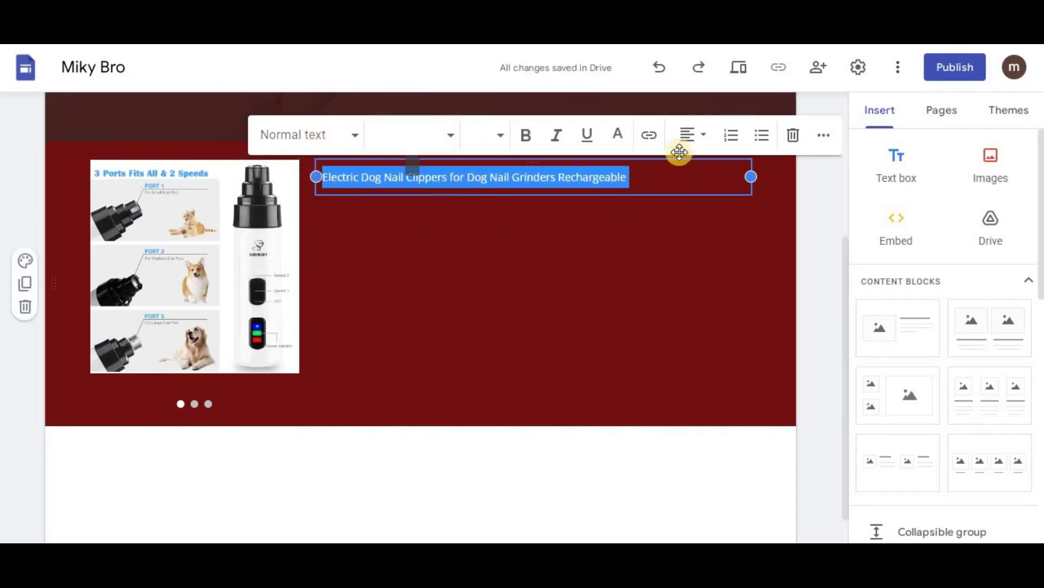
left_click(618, 135)
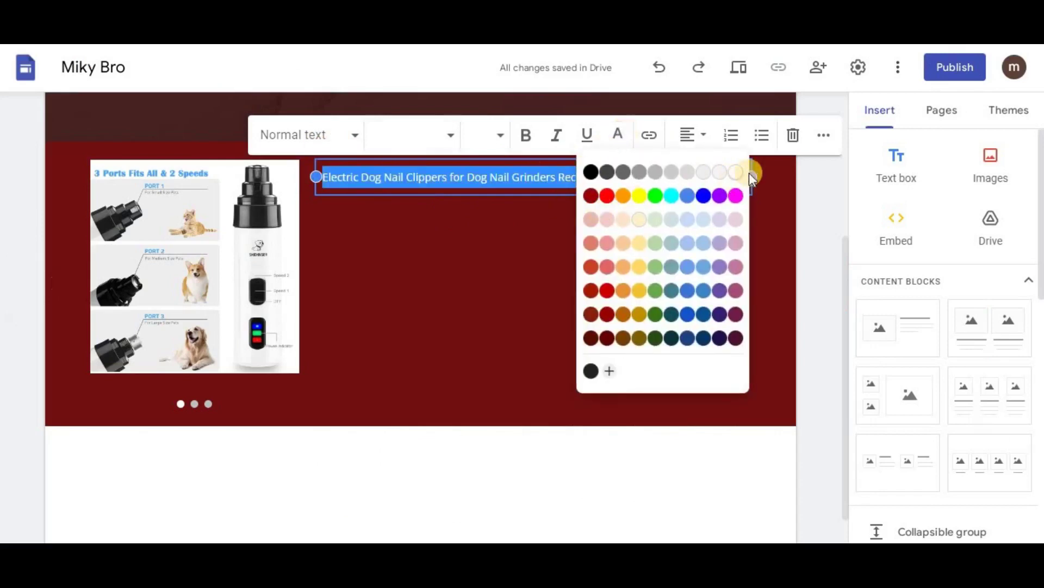
left_click(736, 173)
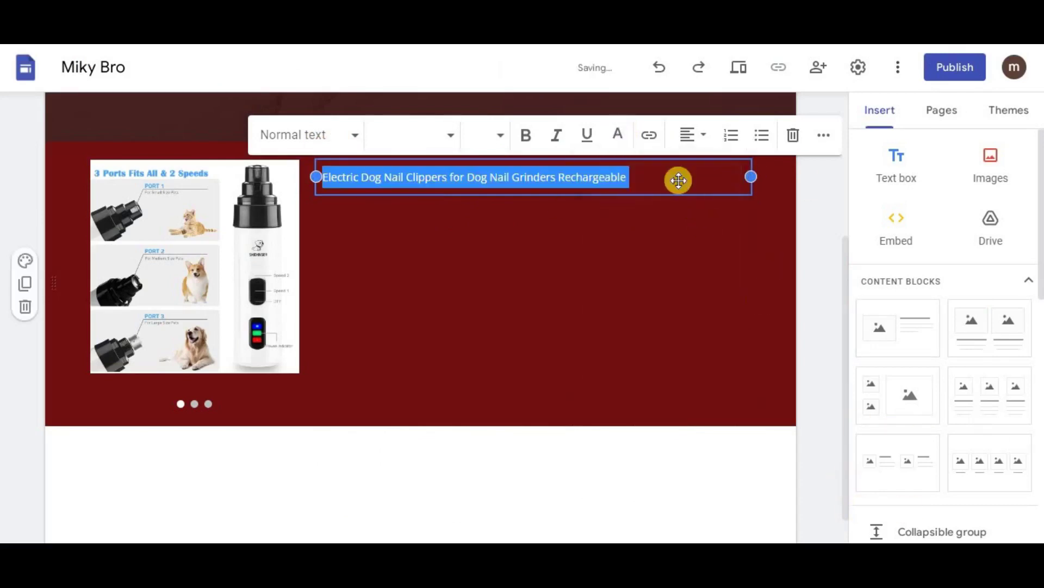
left_click(671, 179)
left_click_drag(671, 179, 315, 168)
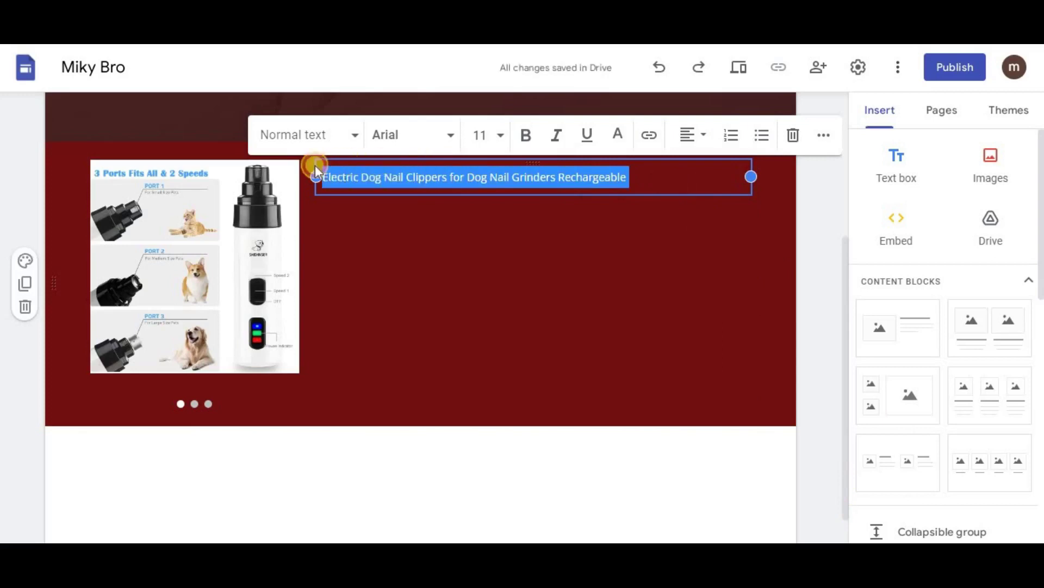
left_click(703, 140)
left_click(701, 215)
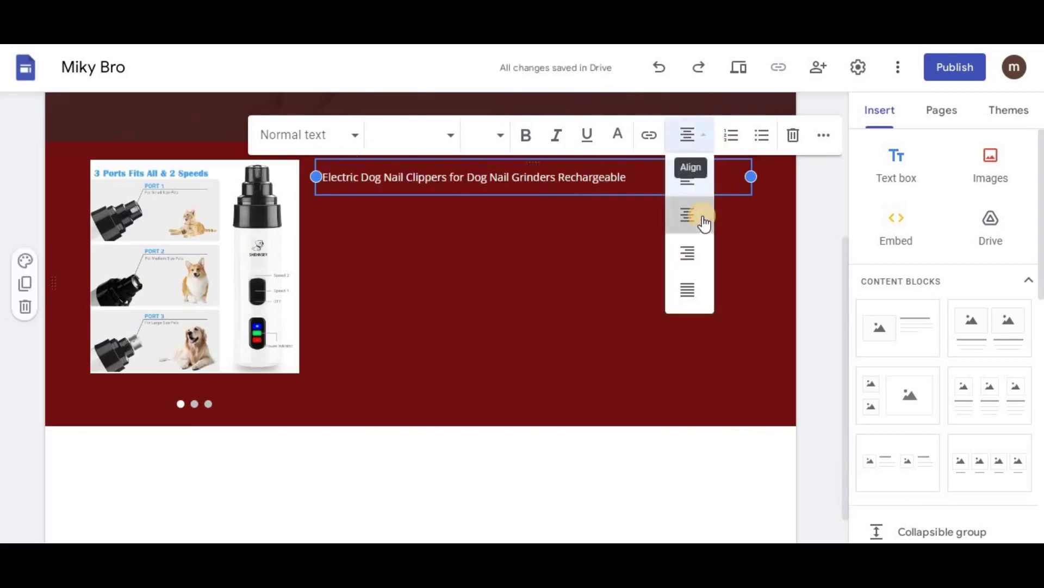
- Apply the Title text style to the product name and set its font size to 30
left_click(342, 134)
left_click(303, 216)
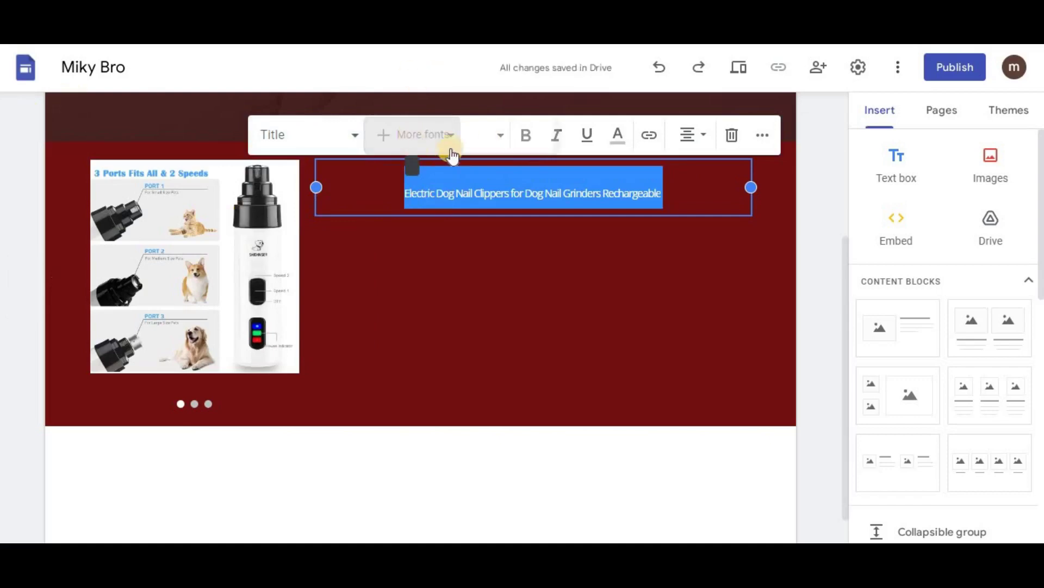
left_click(451, 136)
left_click(494, 132)
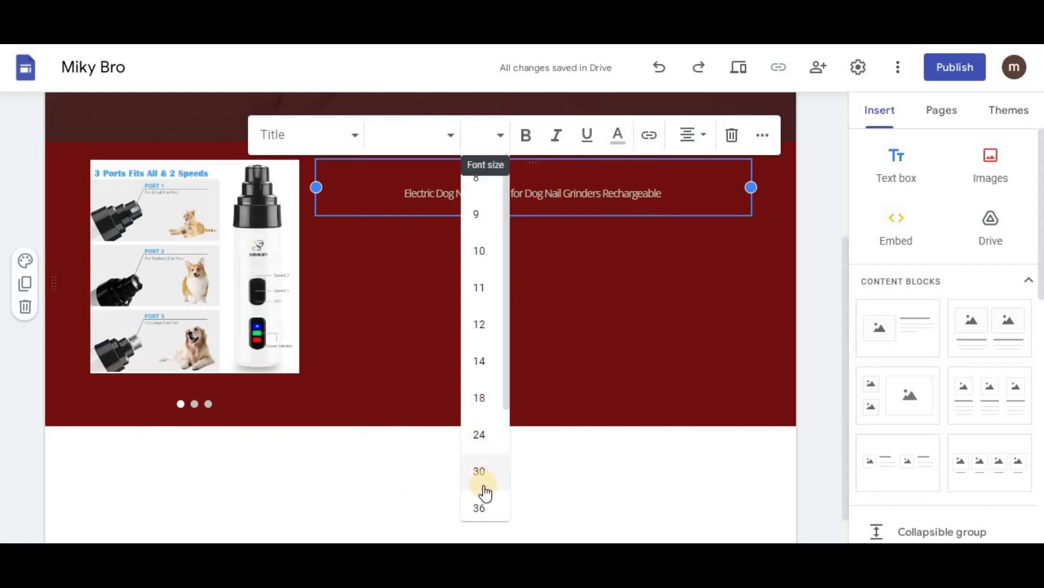
left_click(480, 472)
left_click(589, 372)
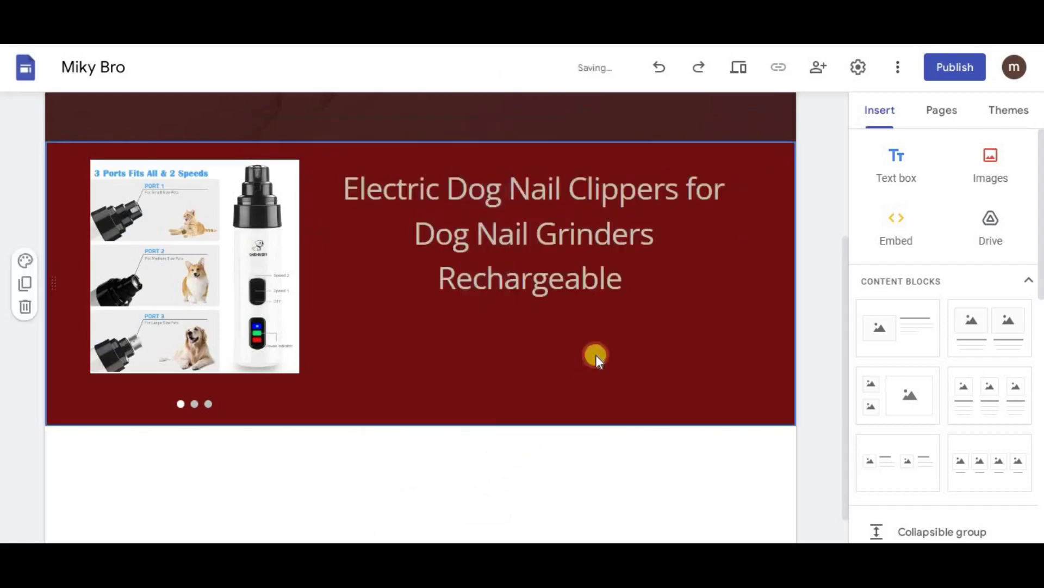
- Set the font size of the whole product title to 24
left_click(607, 285)
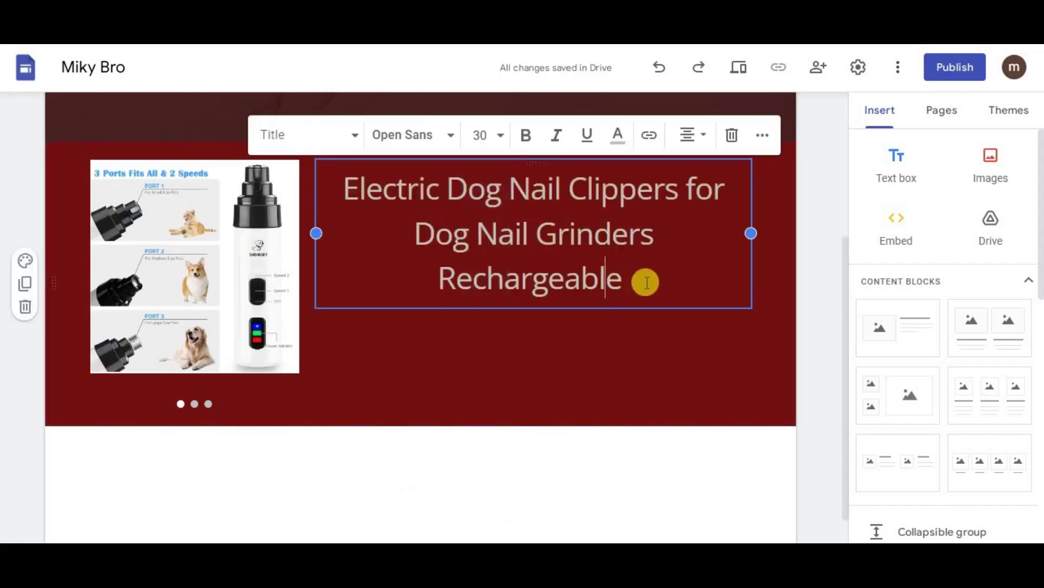
left_click_drag(653, 287, 426, 169)
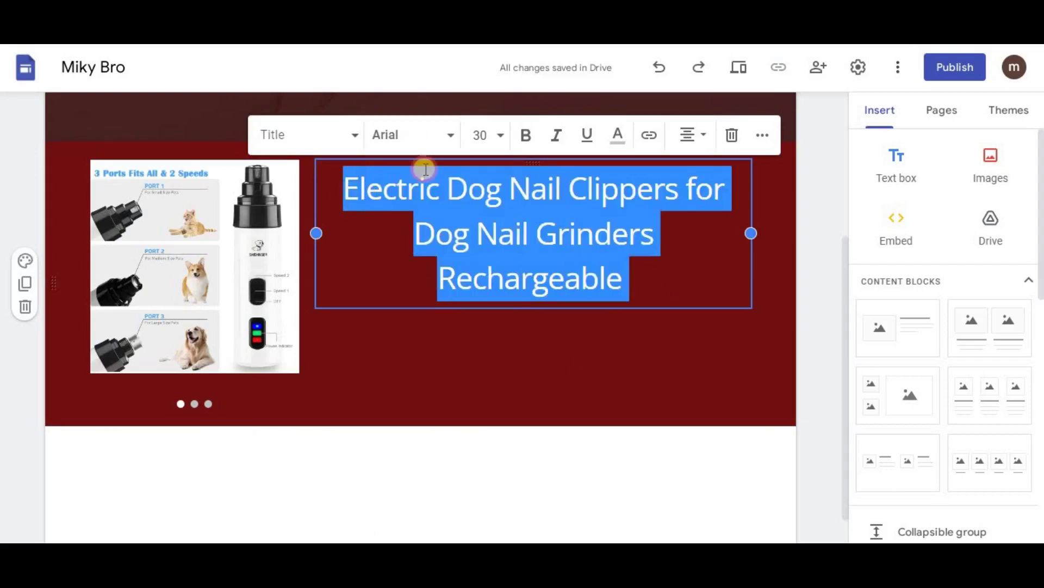
left_click(483, 134)
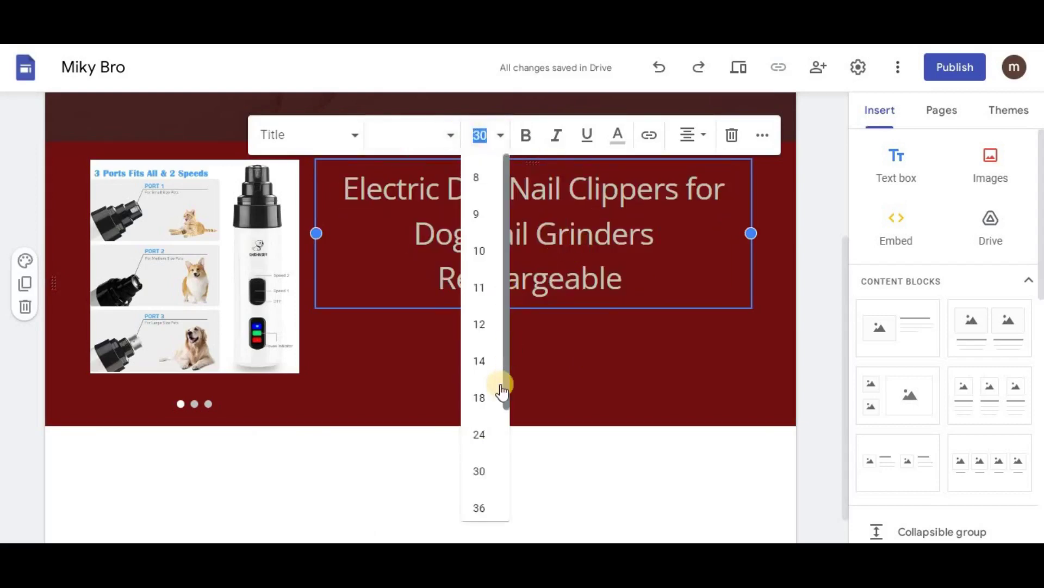
left_click(489, 434)
left_click(612, 317)
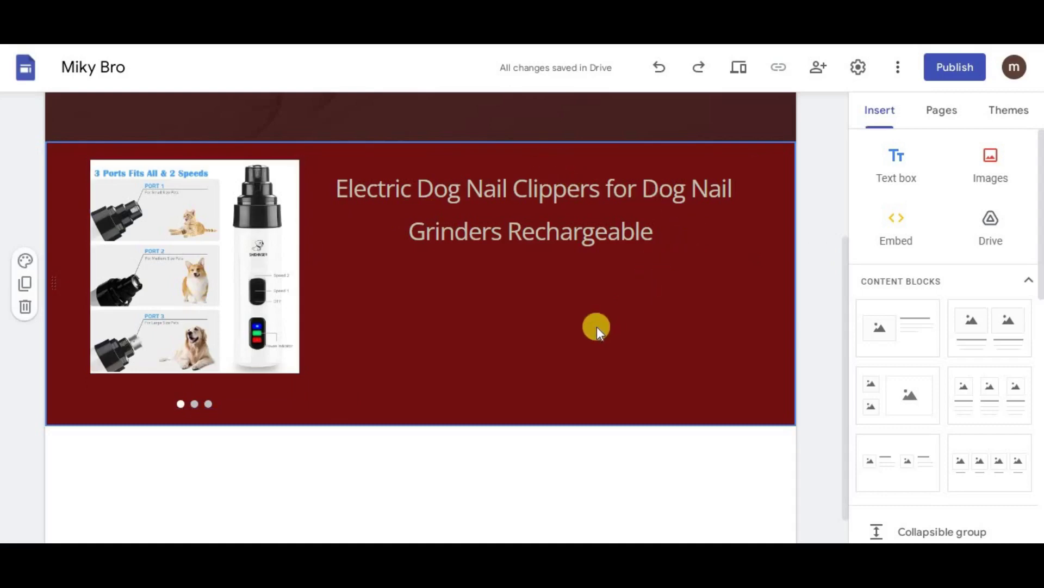
- Insert a divider between the Home header and the red carousel section
scroll(844, 319, "up", 2)
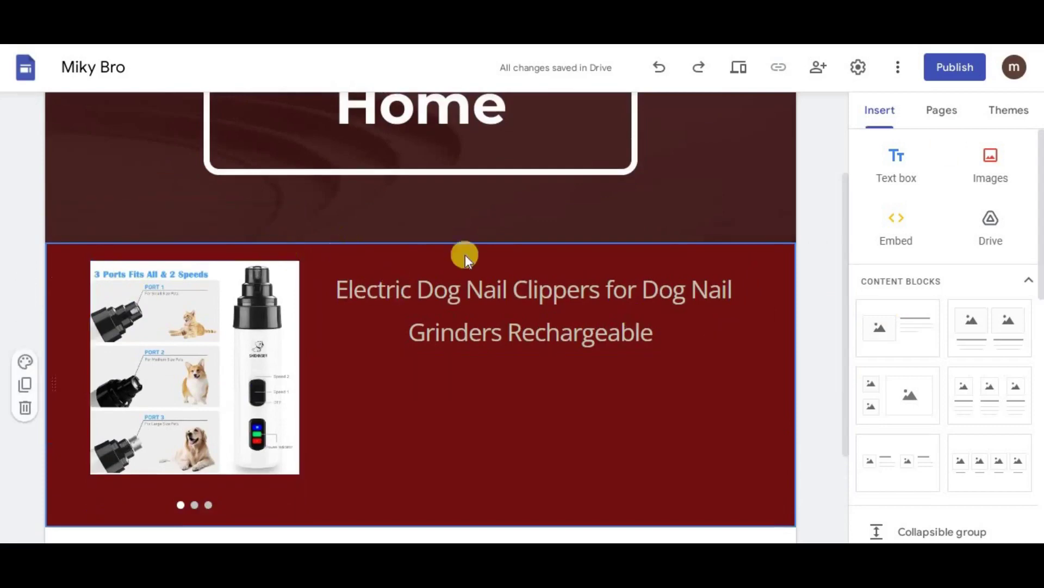
left_click(735, 158)
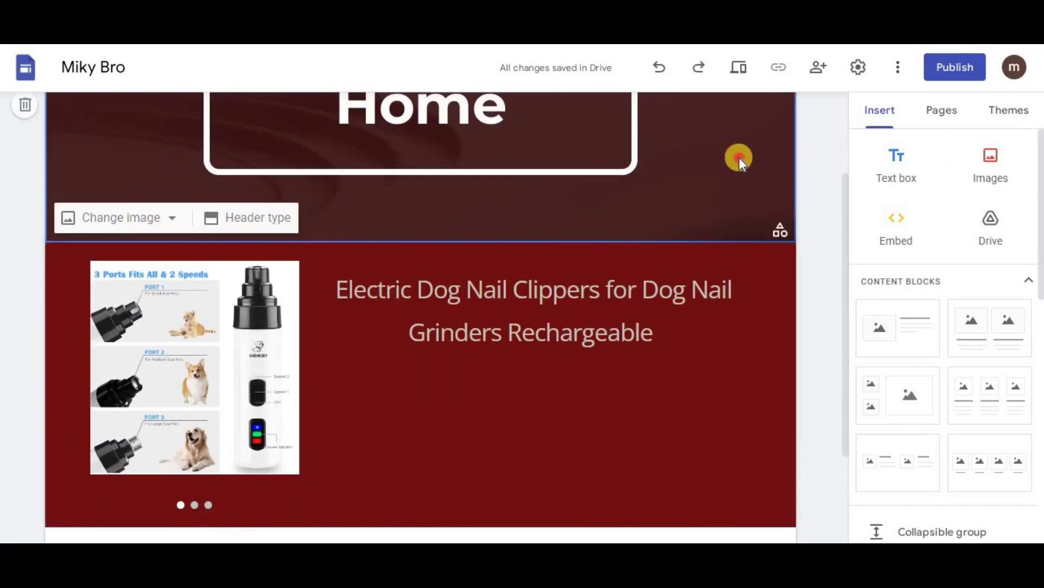
double_click(756, 302)
left_click(751, 184)
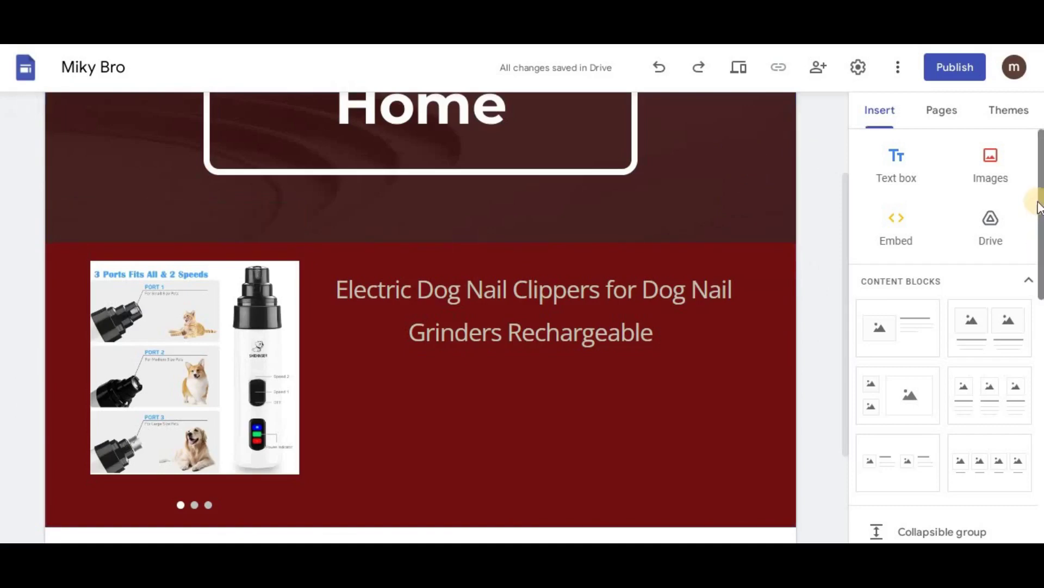
left_click_drag(1036, 223, 1036, 318)
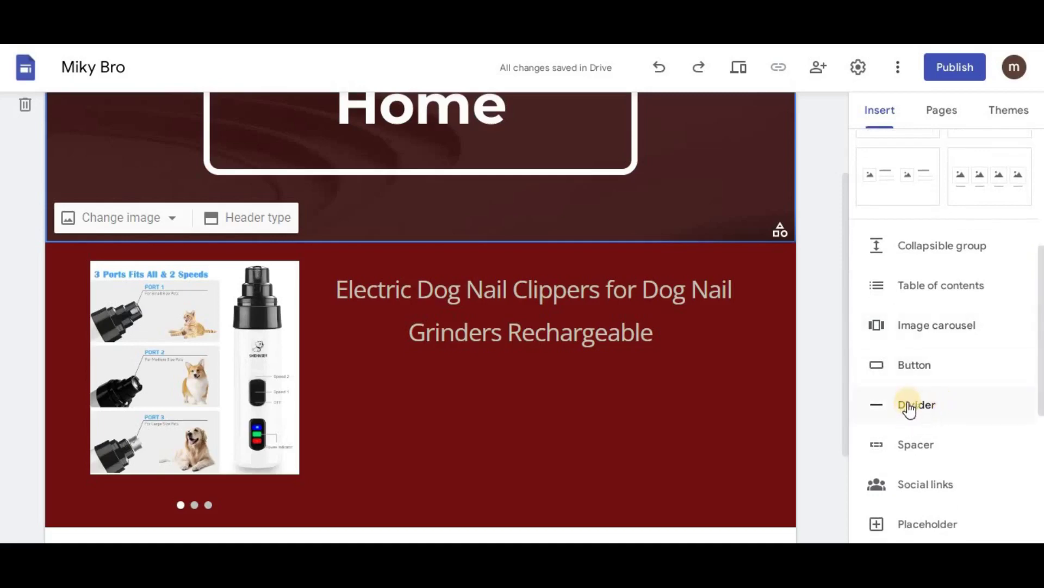
left_click(910, 409)
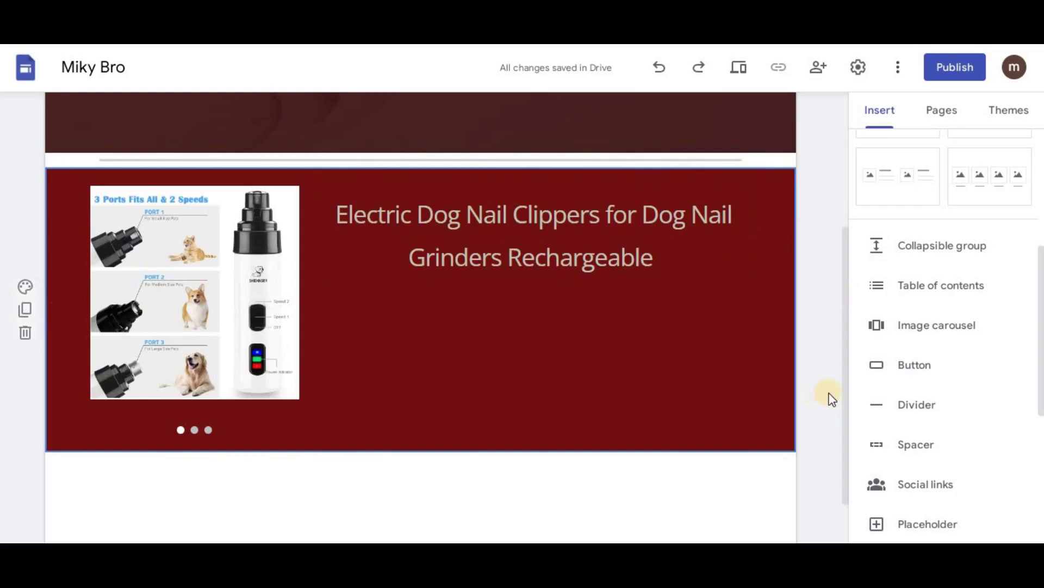
- Insert a new text box and move it into the red section beneath the product title
left_click_drag(846, 401, 848, 436)
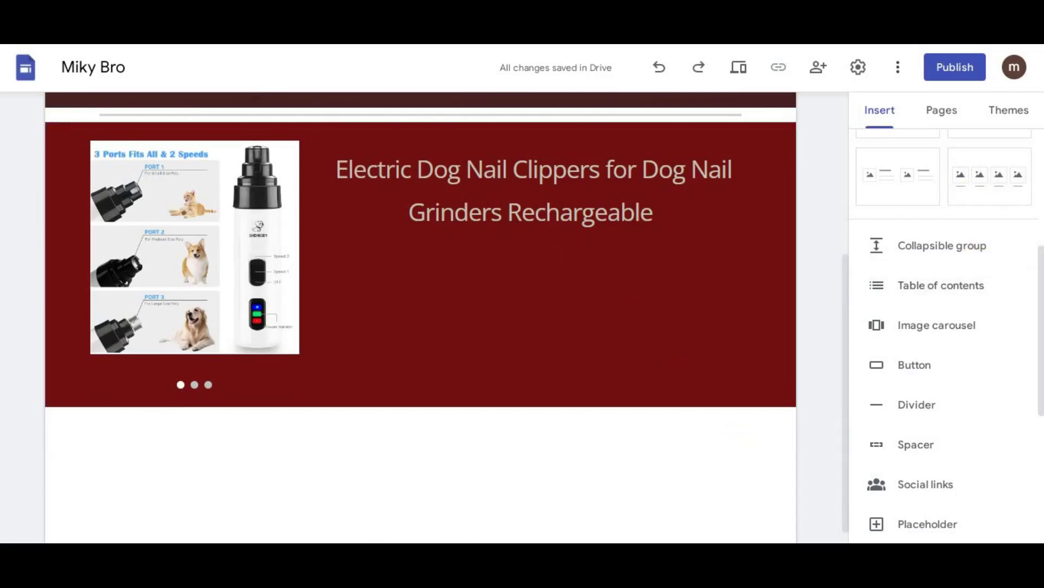
left_click_drag(1038, 245, 1037, 239)
scroll(1037, 239, "up", 5)
left_click(897, 161)
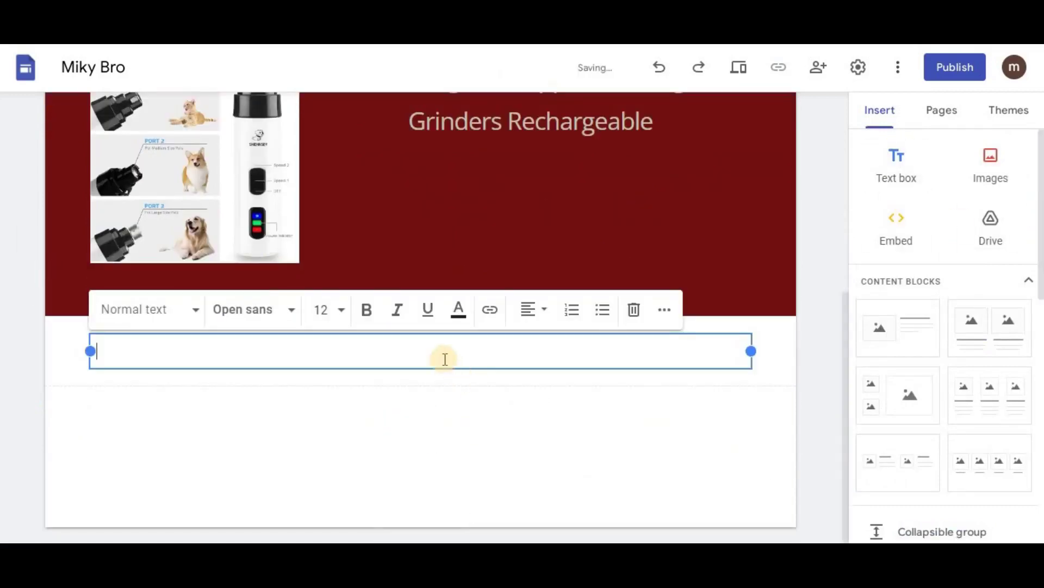
left_click(438, 396)
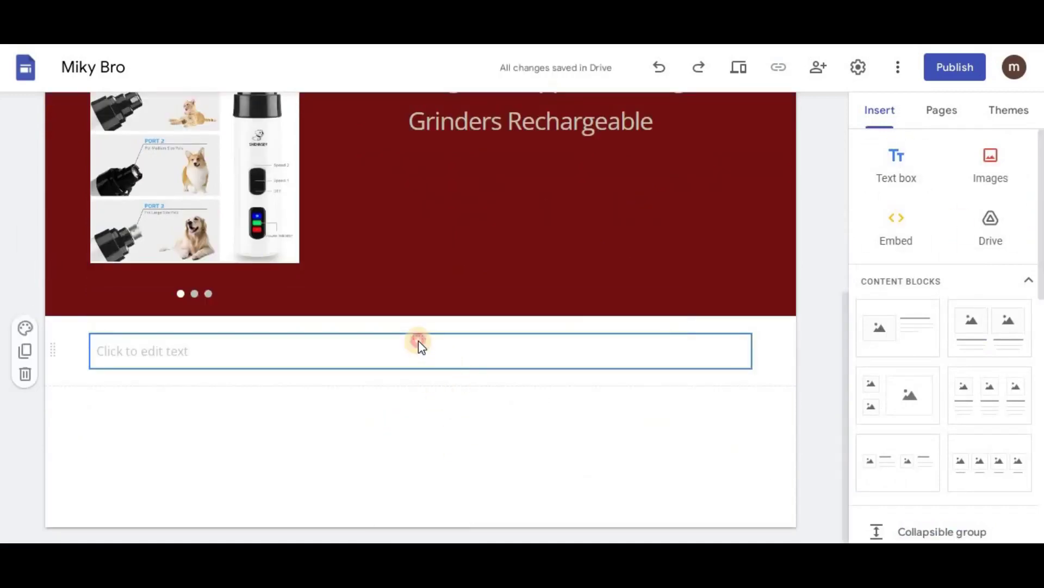
left_click(419, 341)
left_click_drag(419, 339, 489, 248)
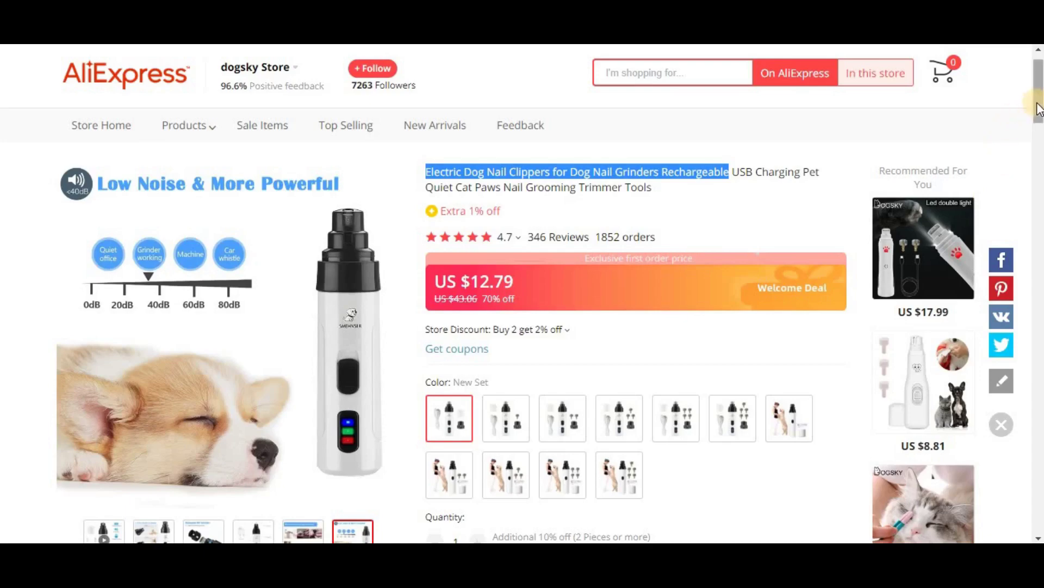
- Copy the text of the first customer review, beginning "The package came quickly", from the AliExpress product page
left_click_drag(1040, 109, 1038, 196)
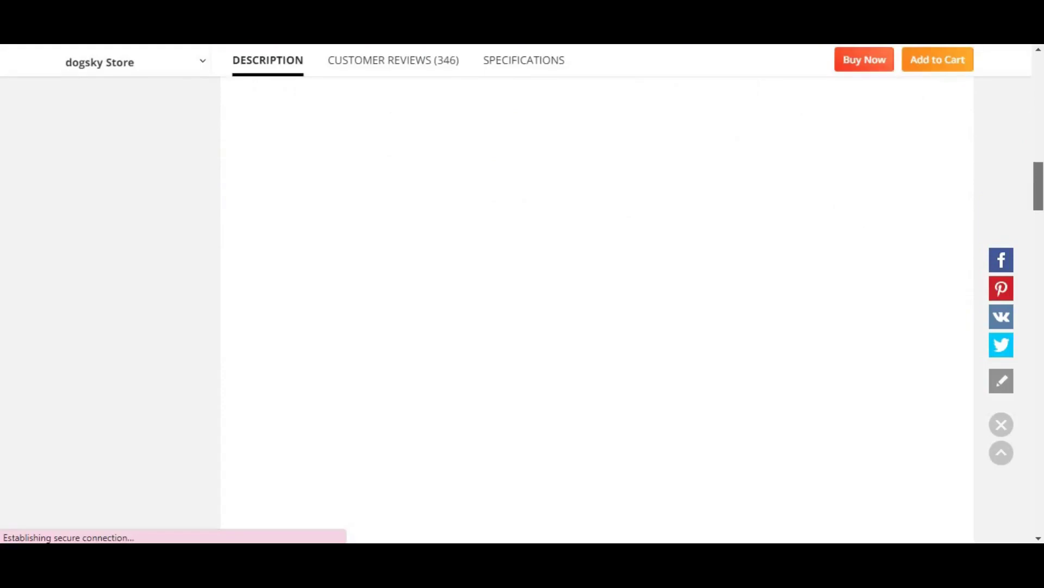
scroll(551, 243, "up", 5)
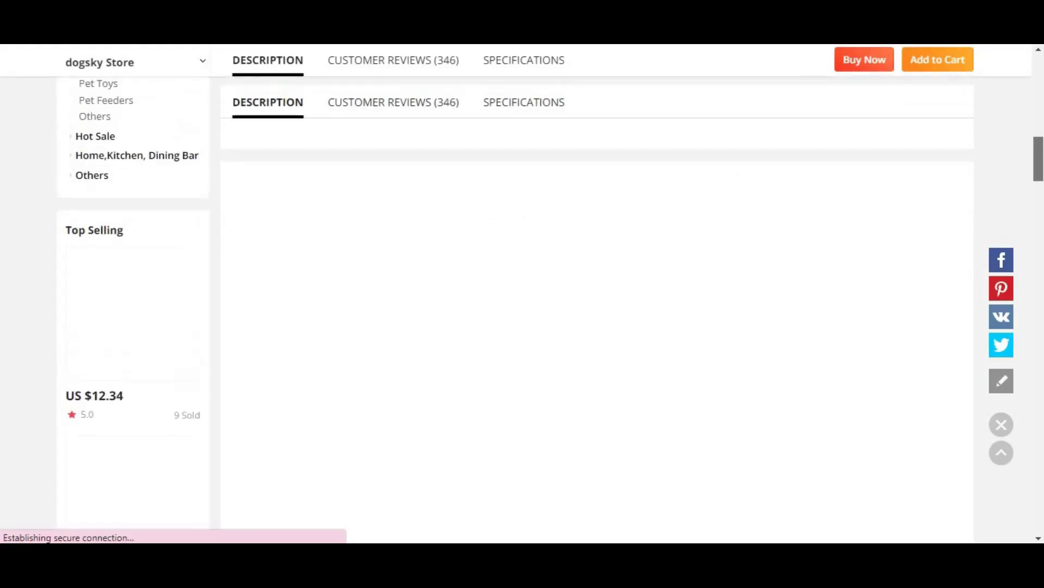
scroll(1039, 229, "down", 5)
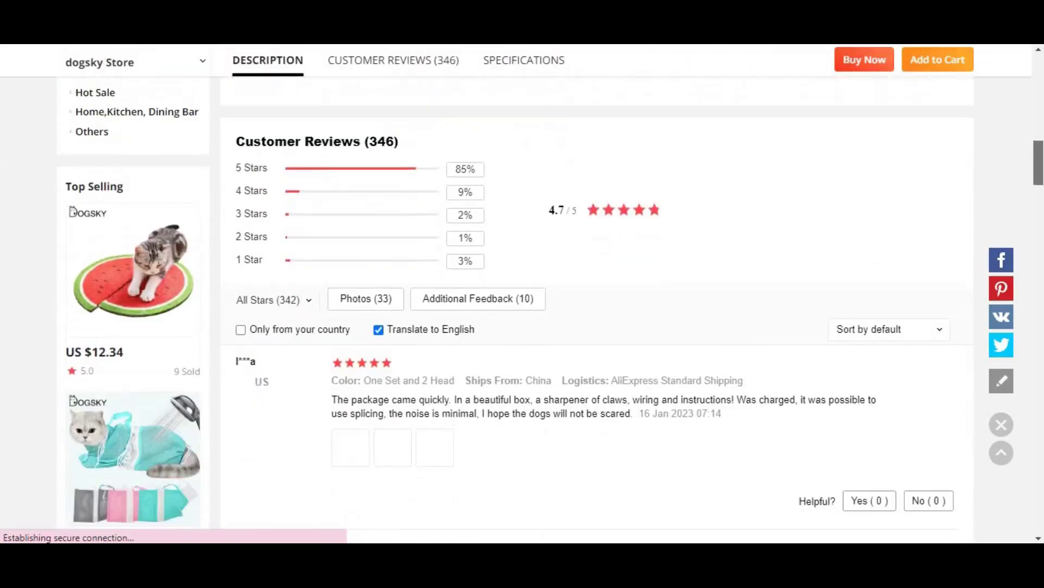
scroll(1039, 229, "up", 4)
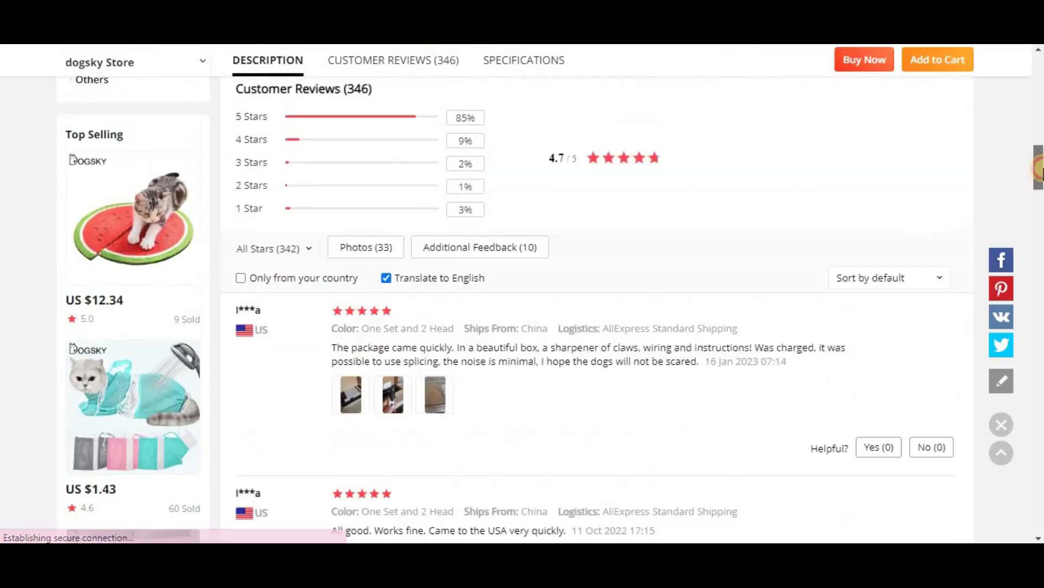
scroll(597, 294, "down", 10)
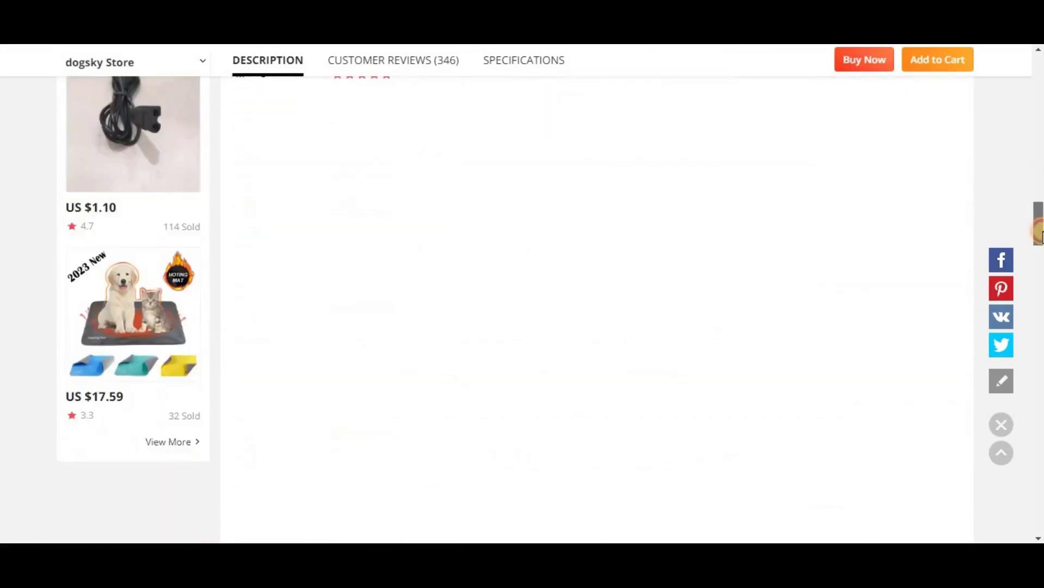
scroll(804, 275, "up", 7)
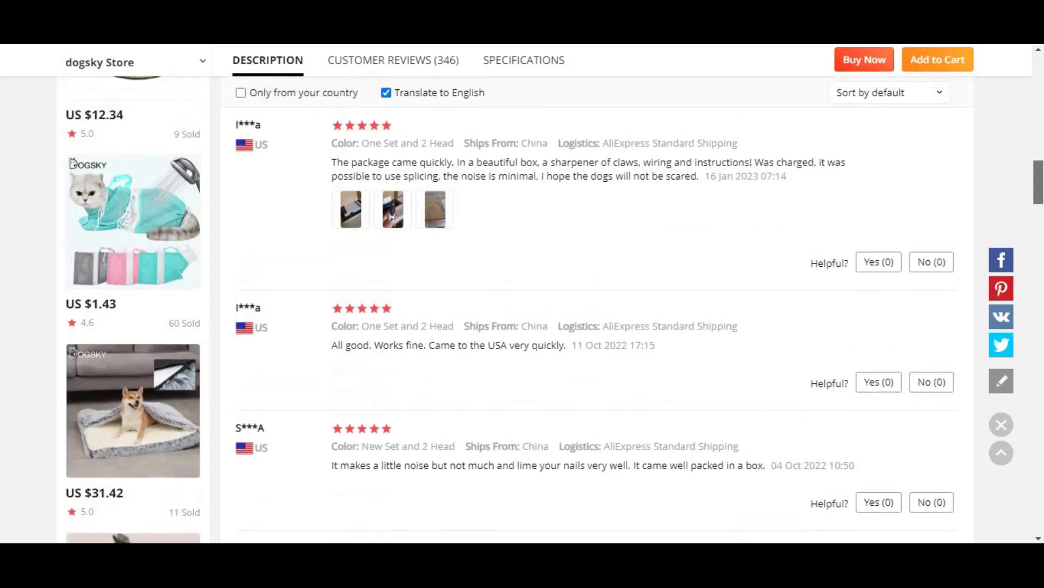
left_click(803, 270)
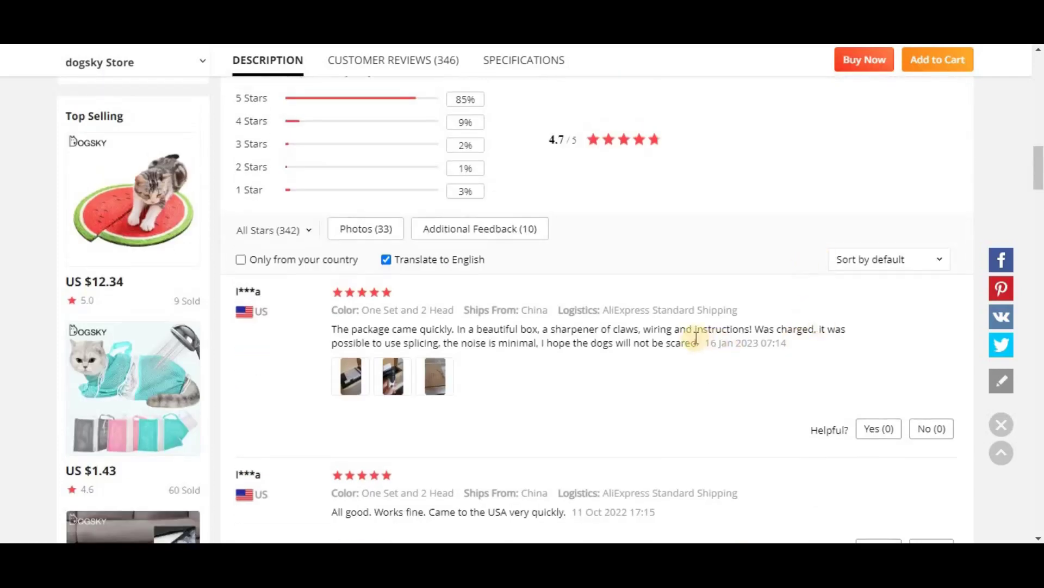
left_click_drag(696, 338, 351, 333)
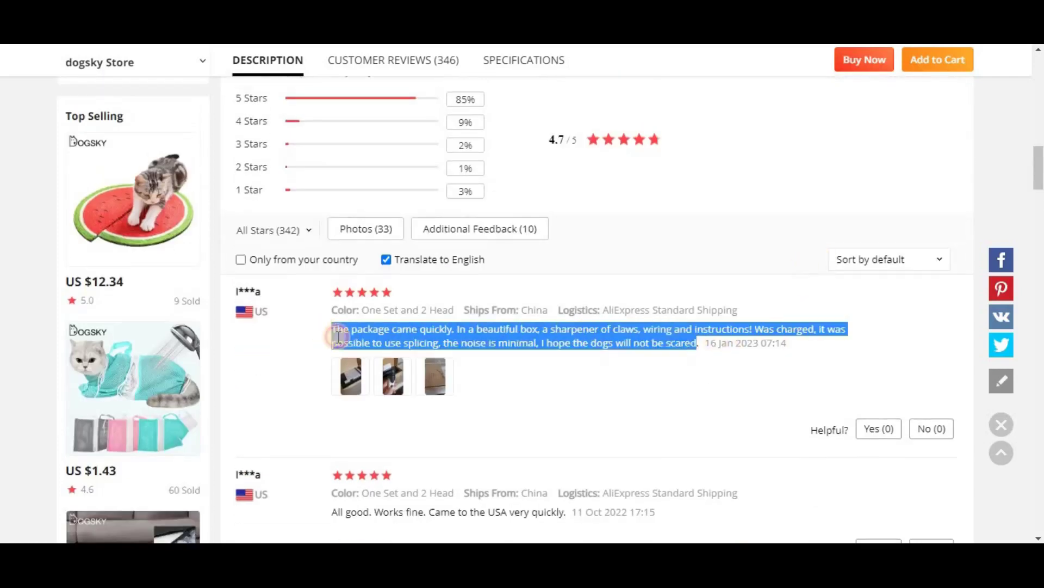
right_click(446, 334)
left_click(443, 341)
right_click(446, 342)
left_click(468, 353)
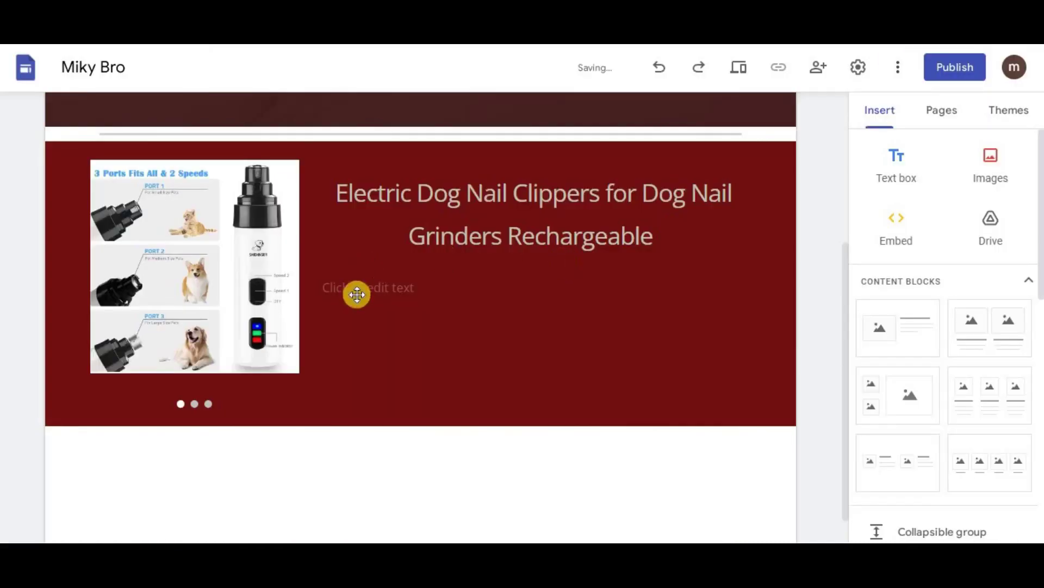
- Paste the copied review text into the empty text box beneath the product title in Google Sites
left_click(372, 288)
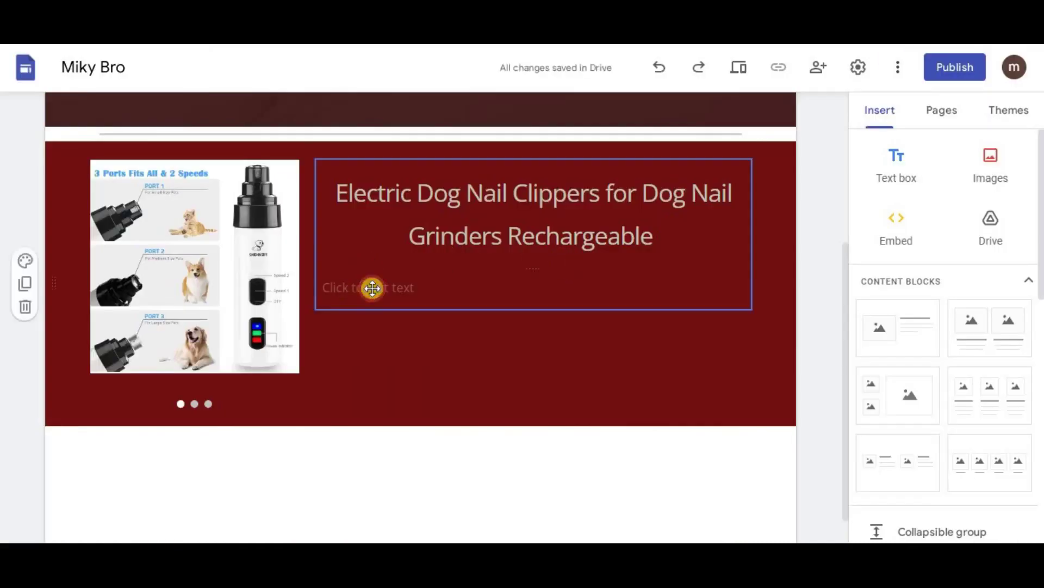
left_click(372, 288)
key("ctrl+v")
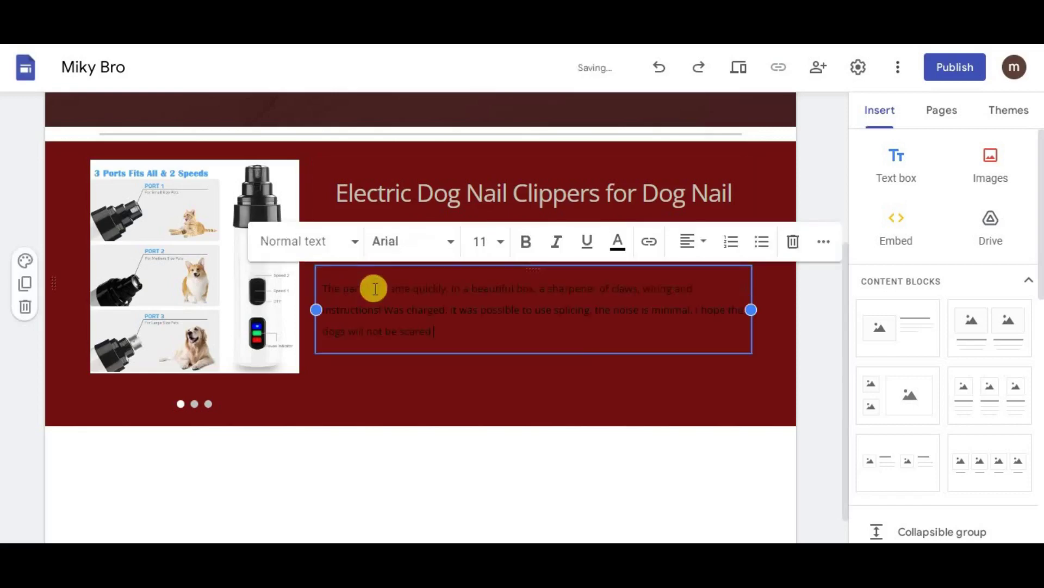
- Change the colour of the whole review text in the red section to white
left_click_drag(446, 333, 311, 275)
left_click(612, 251)
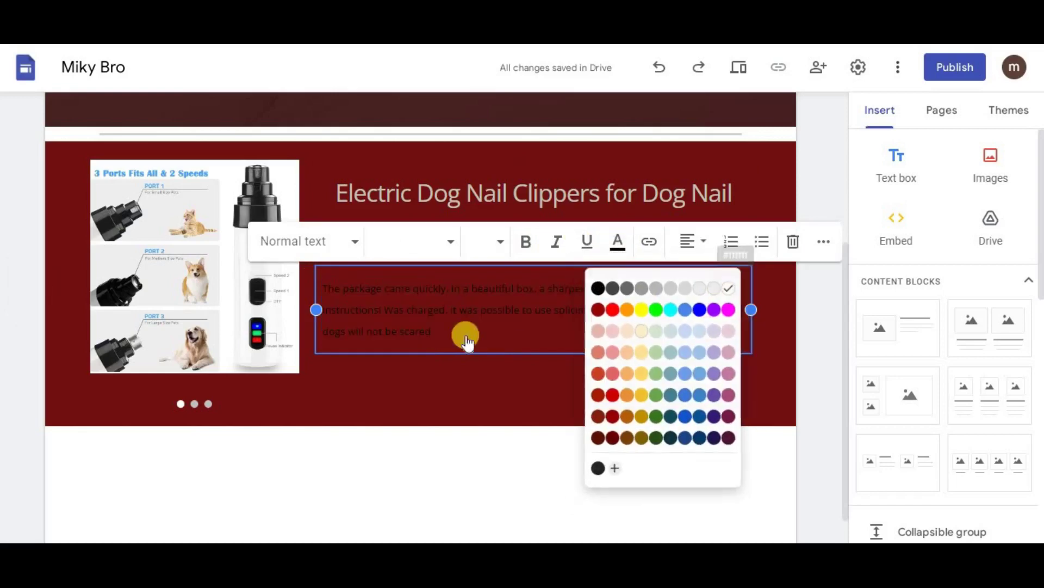
key("Escape")
left_click(519, 409)
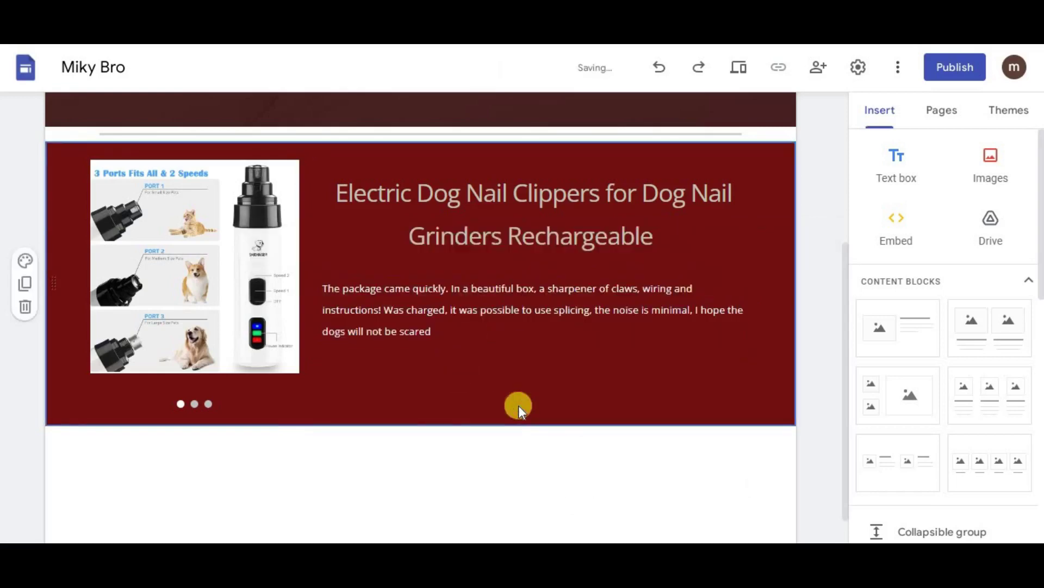
- Change the colour of the "Electric Dog Nail Clippers" product title to white (#ffffff) and deselect it
left_click(499, 220)
triple_click(499, 229)
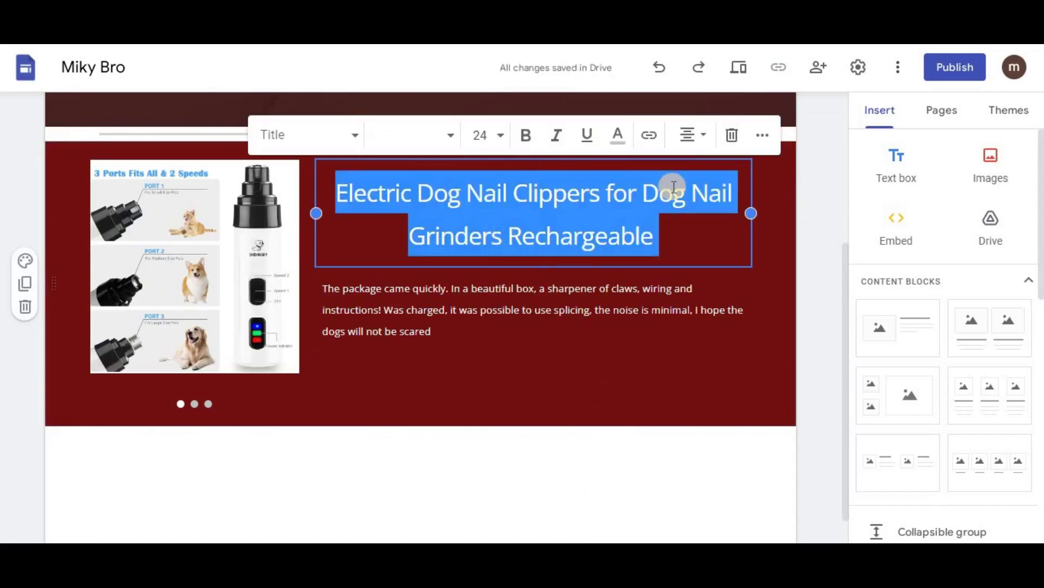
left_click(617, 136)
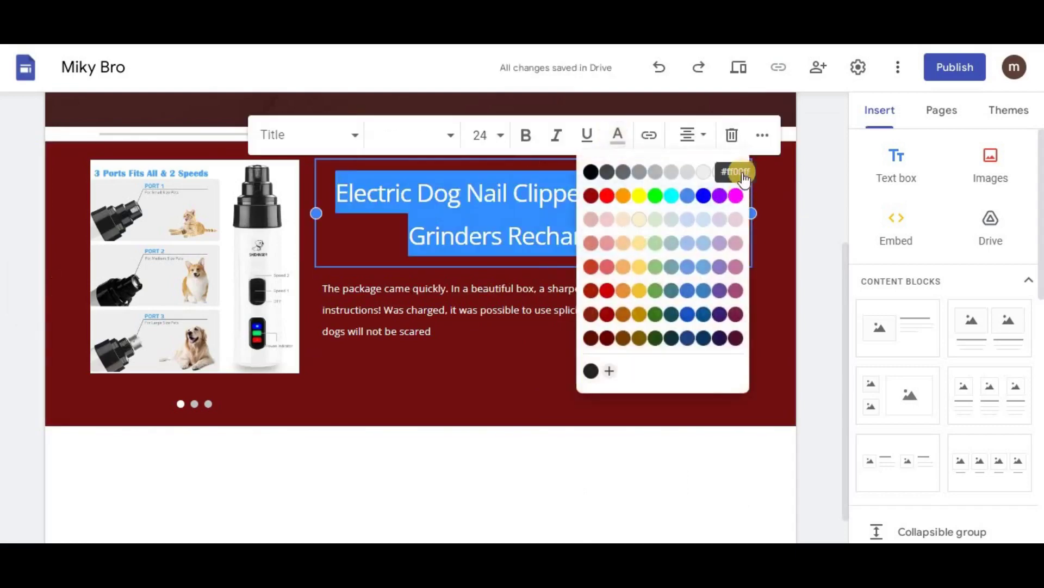
left_click(743, 178)
left_click(532, 352)
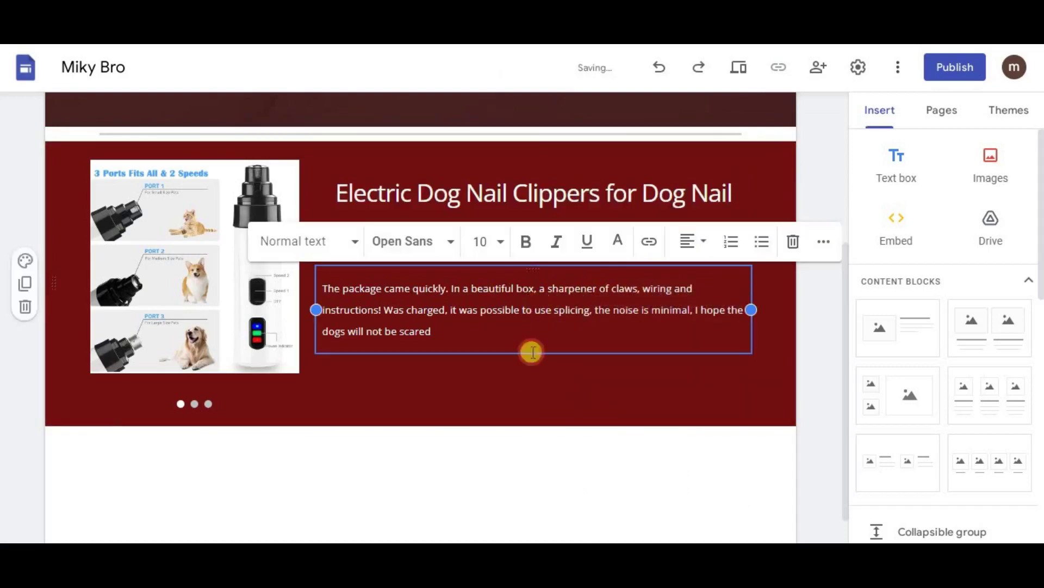
left_click(481, 400)
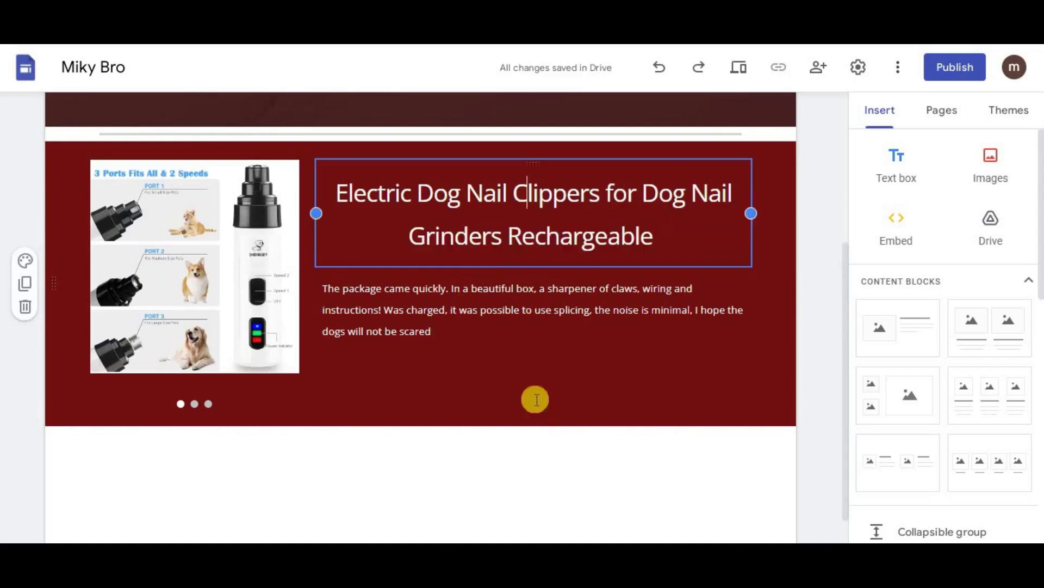
left_click(486, 376)
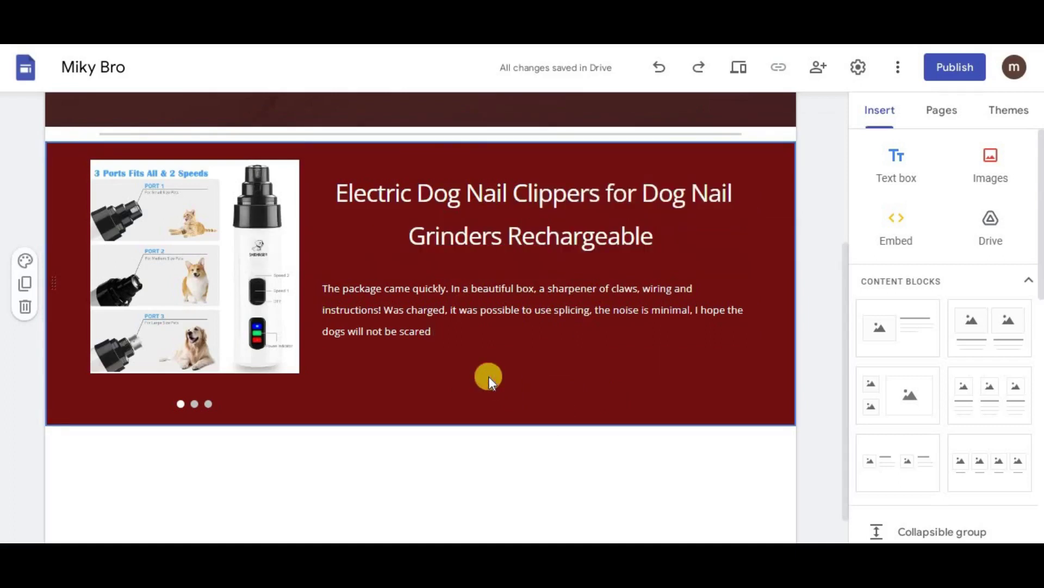
- Switch to the PayPal button creation page, dismiss the low-battery notice and look at the Smart Buttons option
left_click_drag(1040, 277, 1040, 240)
left_click(702, 474)
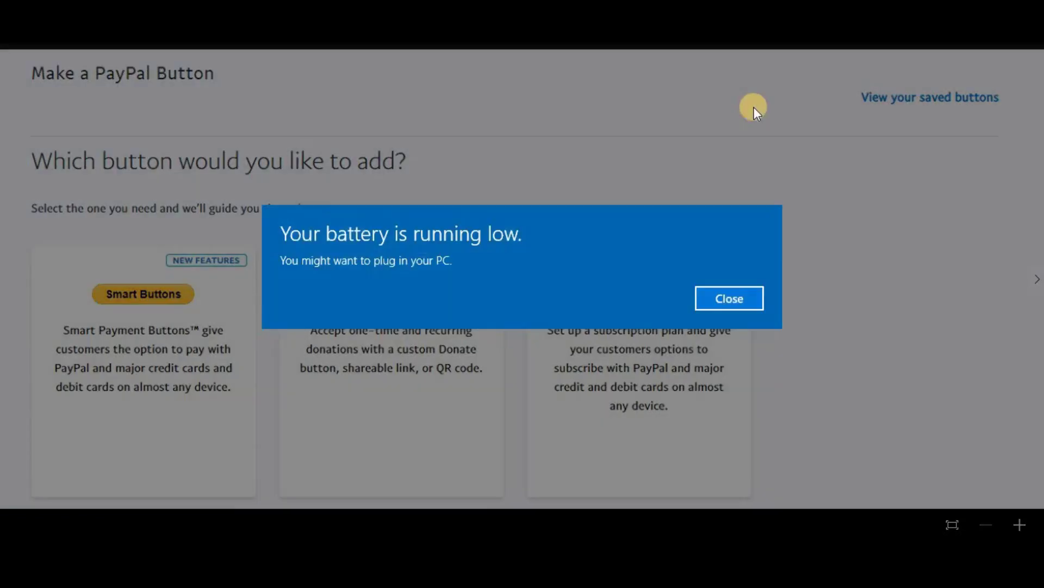
left_click(748, 290)
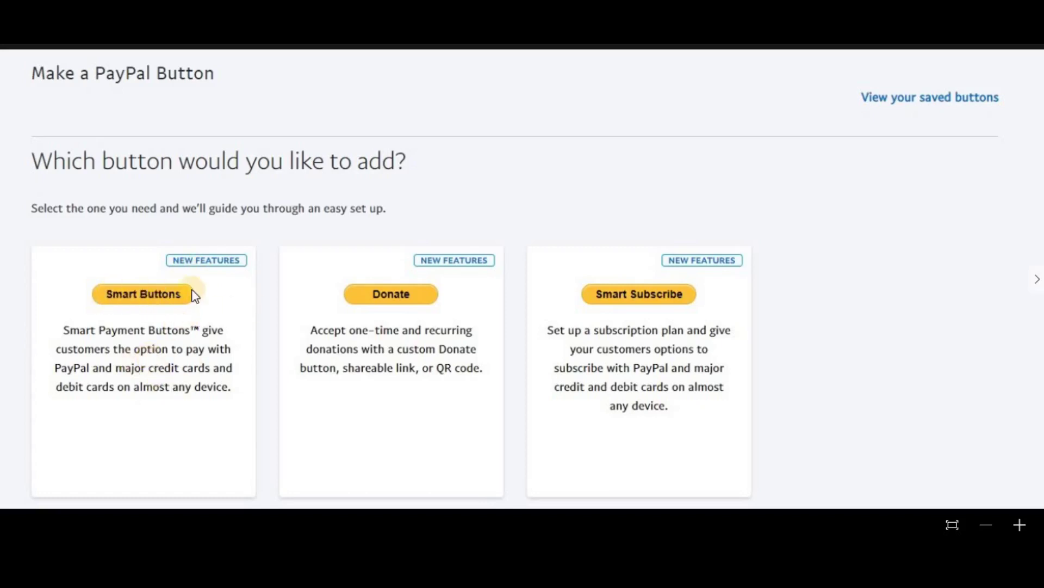
left_click(145, 299)
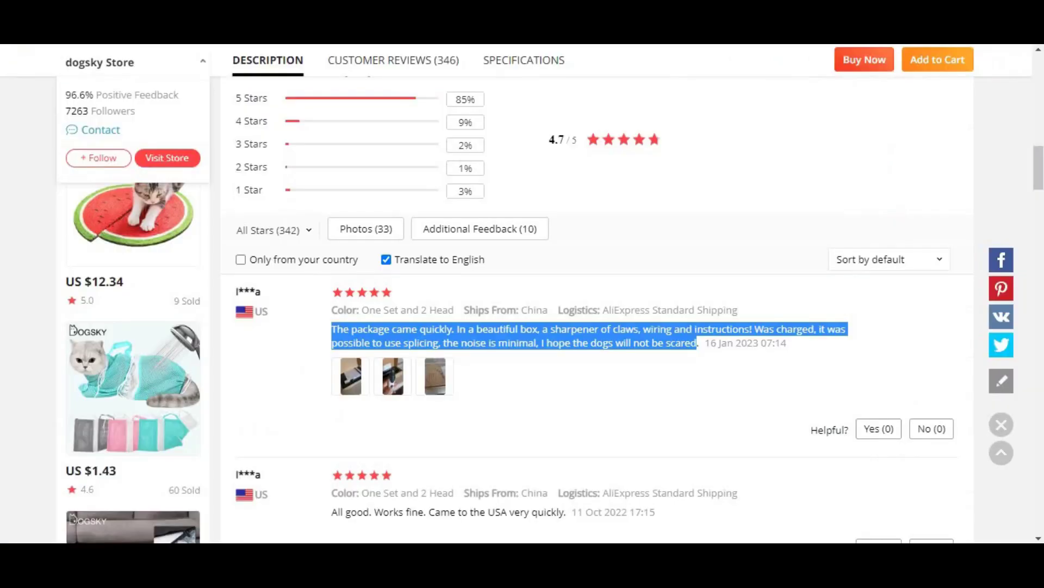
- Check the price and purchase options on the AliExpress product page, and view the available PayPal button types
left_click(863, 187)
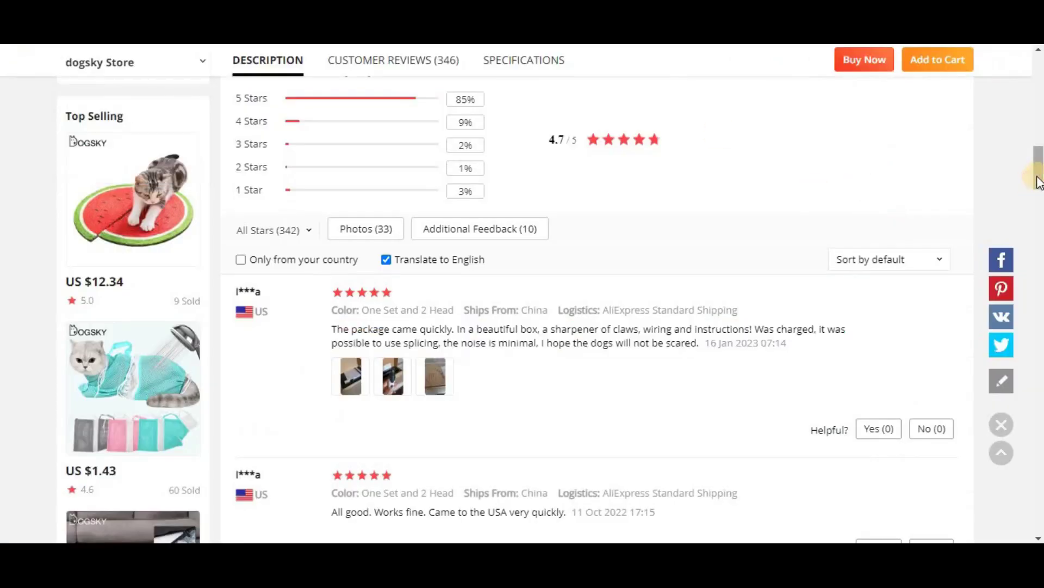
scroll(1039, 182, "up", 15)
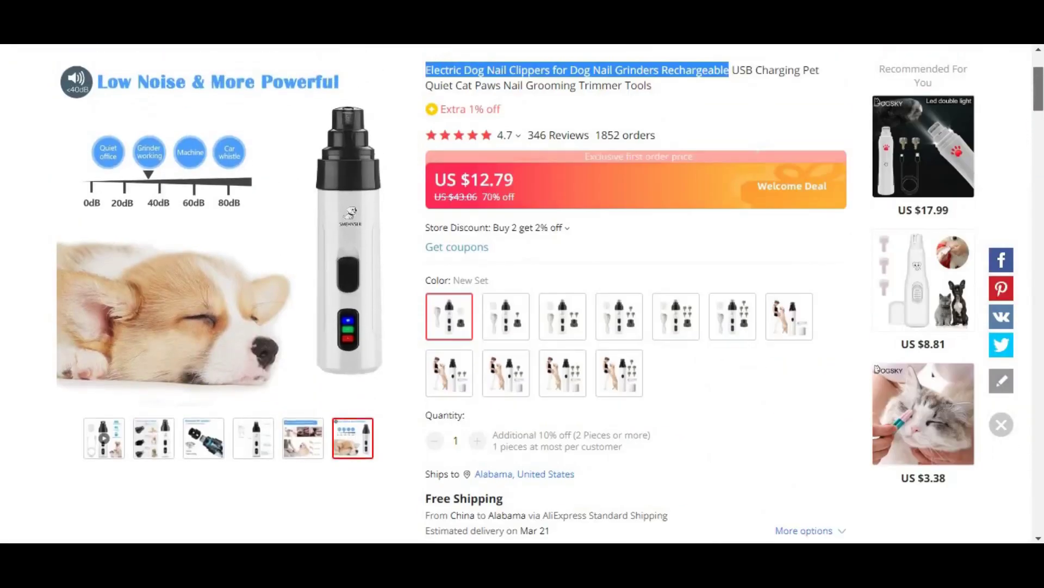
scroll(550, 300, "up", 1)
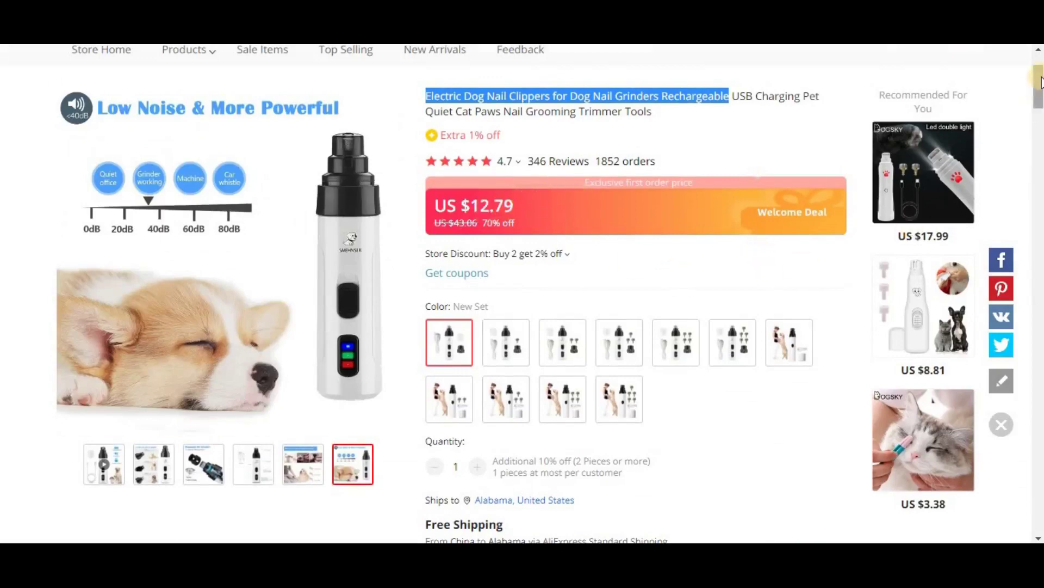
left_click_drag(1036, 90, 1032, 114)
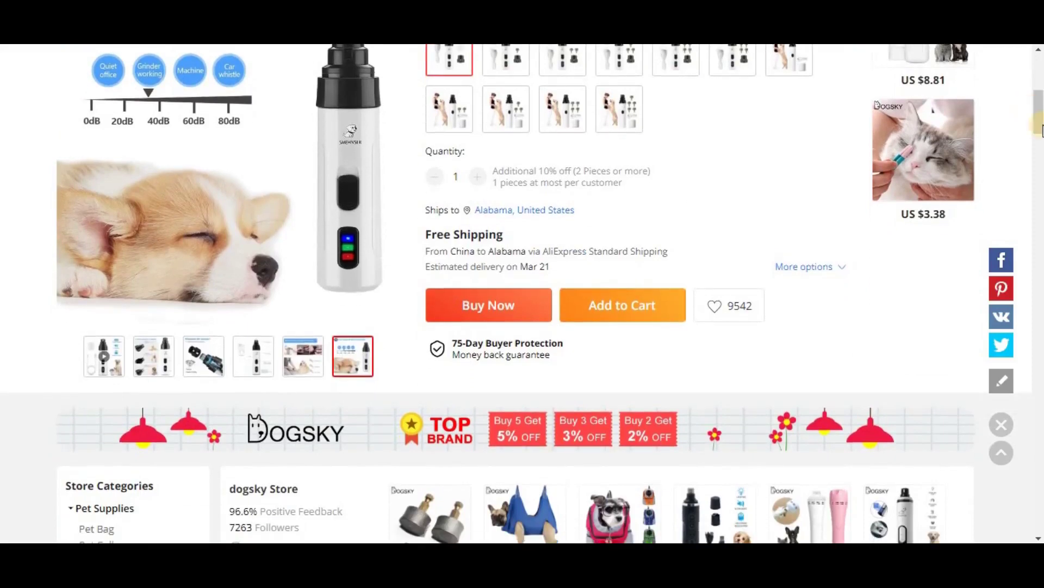
left_click_drag(1038, 116, 1038, 129)
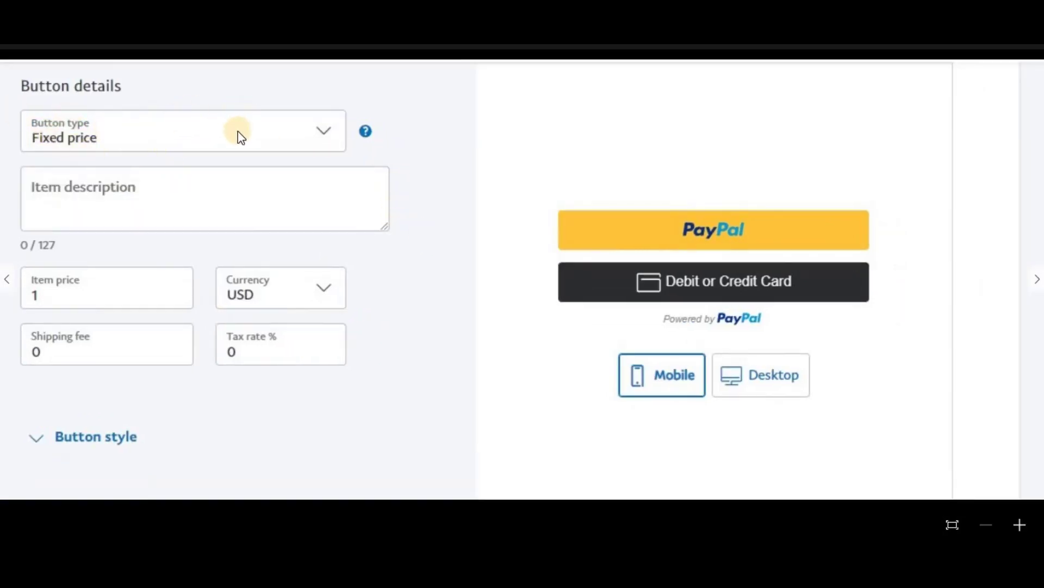
left_click(237, 131)
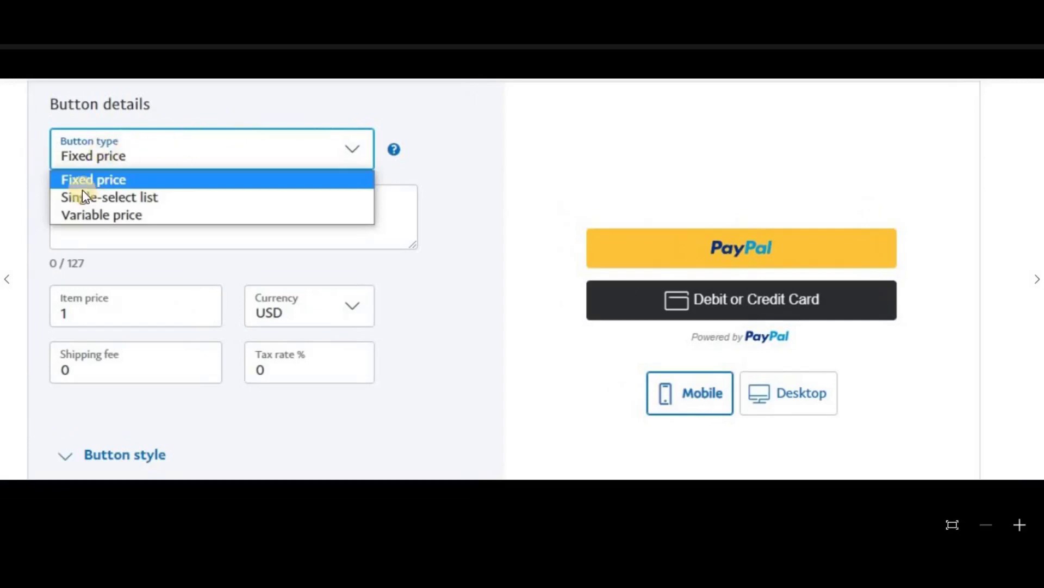
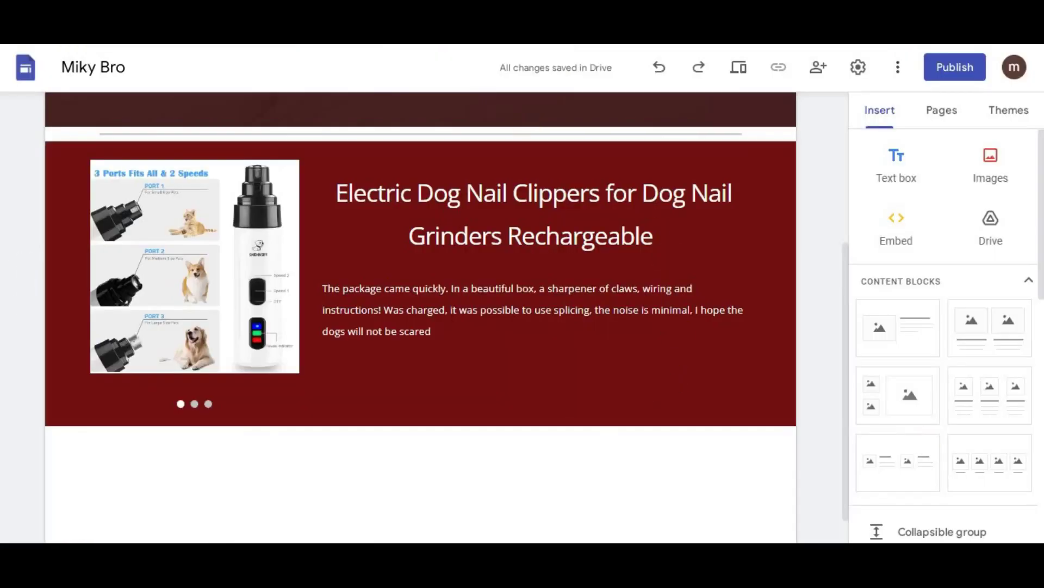
- Start inserting a new button on the Home page and name it "Buy"
scroll(1028, 321, "down", 7)
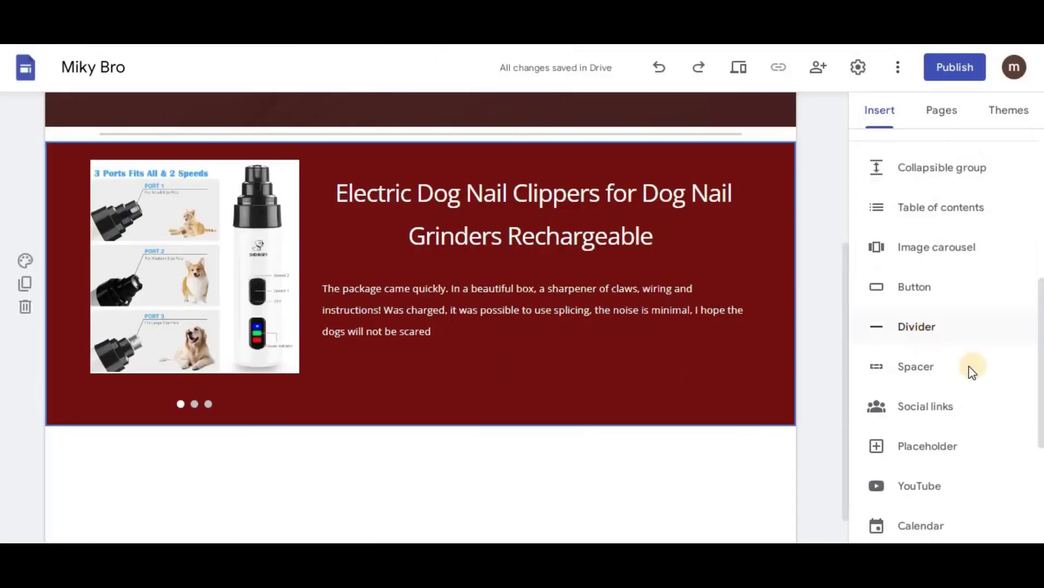
left_click(915, 292)
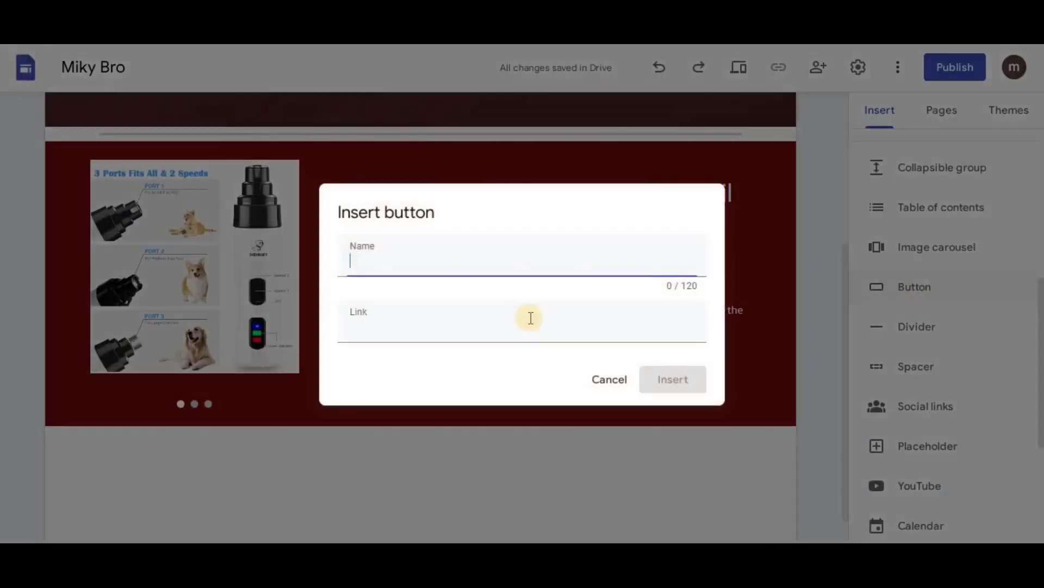
left_click(467, 322)
left_click(430, 262)
type("Buy")
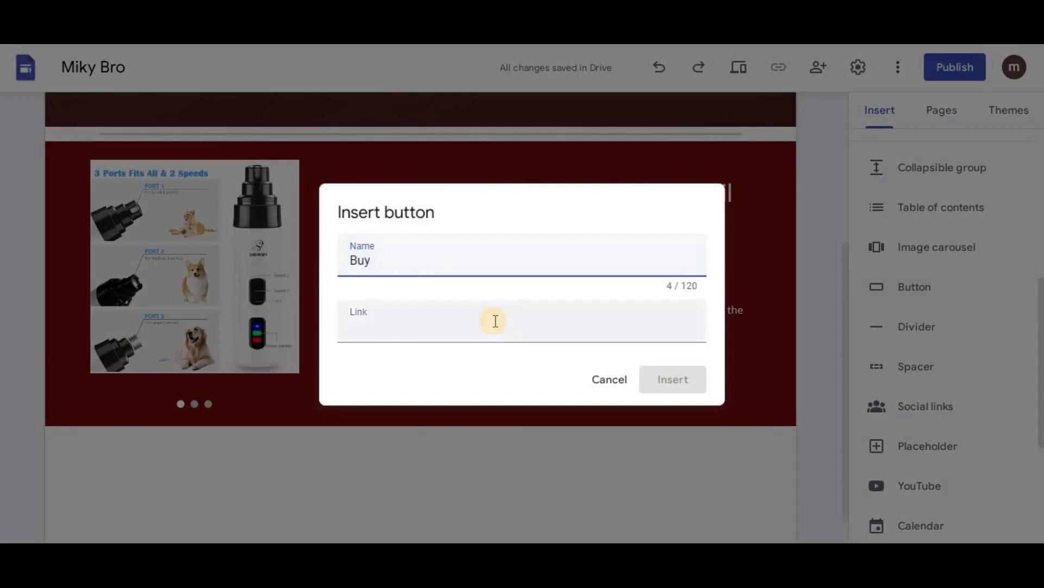
- Paste the copied AliExpress product address as the Buy button's link and insert the button
left_click(490, 325)
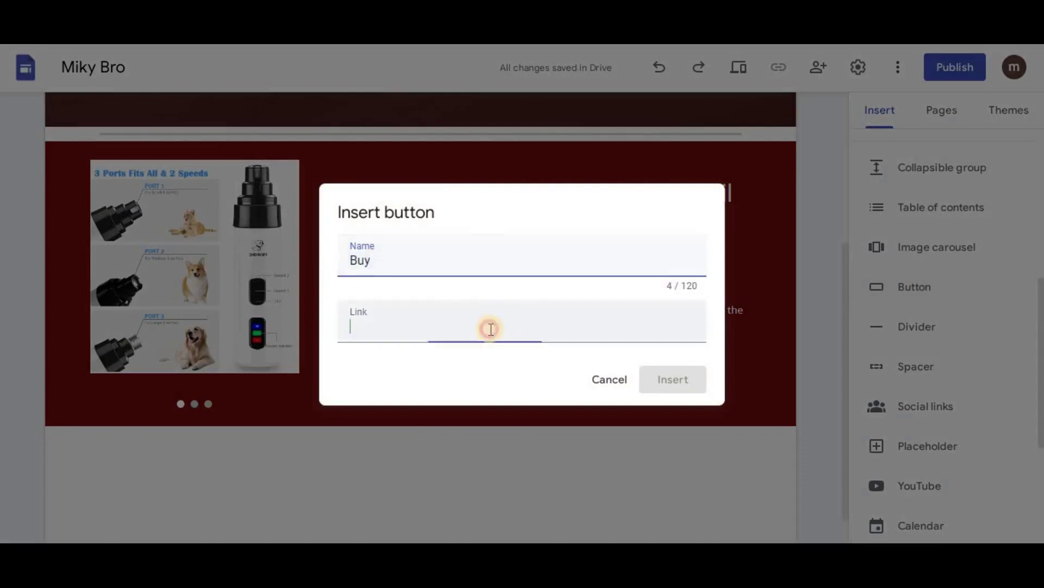
key("ctrl+v")
left_click_drag(618, 326, 610, 352)
key("ctrl+a")
key("BackSpace")
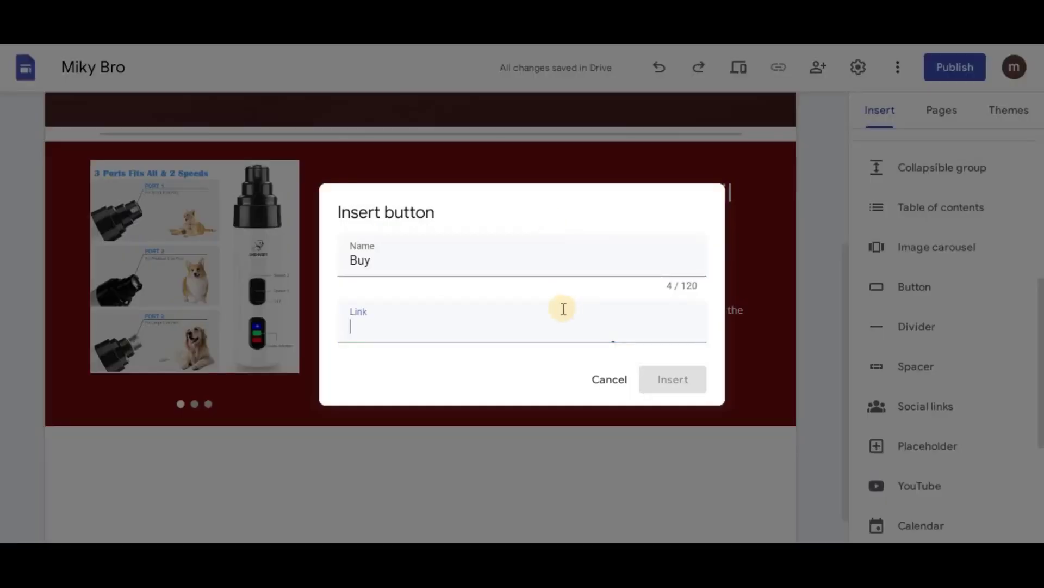
key("ctrl+v")
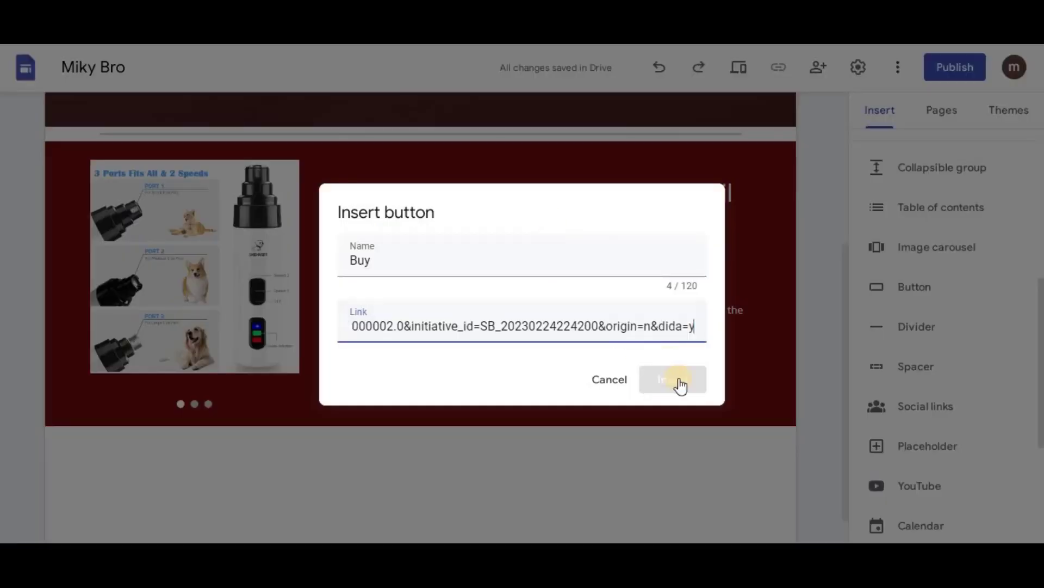
left_click(689, 391)
scroll(264, 408, "down", 2)
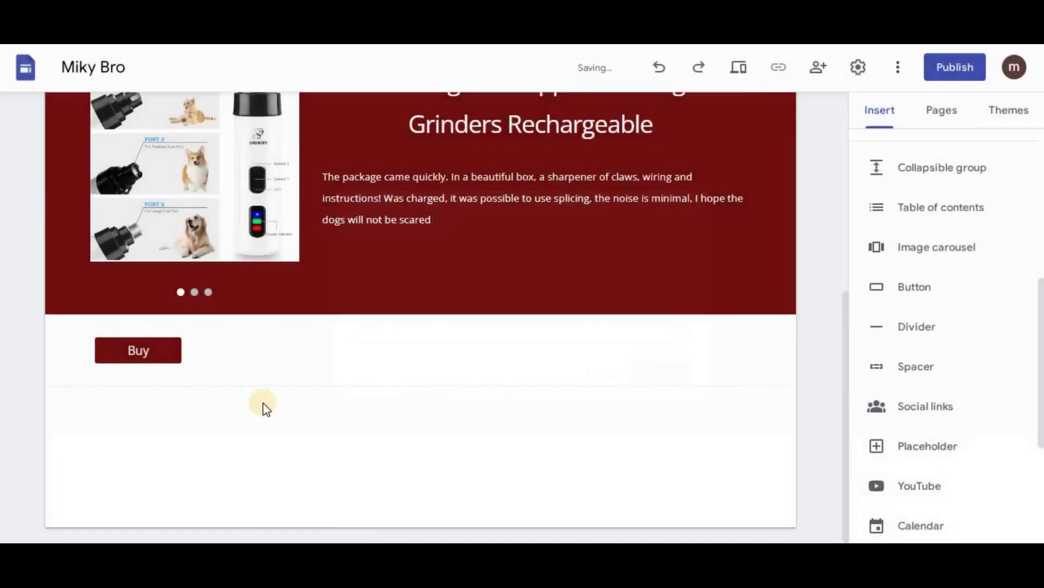
- Move the Buy button into the red section beneath the review text and try to narrow it
left_click(144, 354)
left_click_drag(148, 356, 527, 276)
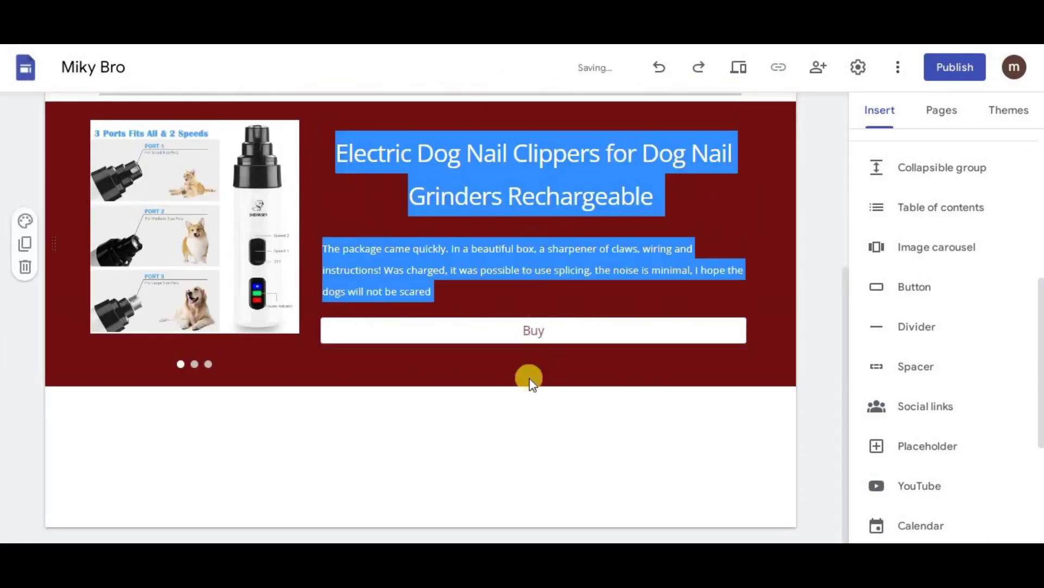
left_click(620, 332)
left_click(620, 333)
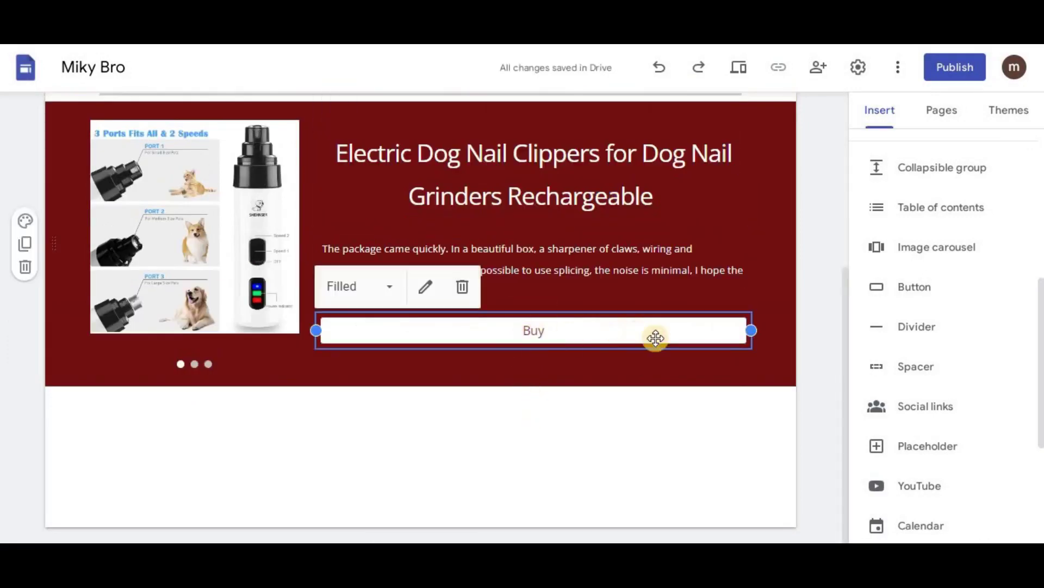
left_click_drag(723, 333, 627, 334)
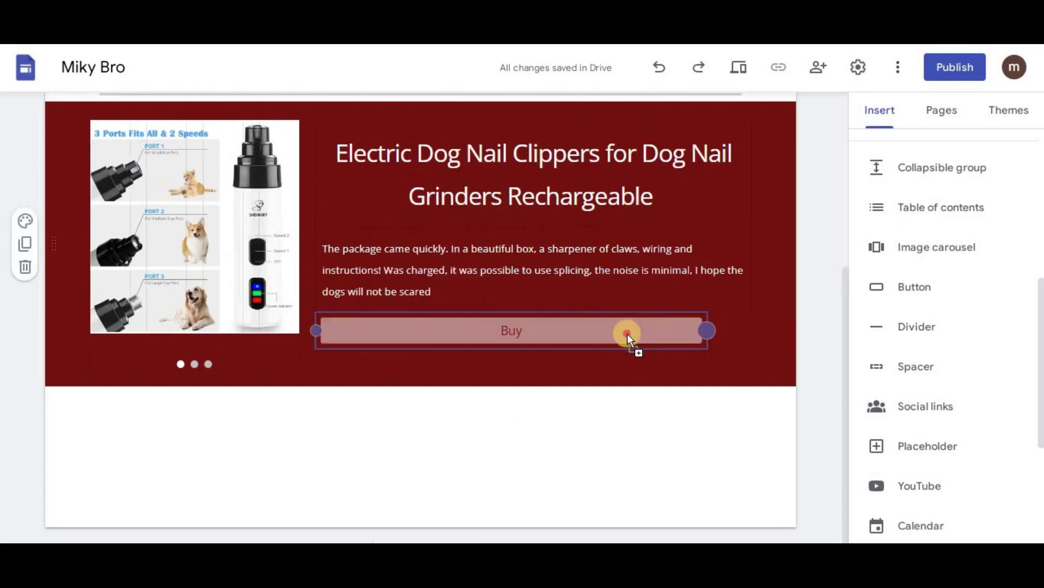
- Place the Buy button in the white section below the red one, centred beneath the product title and review text
left_click_drag(527, 337, 311, 364)
left_click(518, 217)
left_click(271, 345)
left_click(594, 168)
left_click_drag(277, 354, 541, 348)
left_click(381, 352)
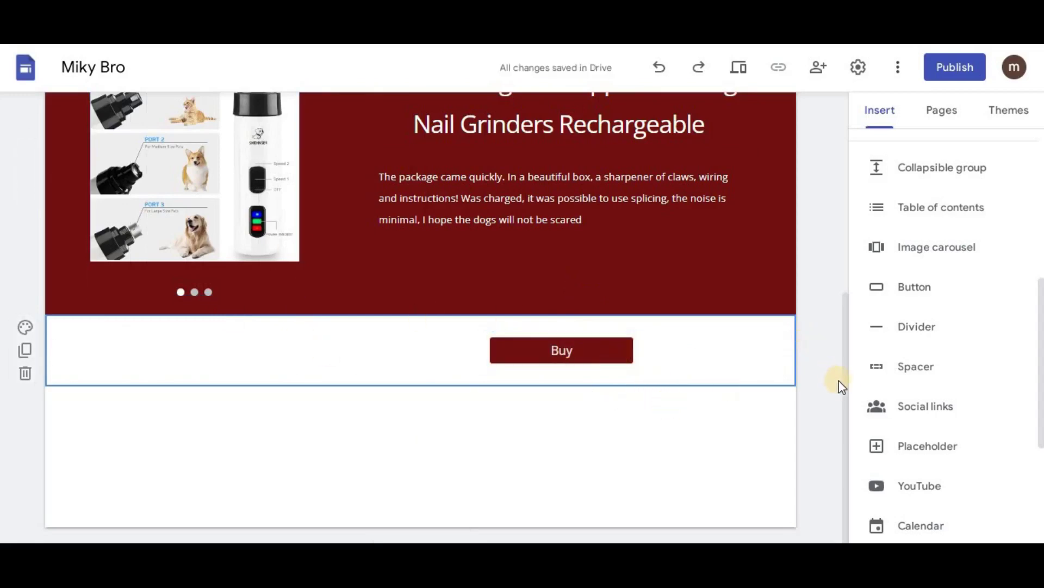
- Look over the Buy button, then examine the PayPal setup pages showing the button style, Copy Code and button choices
left_click_drag(844, 387, 807, 345)
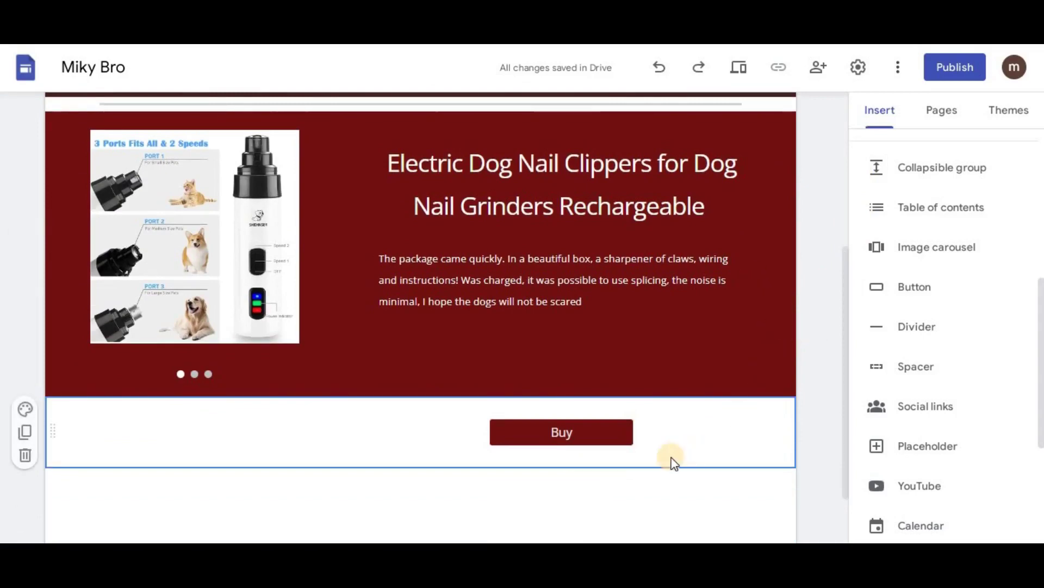
left_click(576, 427)
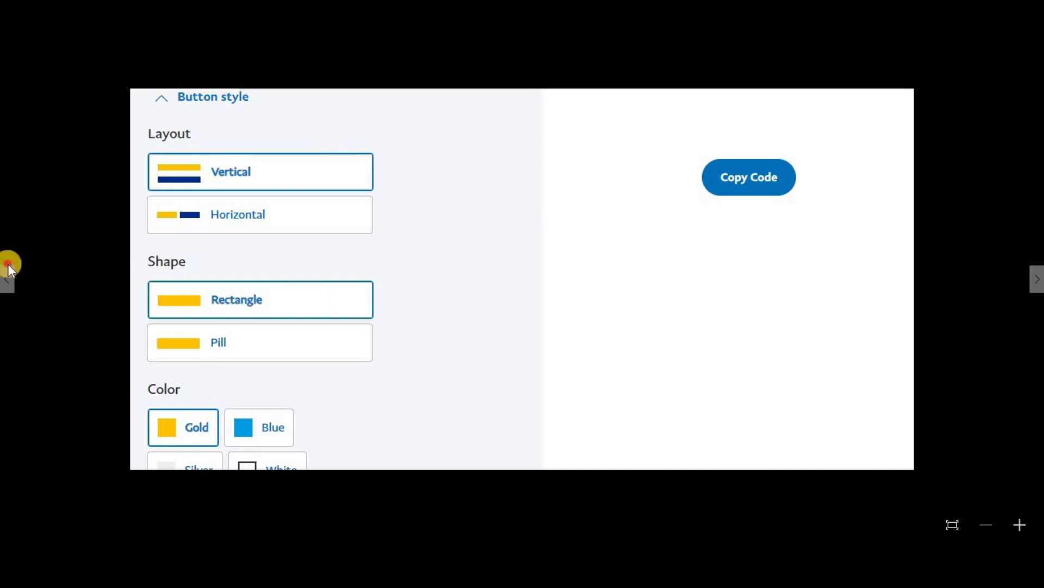
scroll(7, 269, "up", 3)
scroll(6, 280, "down", 3)
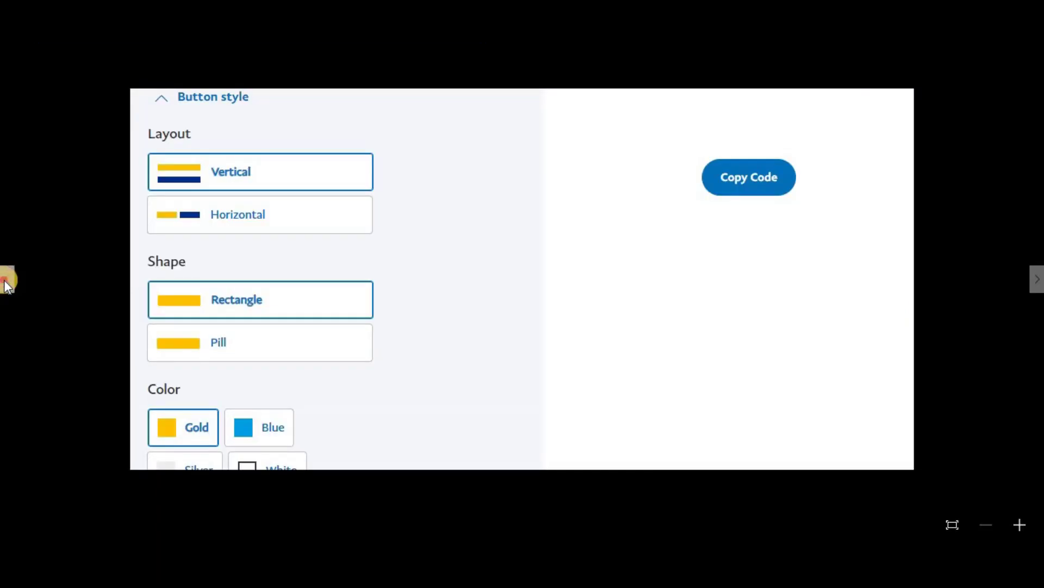
left_click(6, 280)
left_click(6, 281)
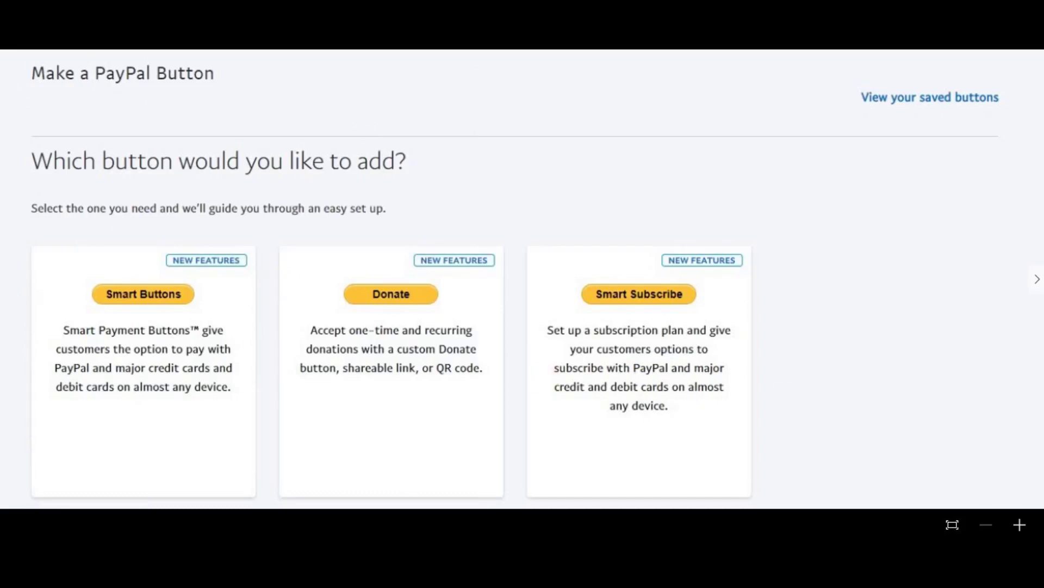
left_click(1037, 281)
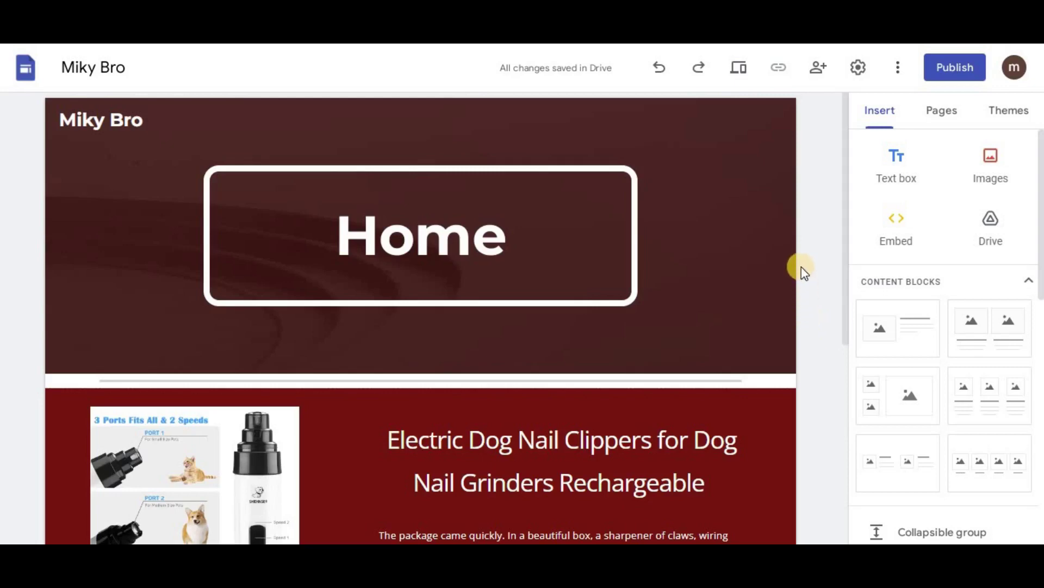
- Check the PayPal code saved in Notepad and delete the Buy button from the white section below the product
left_click_drag(845, 309, 846, 455)
double_click(706, 449)
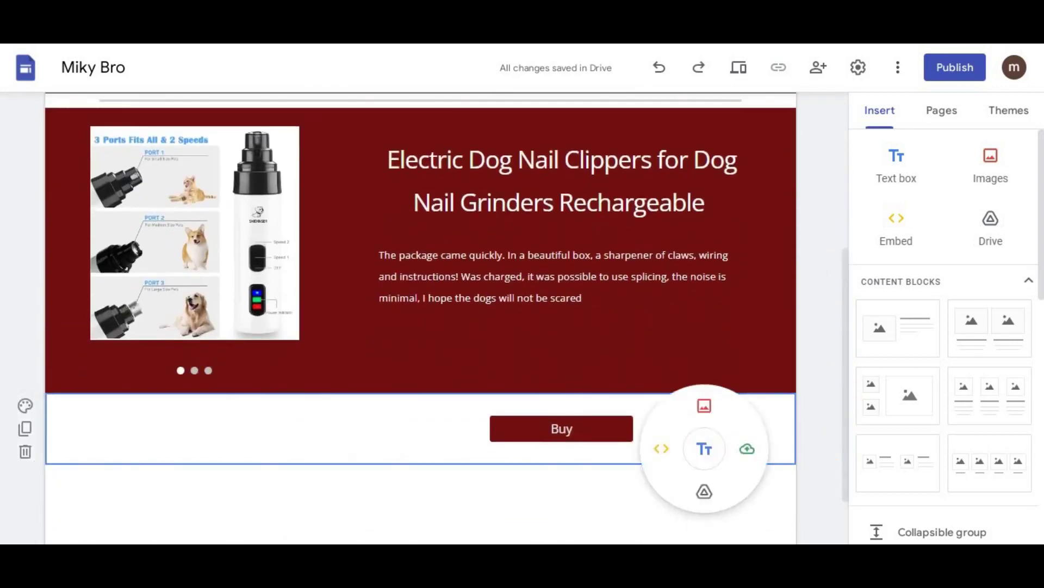
key("alt+Tab")
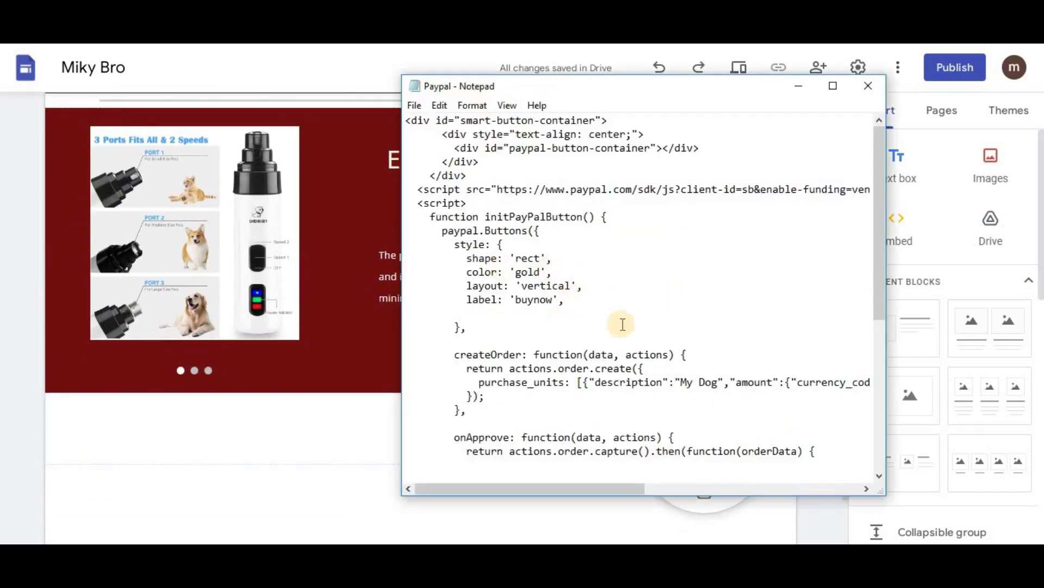
left_click(635, 296)
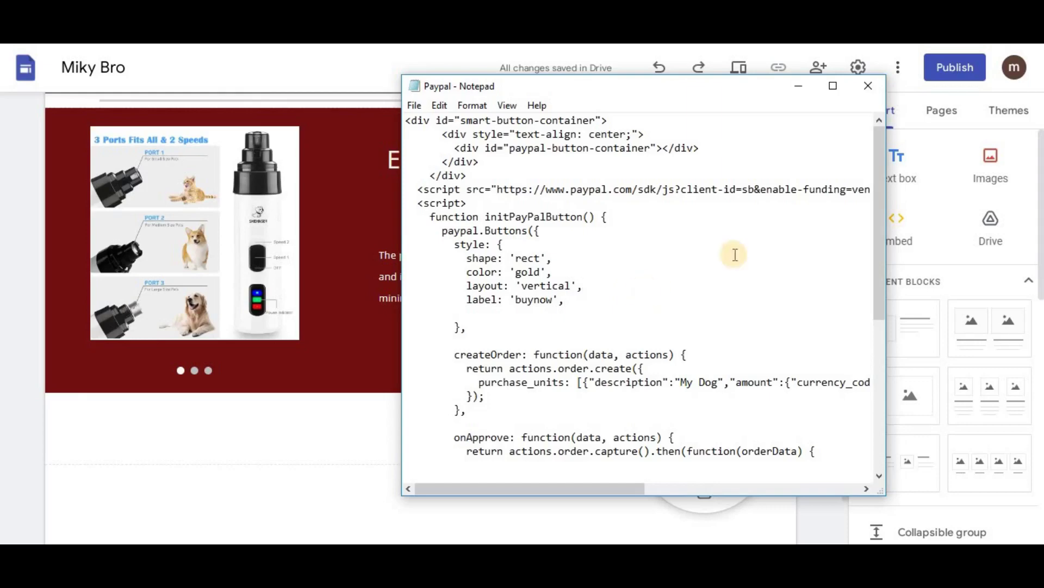
left_click(799, 86)
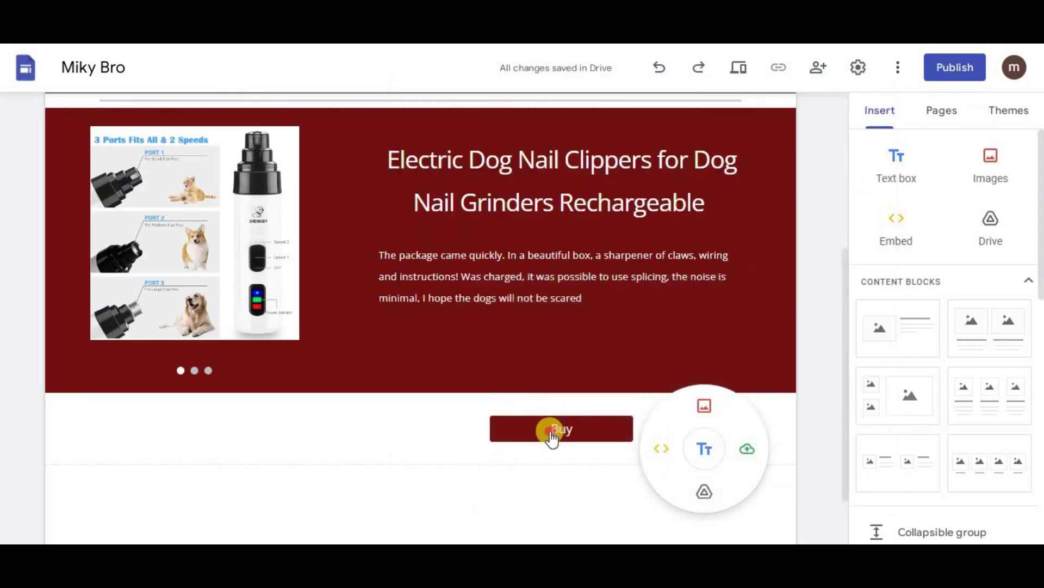
left_click(501, 428)
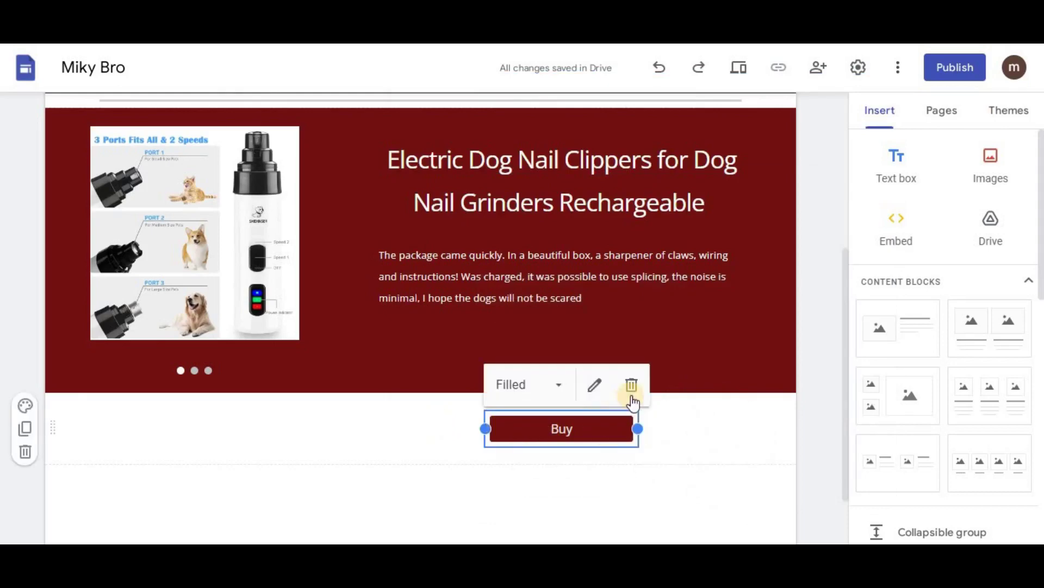
left_click(631, 386)
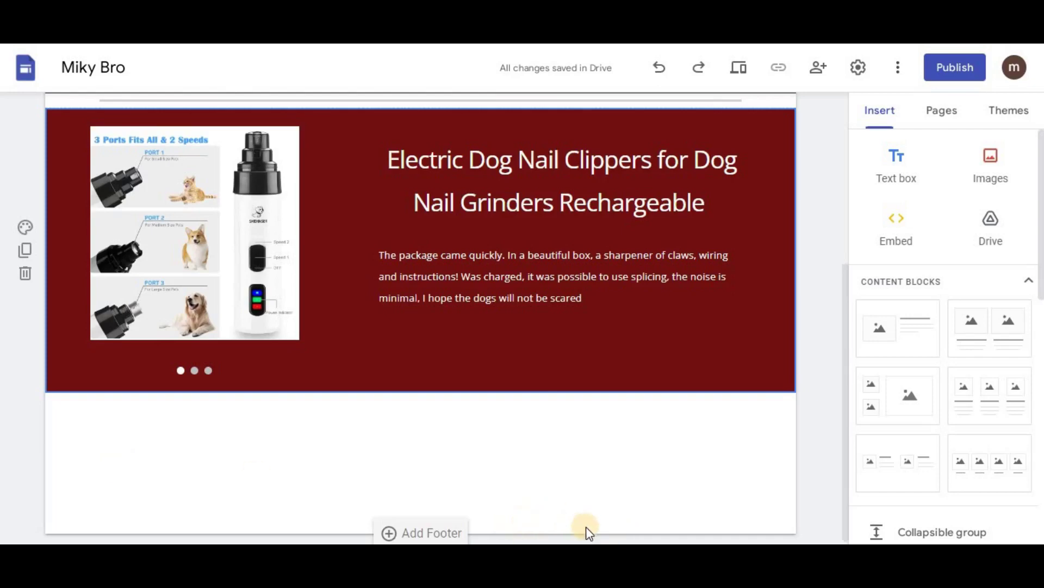
- Switch to the Paypal file in Notepad and copy all of its button code
key("alt+Tab")
left_click(622, 423)
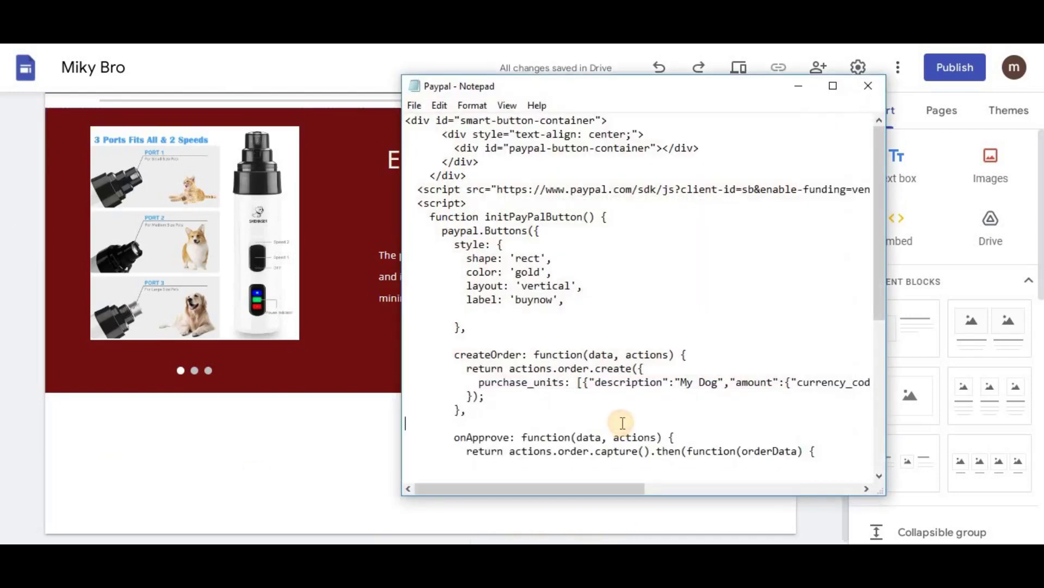
key("super")
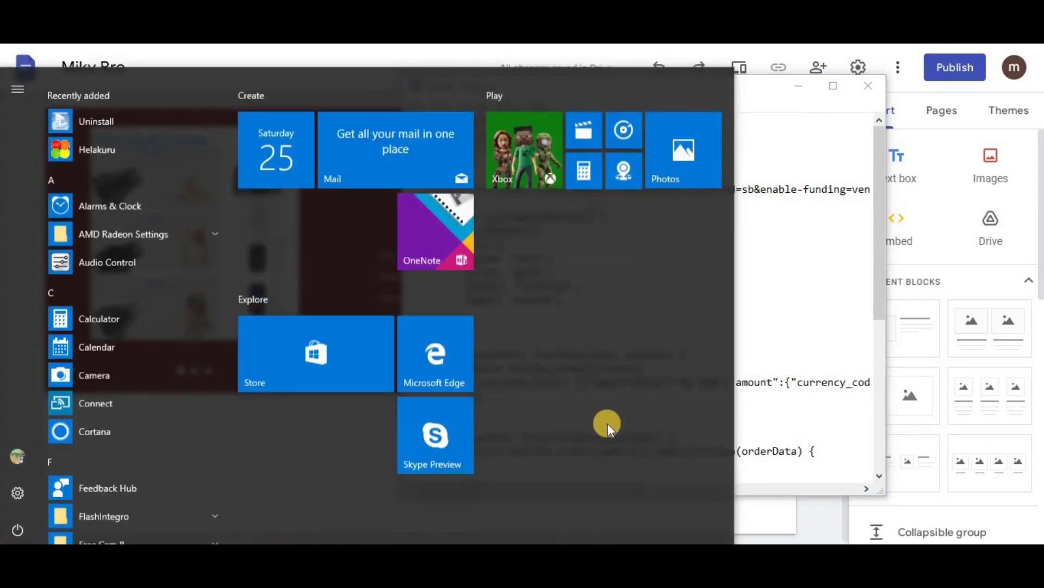
left_click(849, 146)
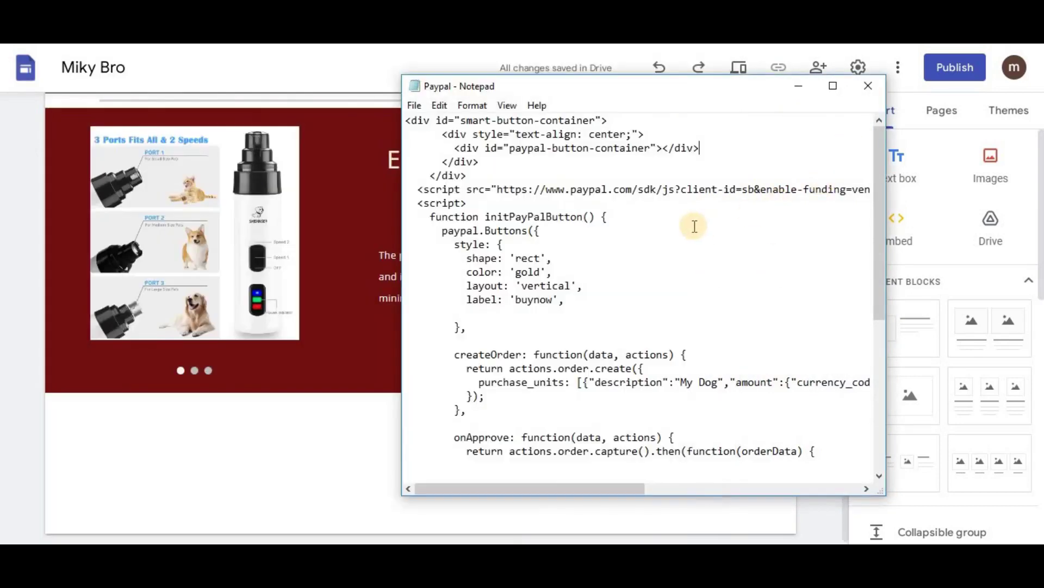
key("ctrl+a")
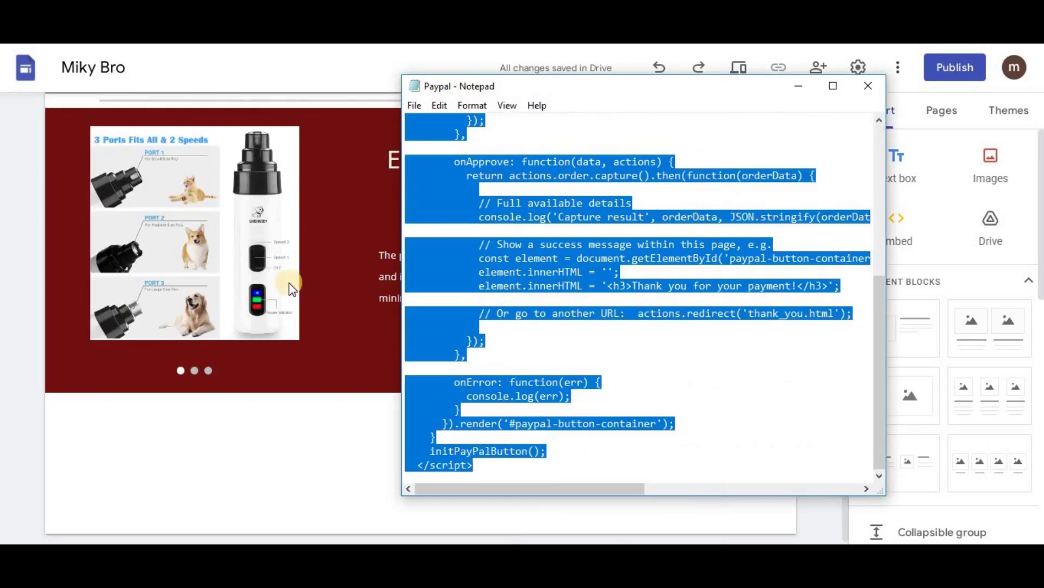
- Embed the copied PayPal button code in the Google Sites page as HTML embed code
left_click(286, 446)
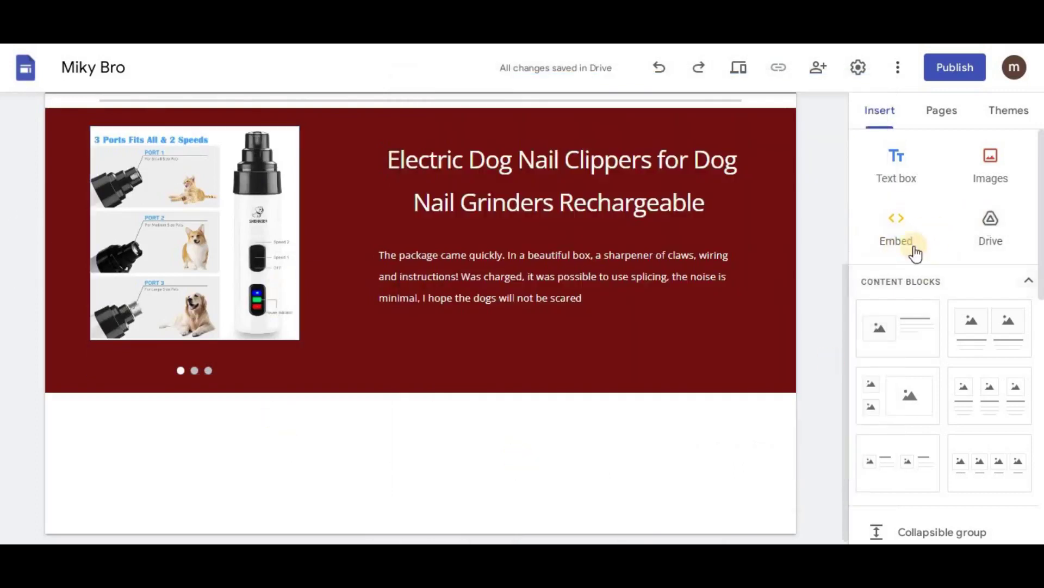
left_click(902, 224)
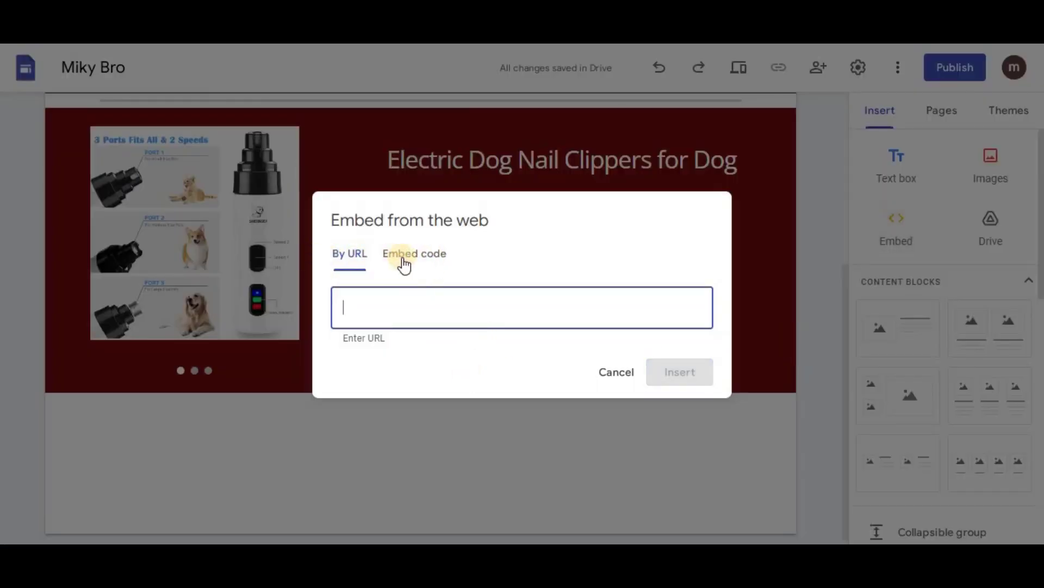
left_click(411, 258)
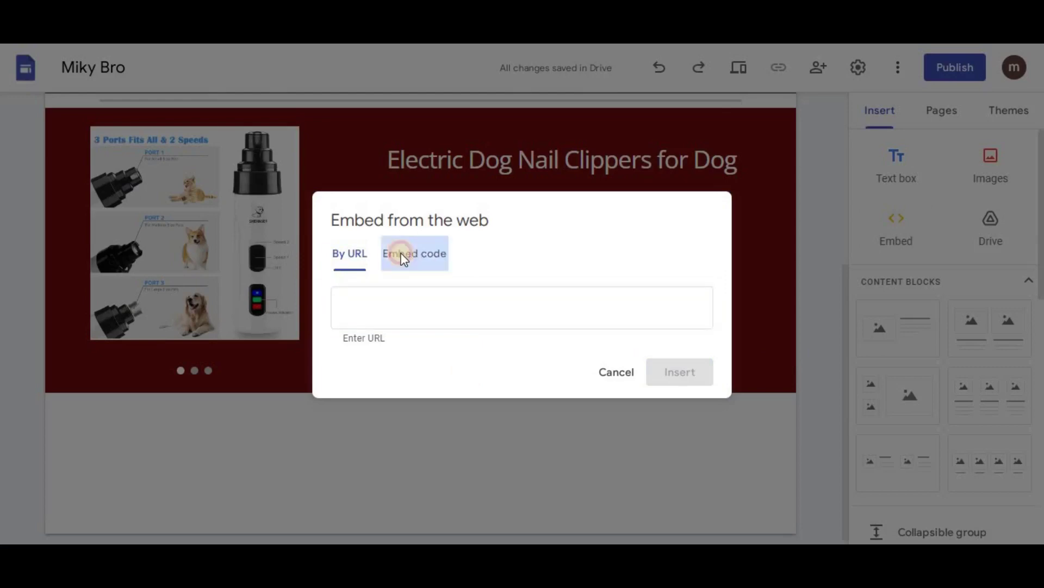
left_click(438, 277)
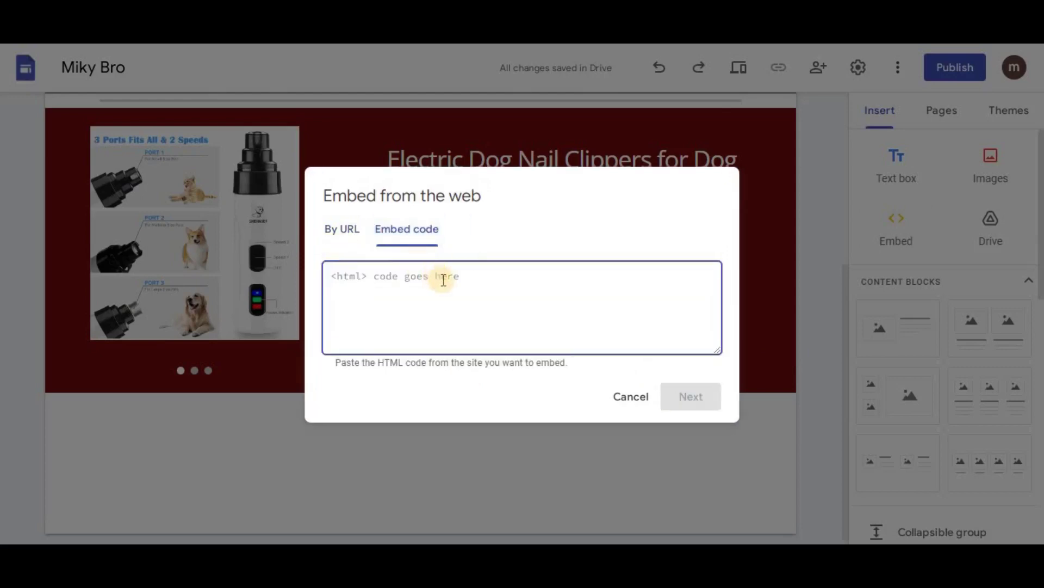
key("ctrl+v")
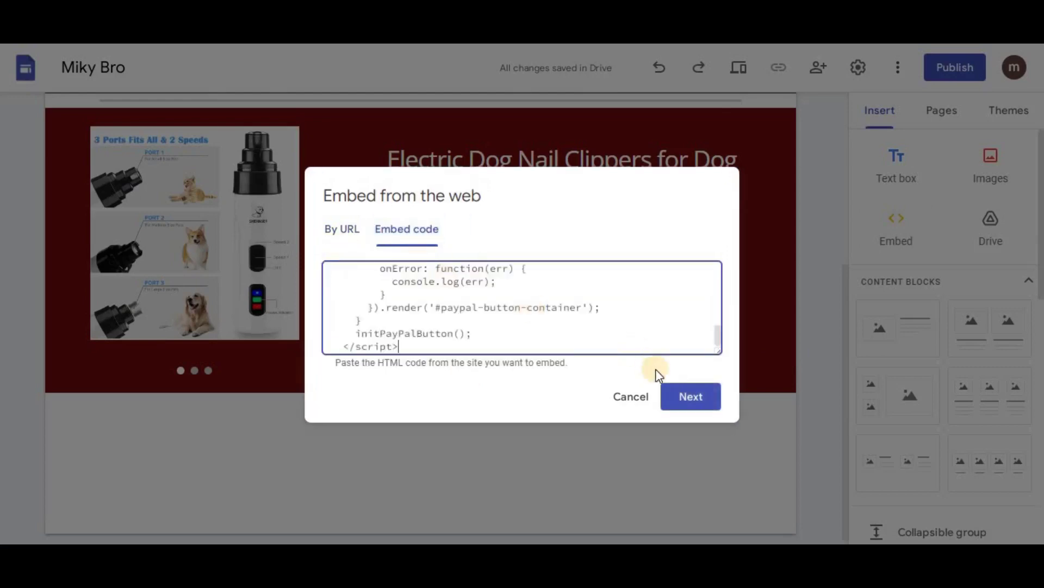
left_click(708, 398)
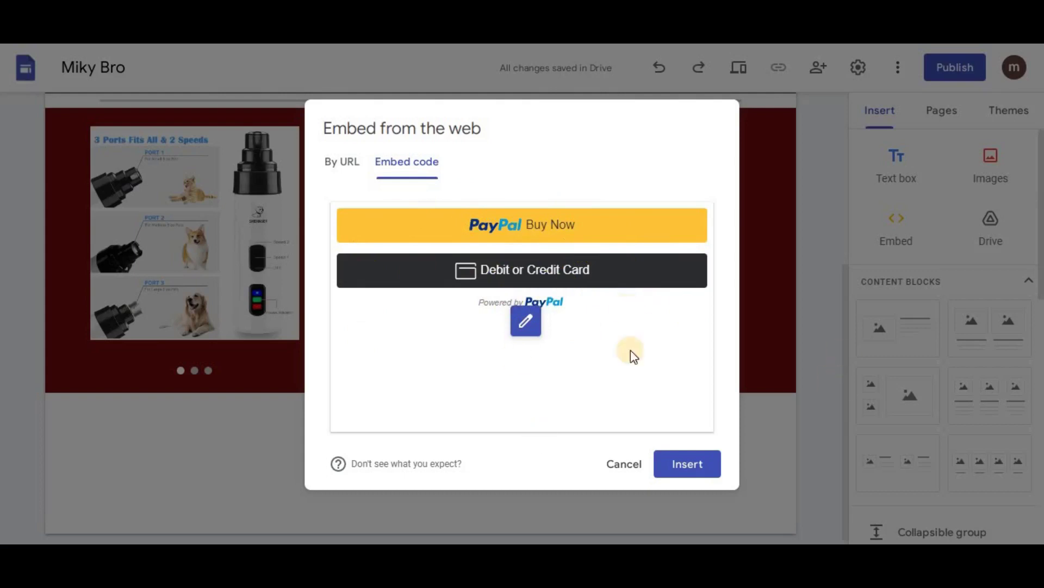
left_click(686, 465)
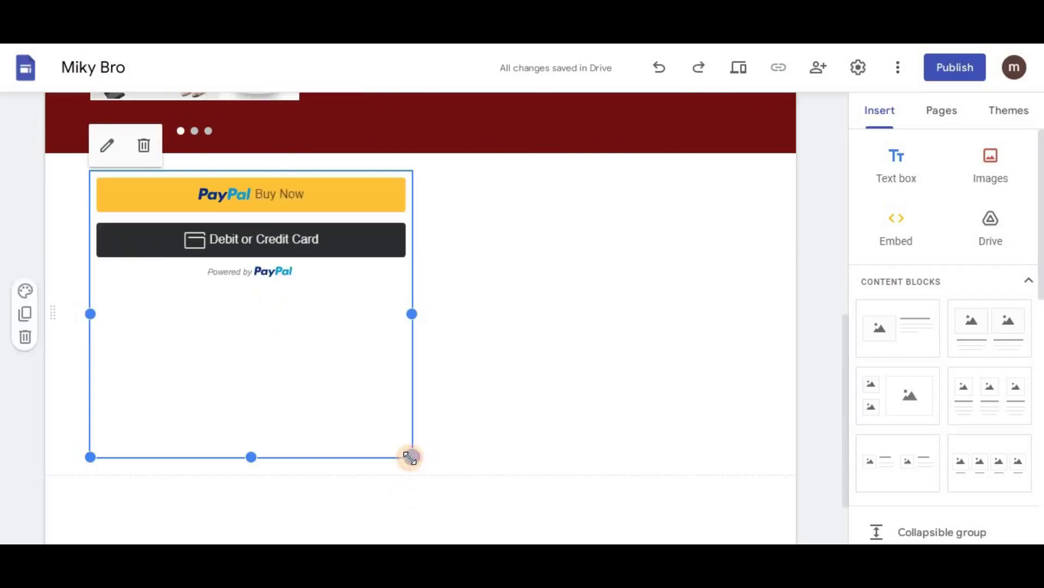
- Reduce the height of the embedded PayPal button frame and check it against the product section above
left_click_drag(251, 459, 276, 305)
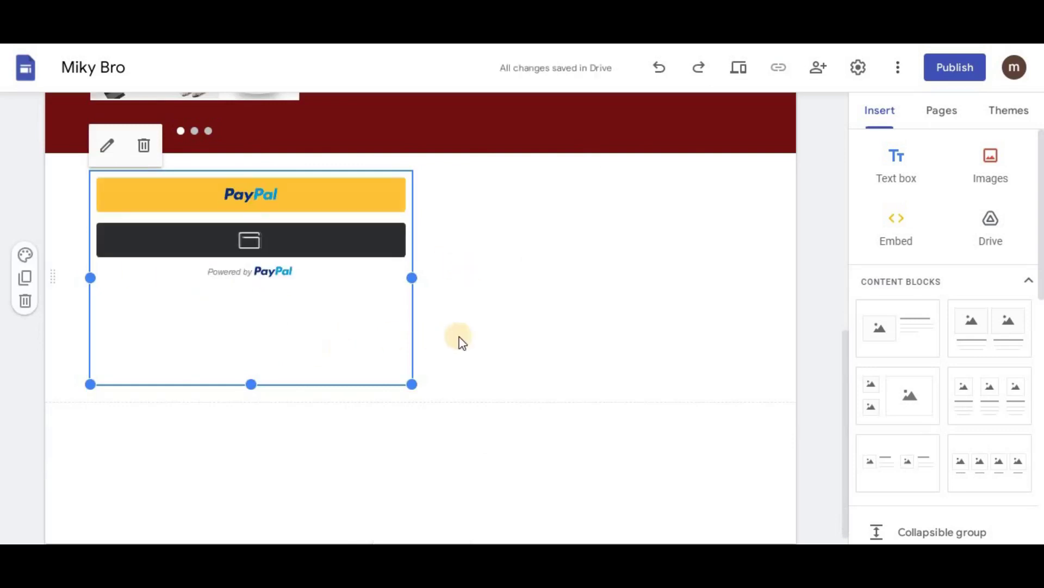
left_click(626, 372)
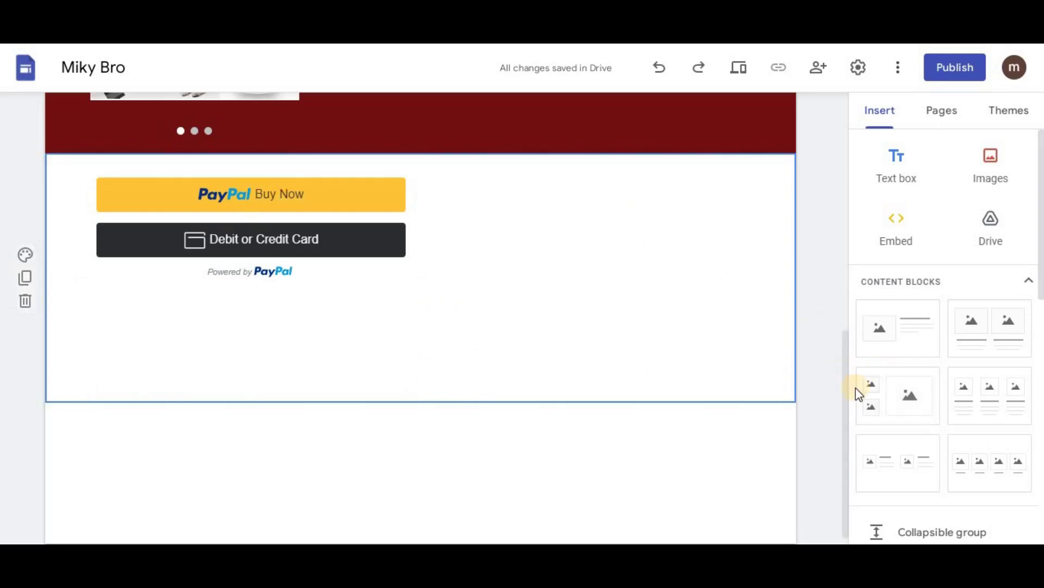
left_click_drag(846, 380, 835, 249)
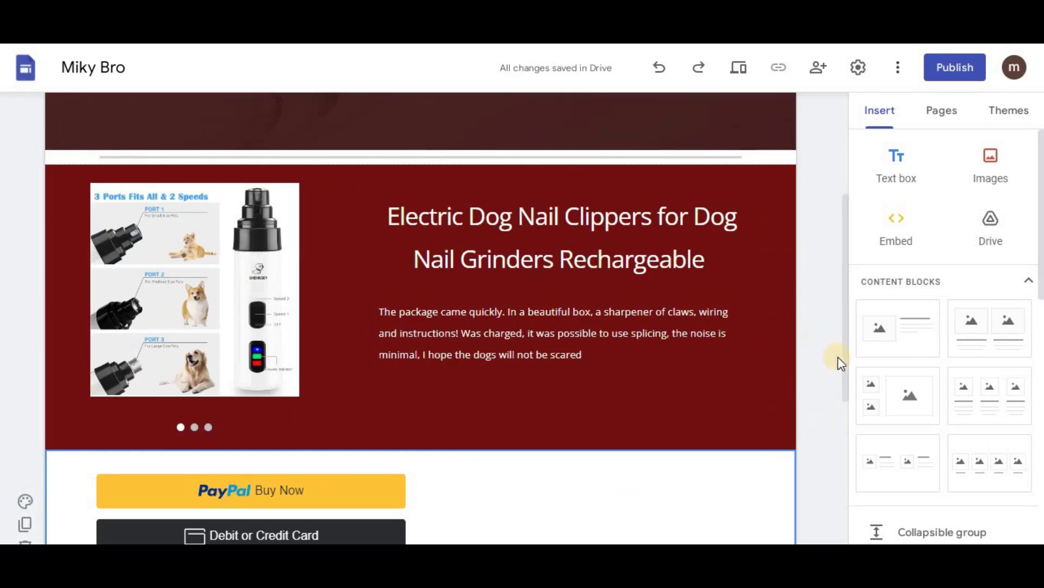
left_click_drag(844, 357, 847, 318)
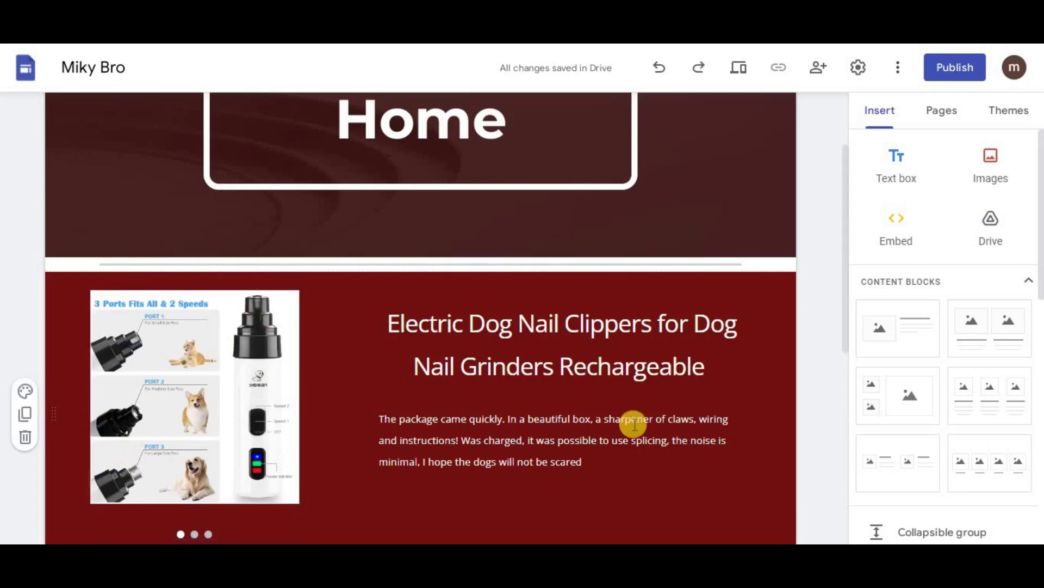
left_click_drag(844, 293, 844, 364)
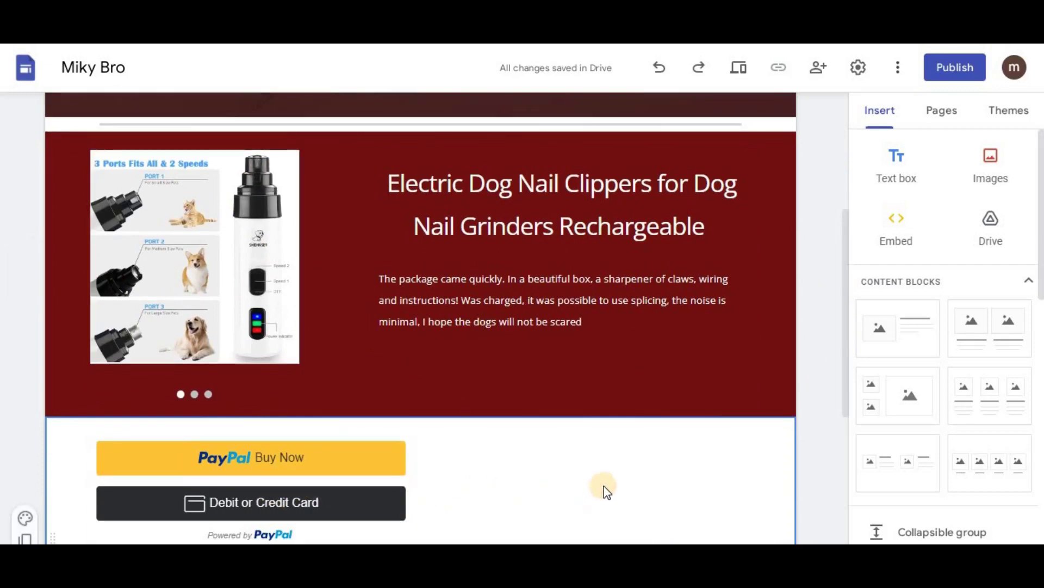
left_click(439, 366)
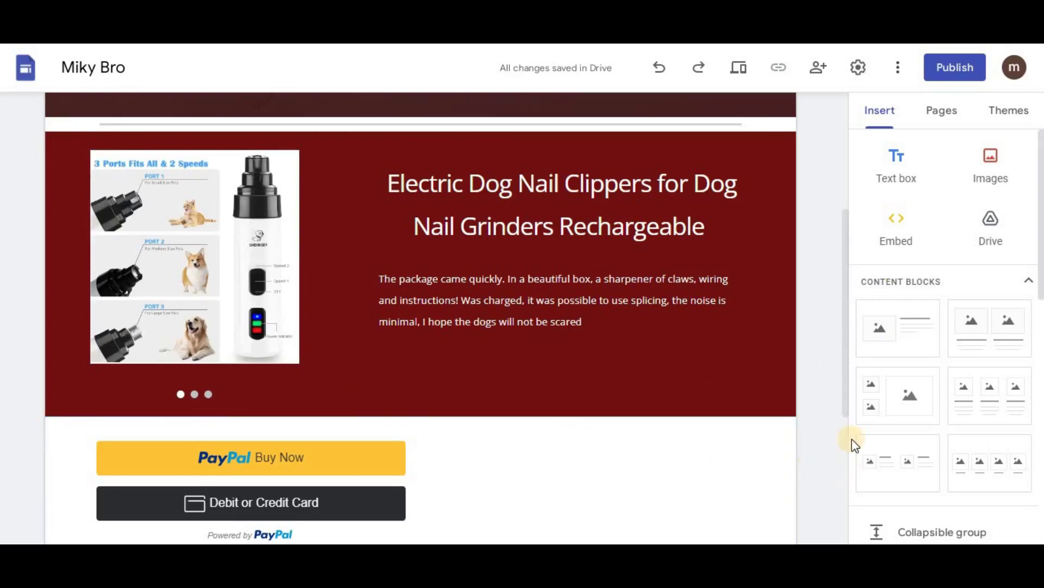
left_click_drag(848, 397, 847, 411)
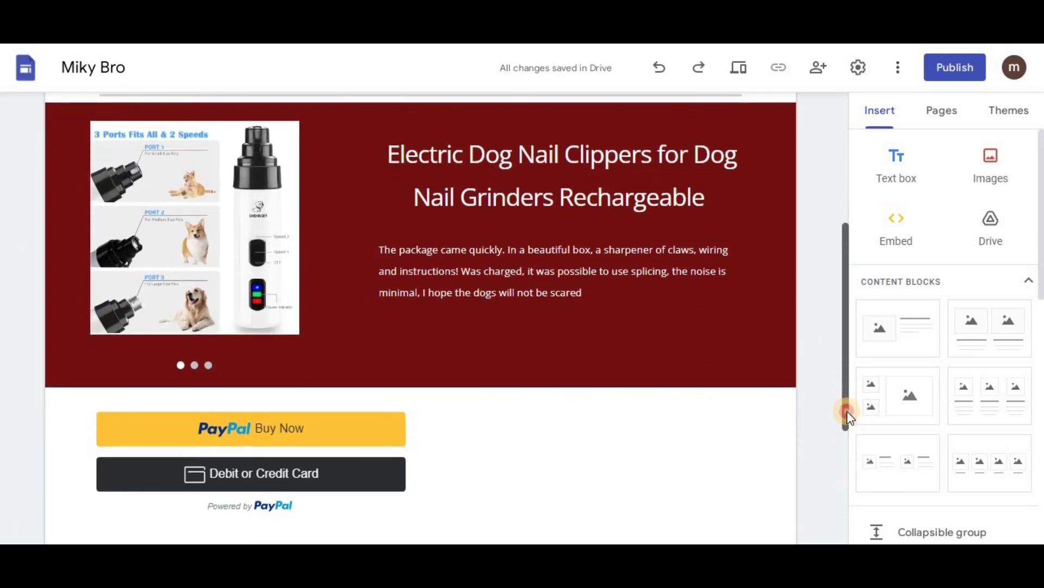
left_click(557, 373)
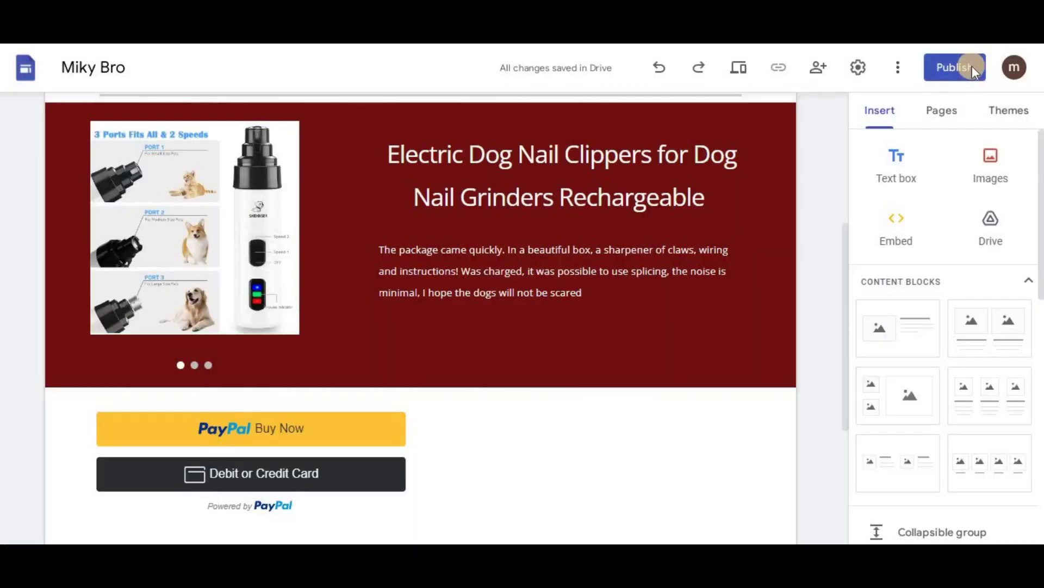
- Publish the site to the web with mikybro as its web address, viewable by anyone
left_click(972, 66)
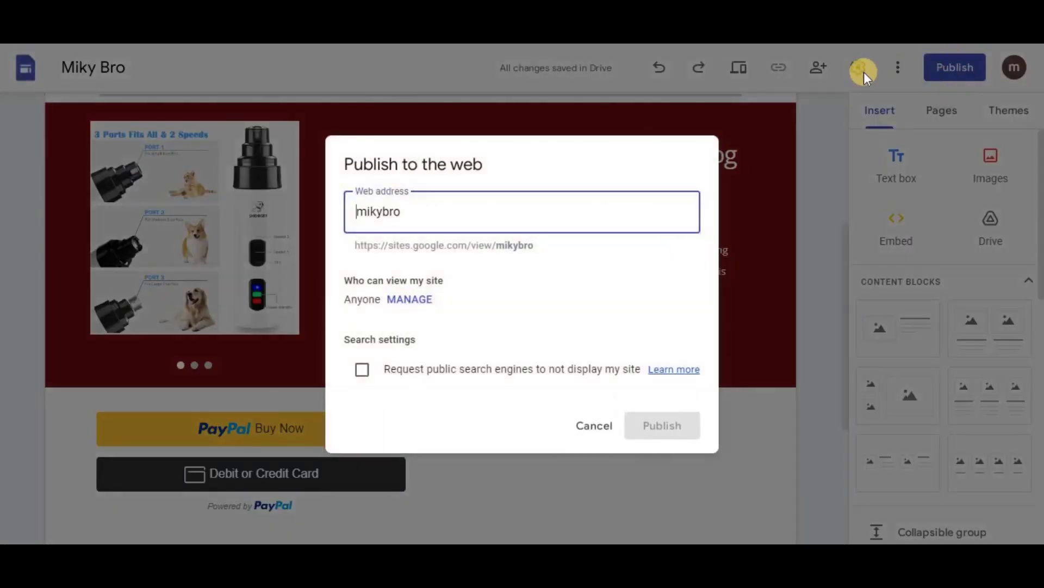
left_click(351, 173)
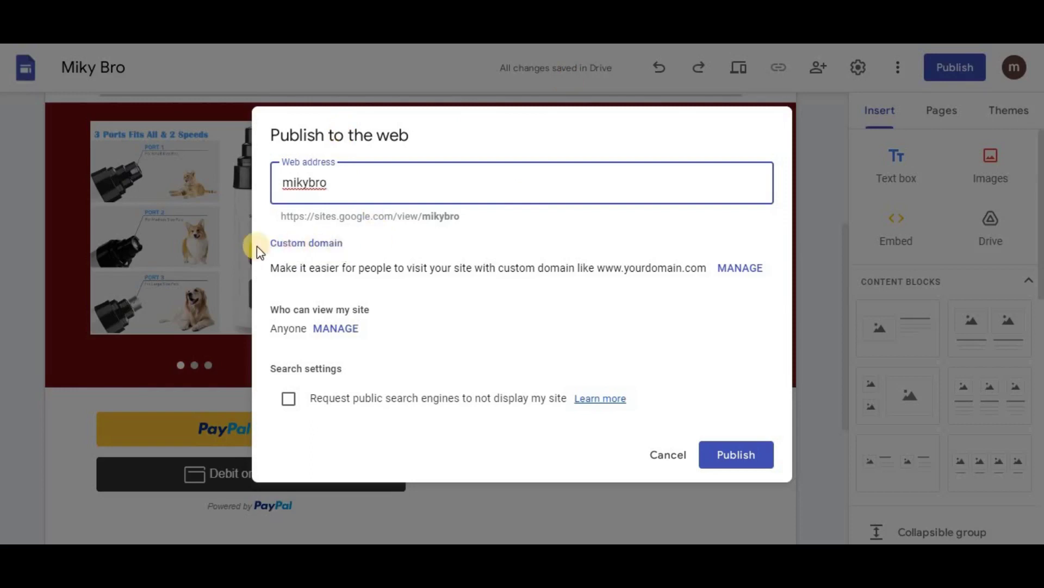
left_click(303, 243)
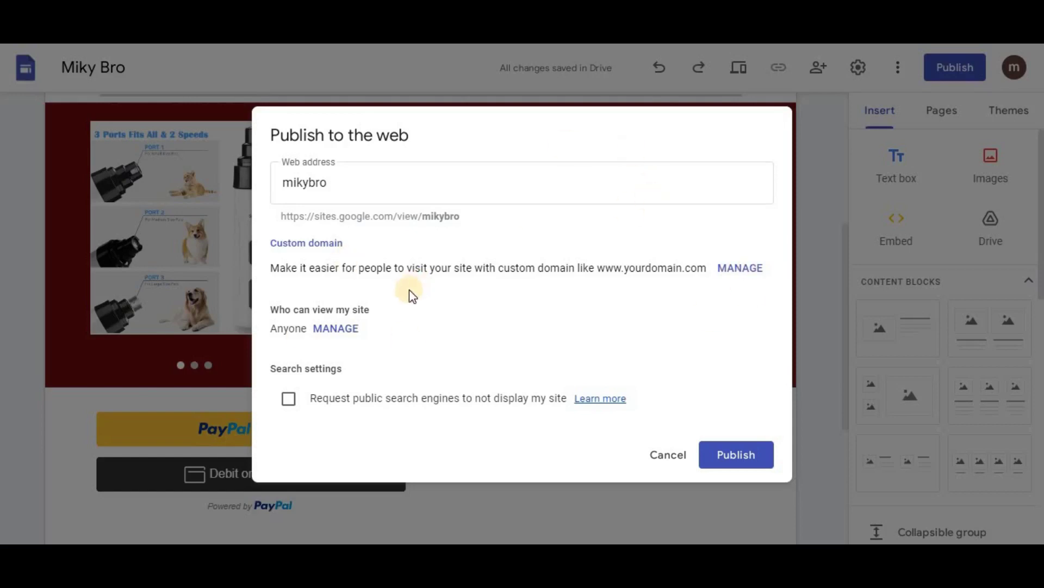
left_click(350, 186)
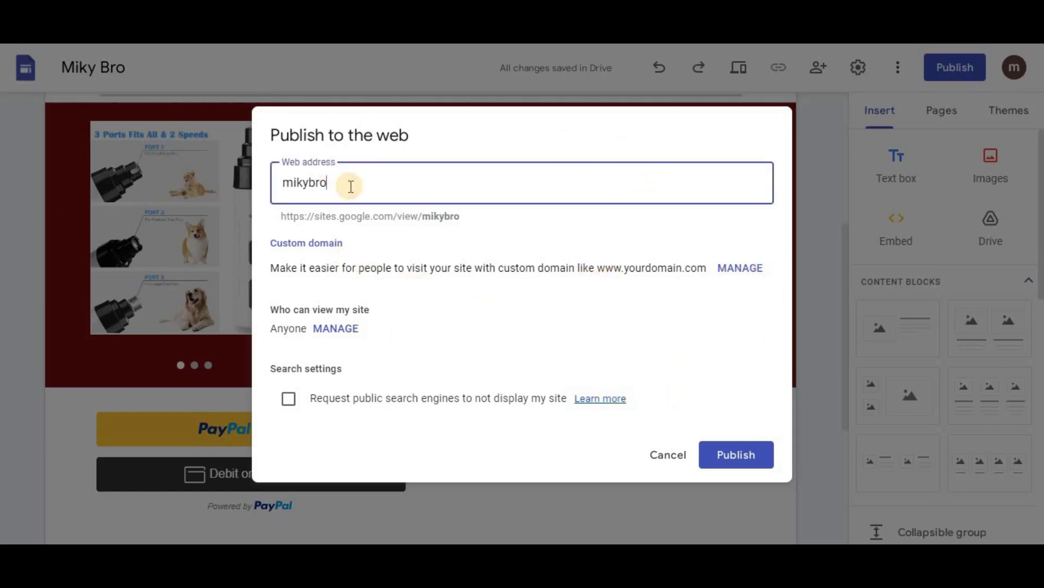
left_click(728, 455)
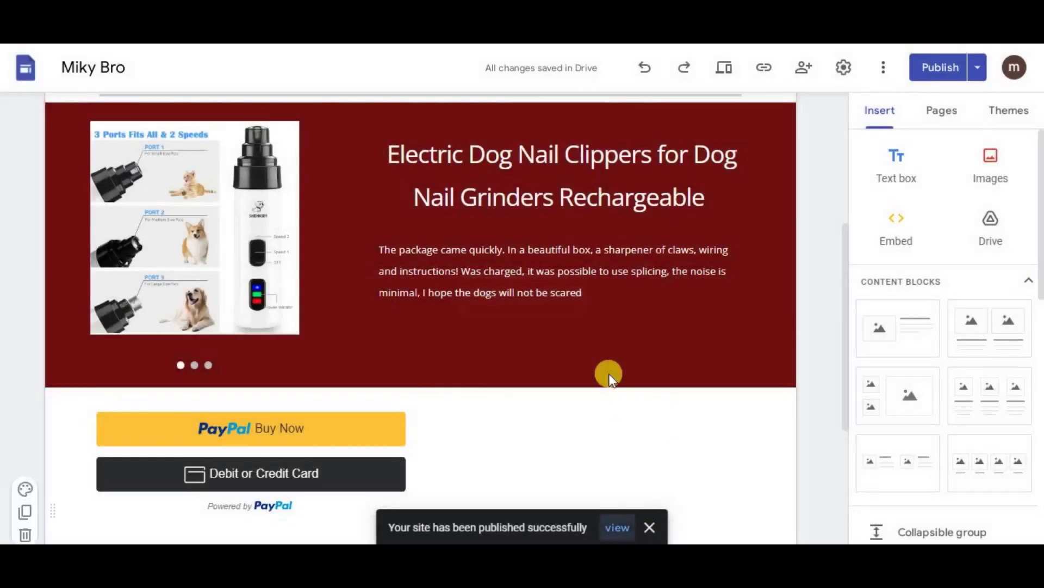
- View the published site, close it, and preview the Home page from the editor
left_click(621, 530)
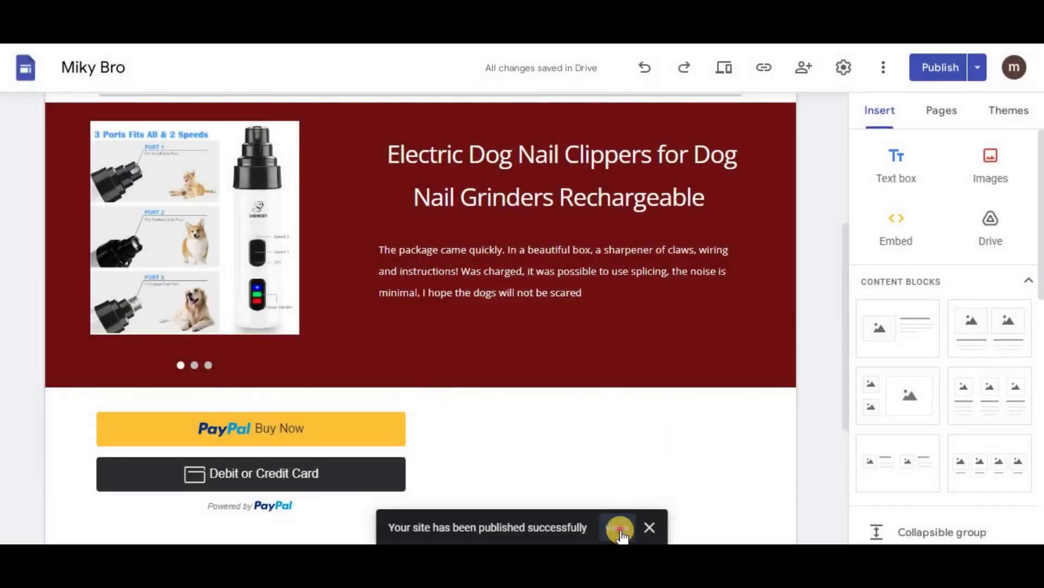
key("ctrl+w")
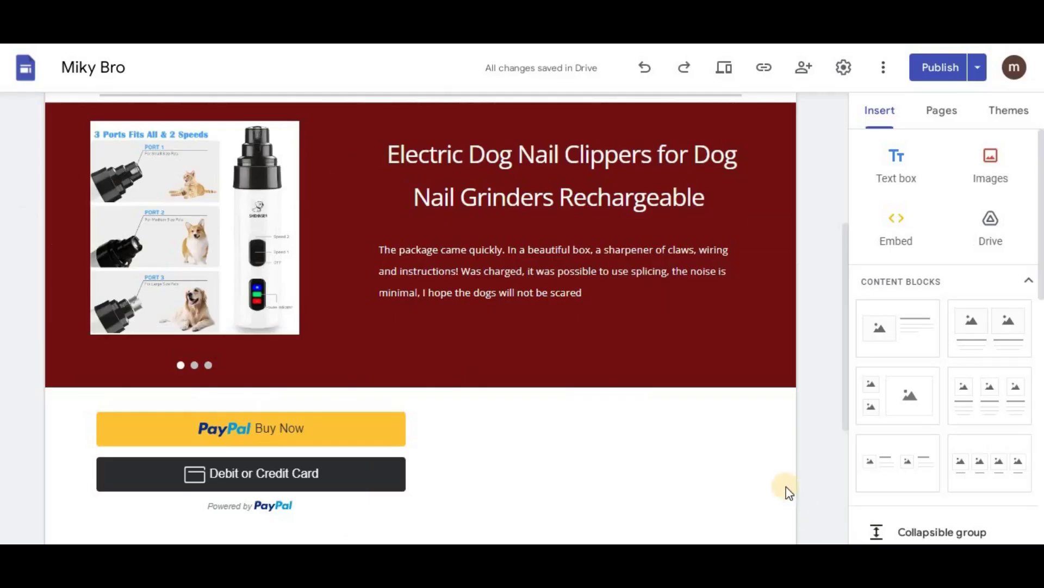
left_click_drag(846, 419, 856, 319)
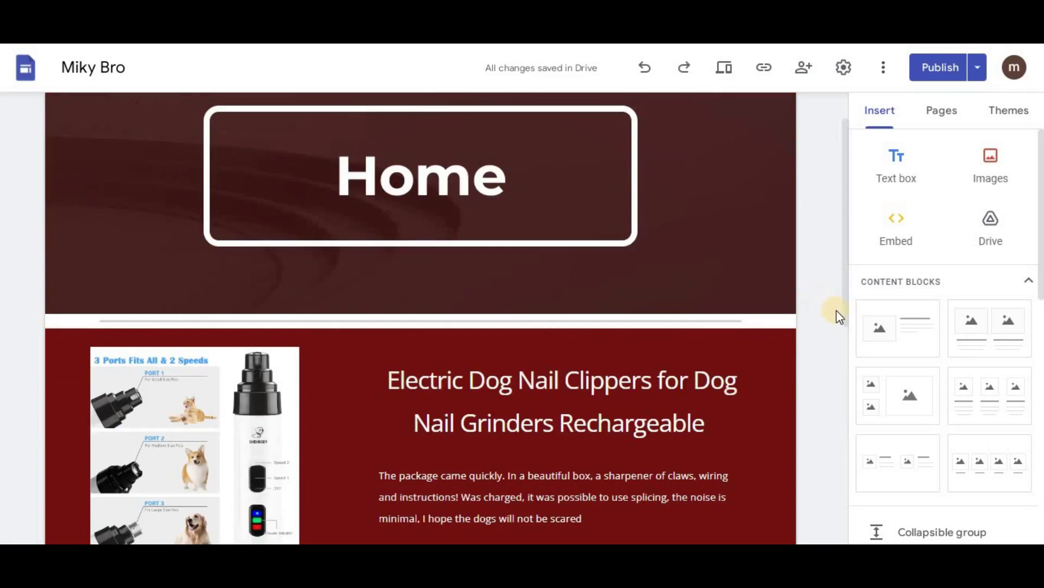
left_click_drag(843, 330, 858, 300)
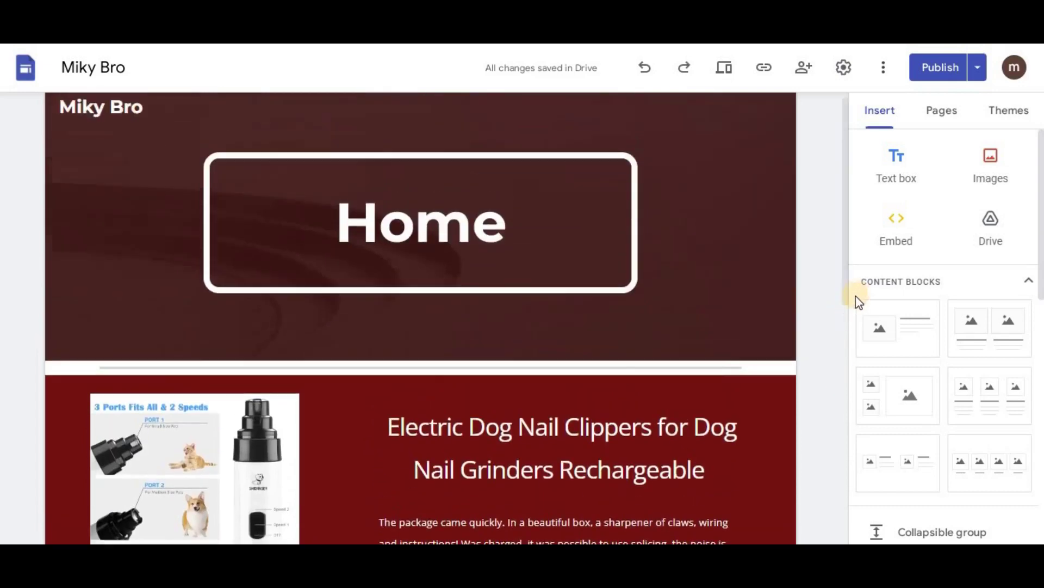
left_click(724, 67)
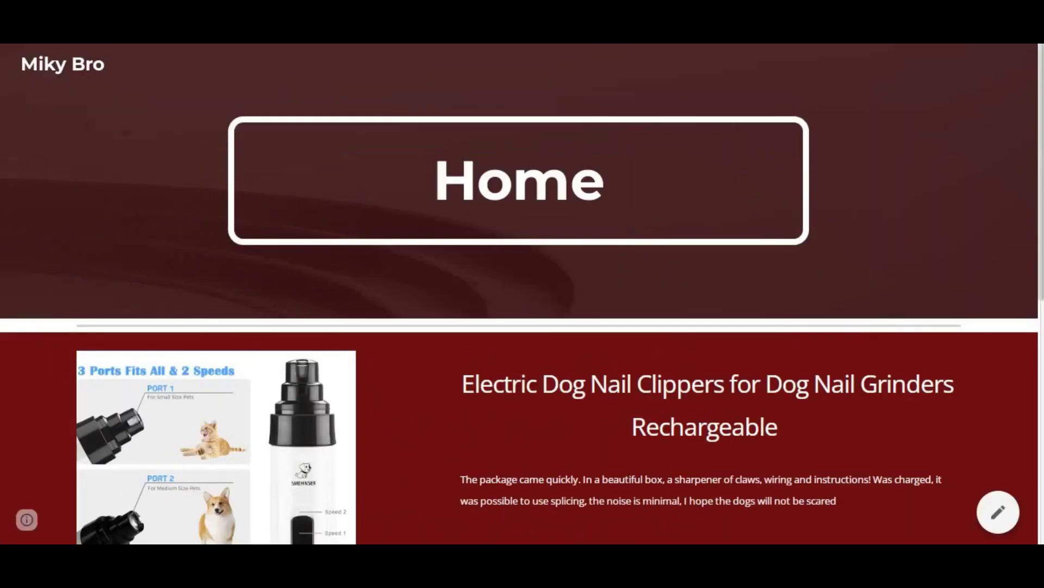
- Open the Debit or Credit Card payment form below the product, examine its card, billing address and contact fields, and close the form
left_click(1039, 362)
left_click(300, 363)
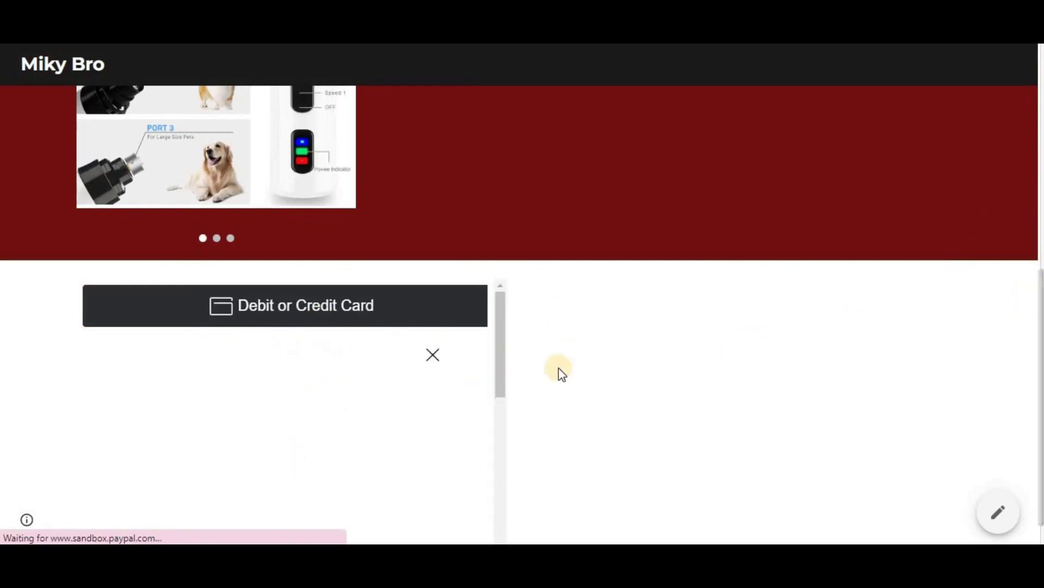
left_click_drag(499, 359, 497, 422)
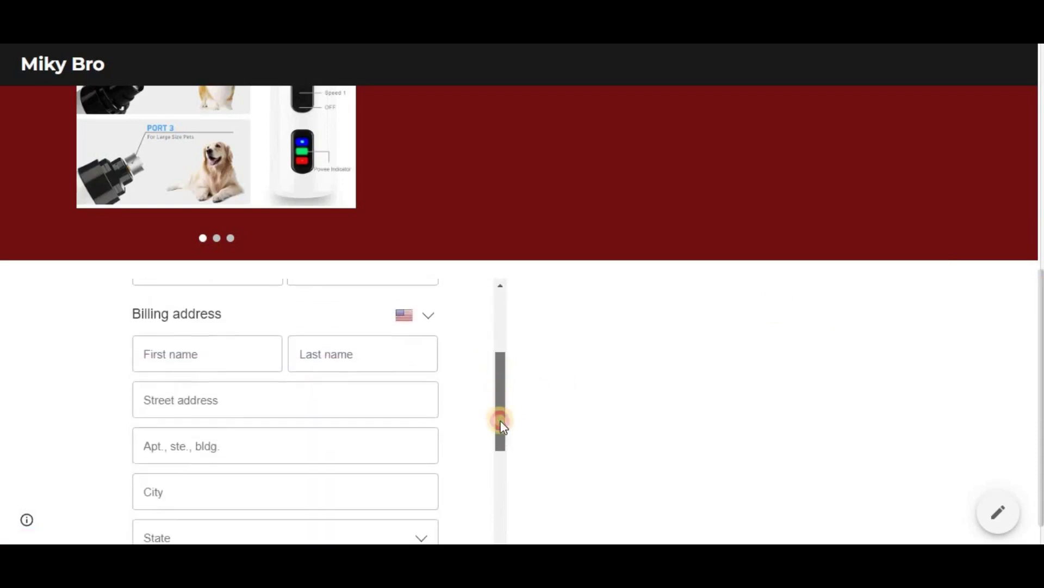
left_click(212, 351)
left_click(380, 350)
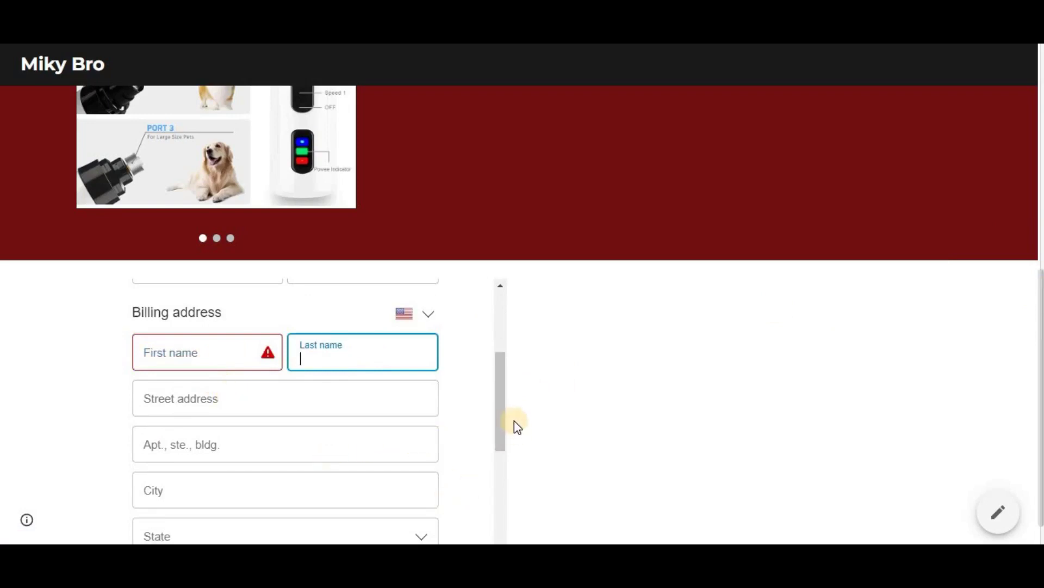
left_click_drag(509, 422, 494, 472)
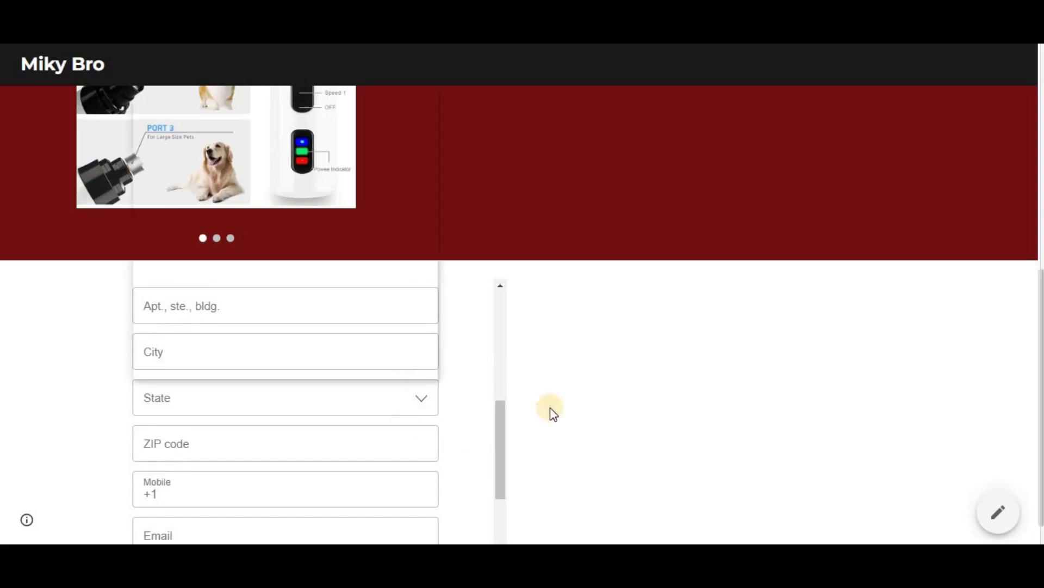
left_click(421, 397)
left_click_drag(501, 459, 508, 497)
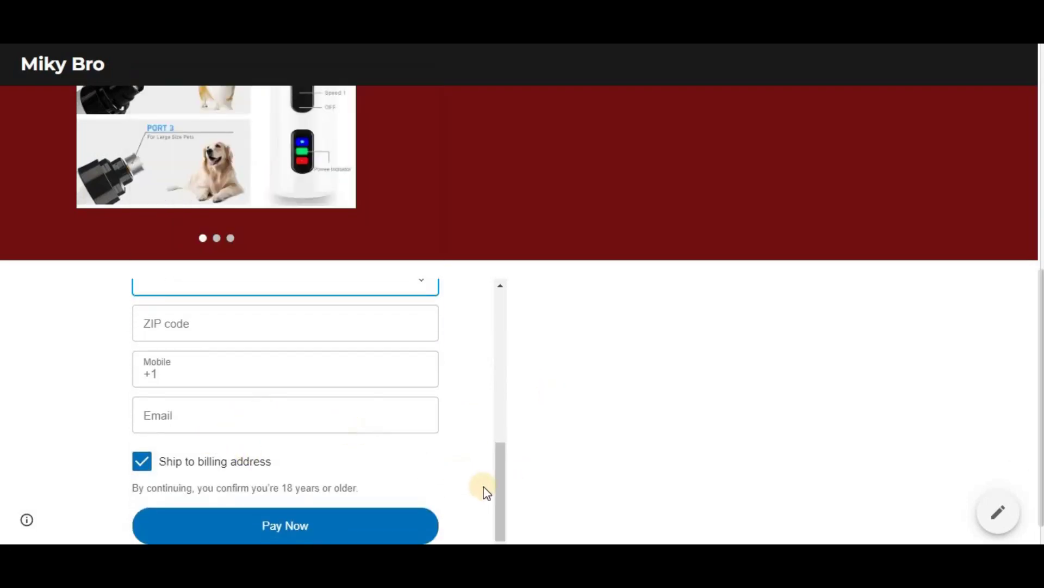
left_click_drag(504, 492, 541, 314)
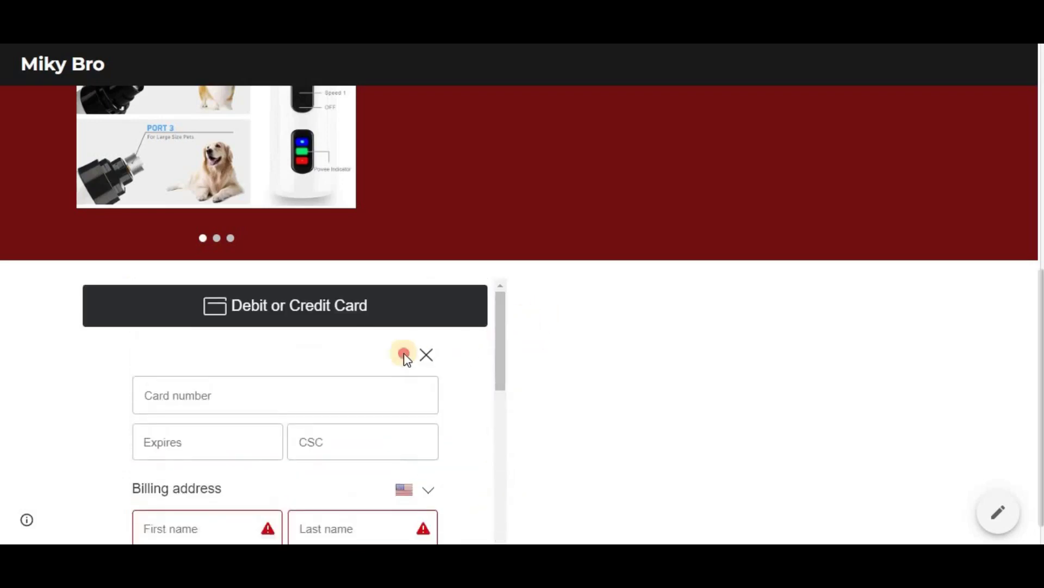
left_click(427, 355)
- Test the PayPal Buy Now button by opening its checkout window, and close that window
left_click(331, 305)
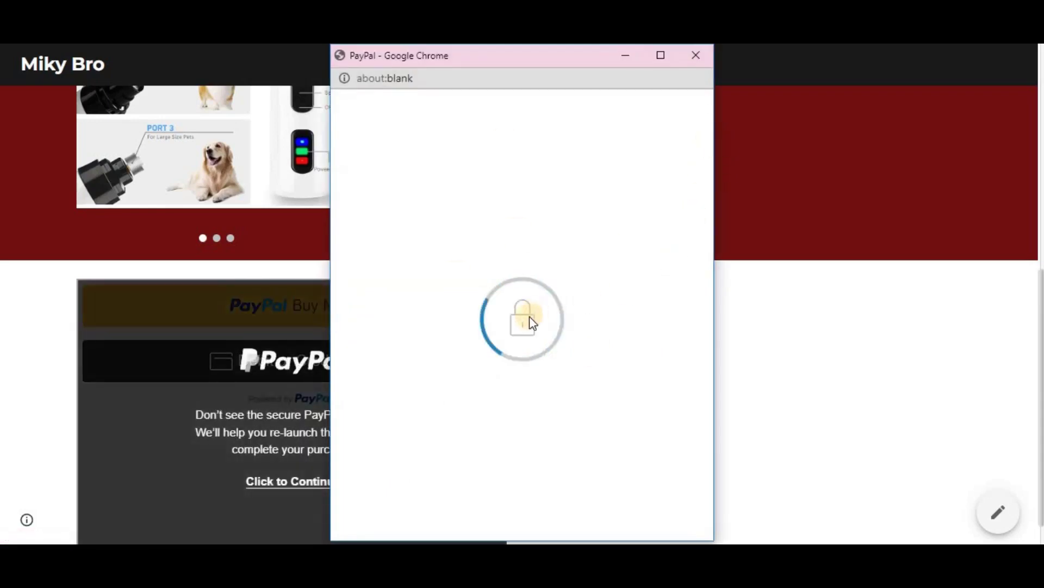
left_click(701, 59)
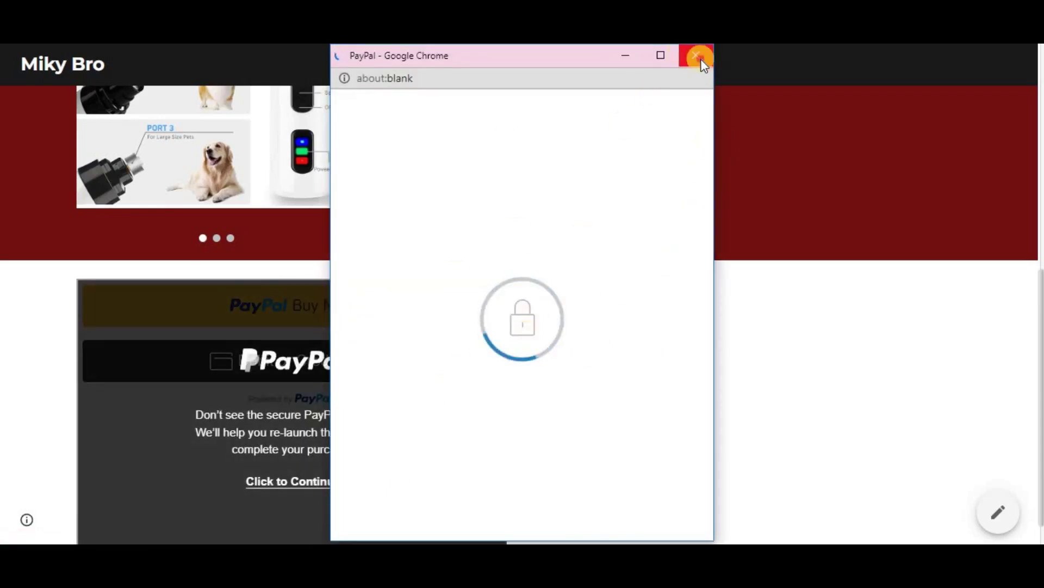